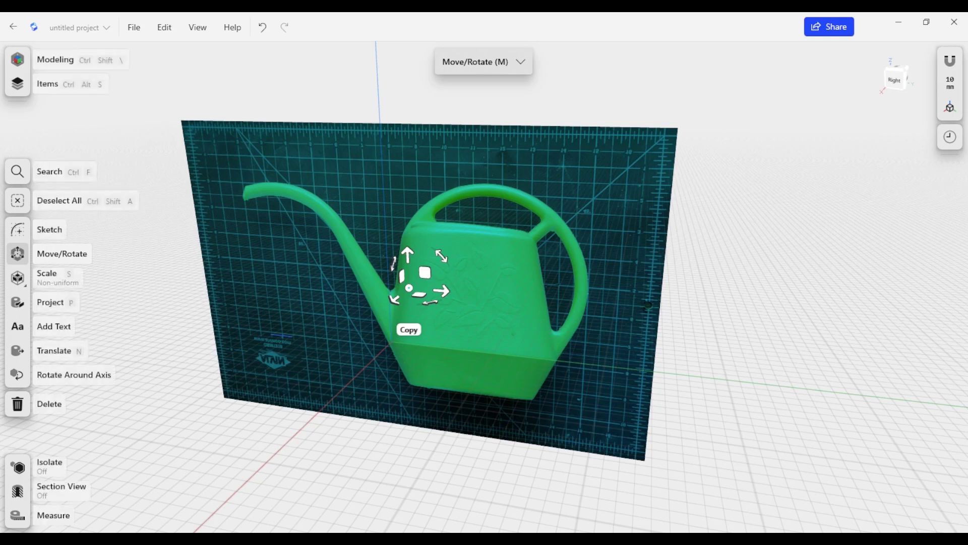
# Undo the last edit of the side-view reference image and clear the selection
pyautogui.hotkey('ctrl', 'z')
pyautogui.scroll(3, 477, 309)
pyautogui.moveTo(477, 308); pyautogui.dragTo(492, 351, button='middle')
pyautogui.moveTo(492, 351)
pyautogui.mouseDown(button='right')
pyautogui.moveTo(491, 322)
pyautogui.moveTo(465, 350)
pyautogui.moveTo(497, 344)
pyautogui.mouseUp(button='right')
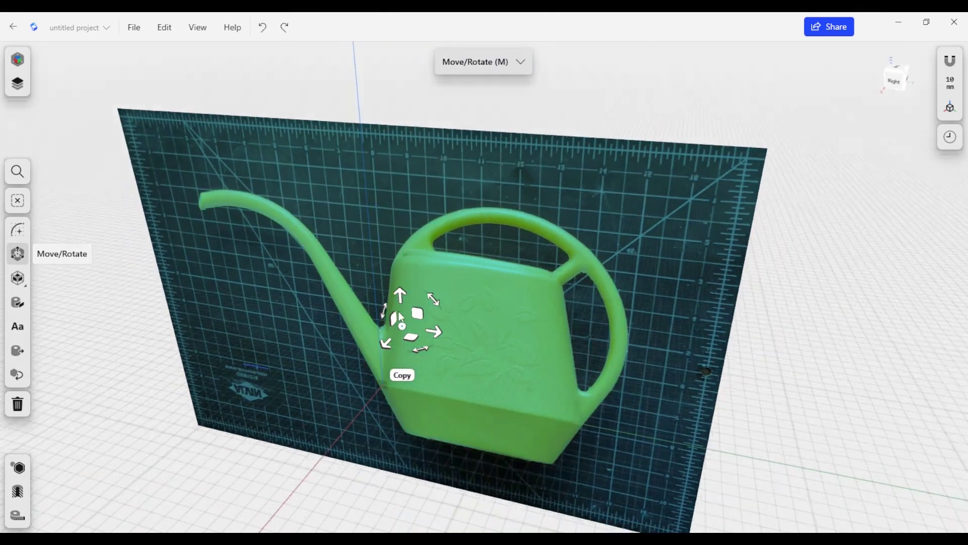
pyautogui.click(118, 353)
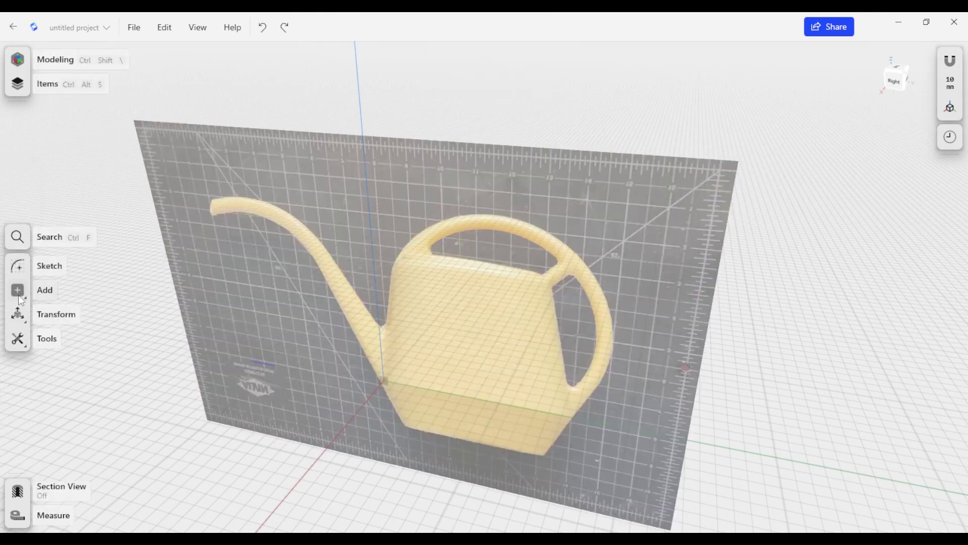
# Insert the top-view watering can photo 20250310_150405.jpg as a reference image on the ground plane
pyautogui.click(18, 295)
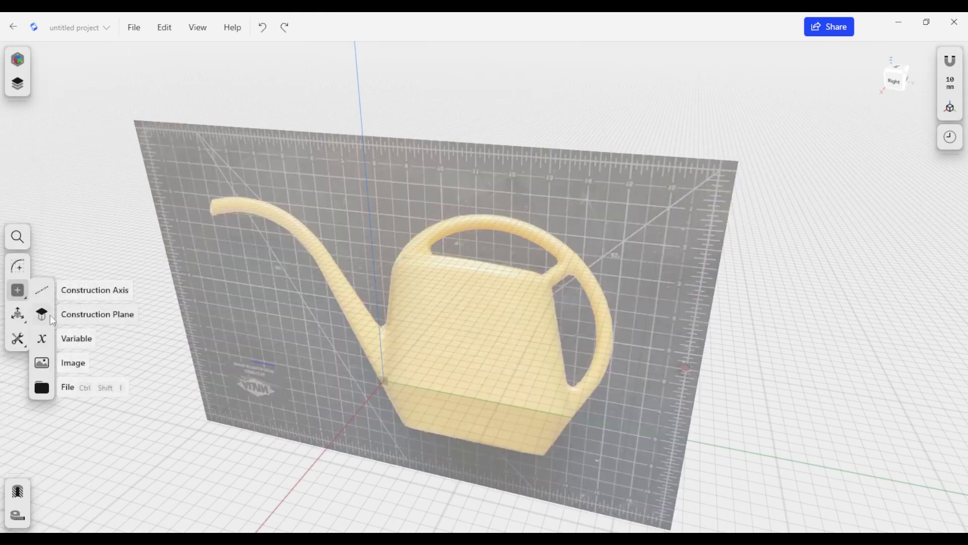
pyautogui.click(49, 364)
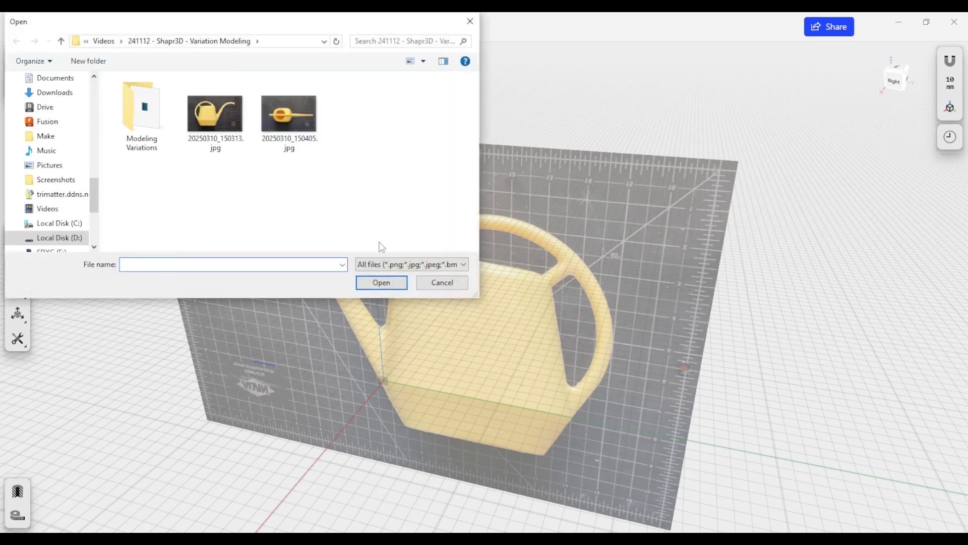
pyautogui.click(283, 115)
pyautogui.click(386, 284)
pyautogui.moveTo(681, 330); pyautogui.dragTo(631, 398, button='right')
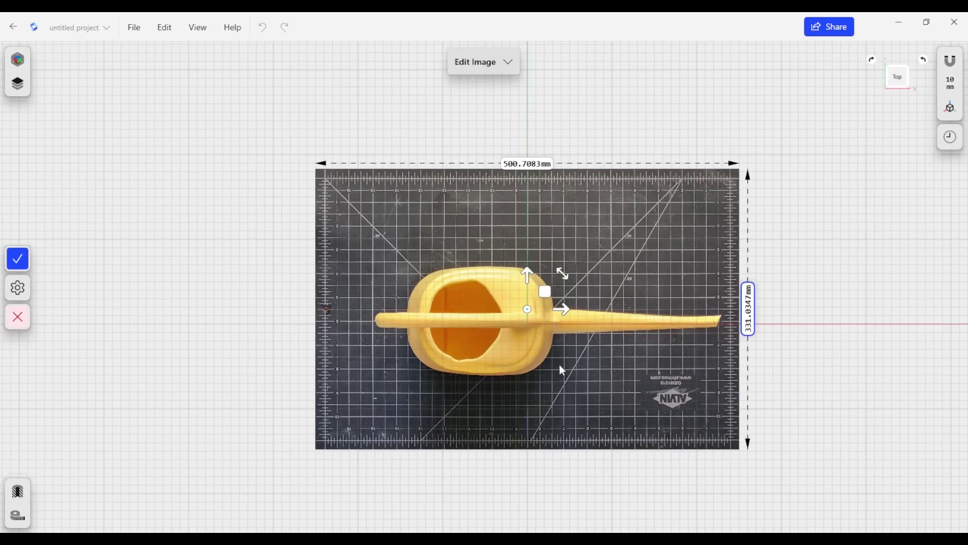
# Rotate the top-view image by -90° so the spout points the same way as in the side view
pyautogui.moveTo(560, 365); pyautogui.dragTo(600, 353, button='right')
pyautogui.moveTo(565, 335); pyautogui.dragTo(500, 283)
pyautogui.write('90')
pyautogui.press('Return')
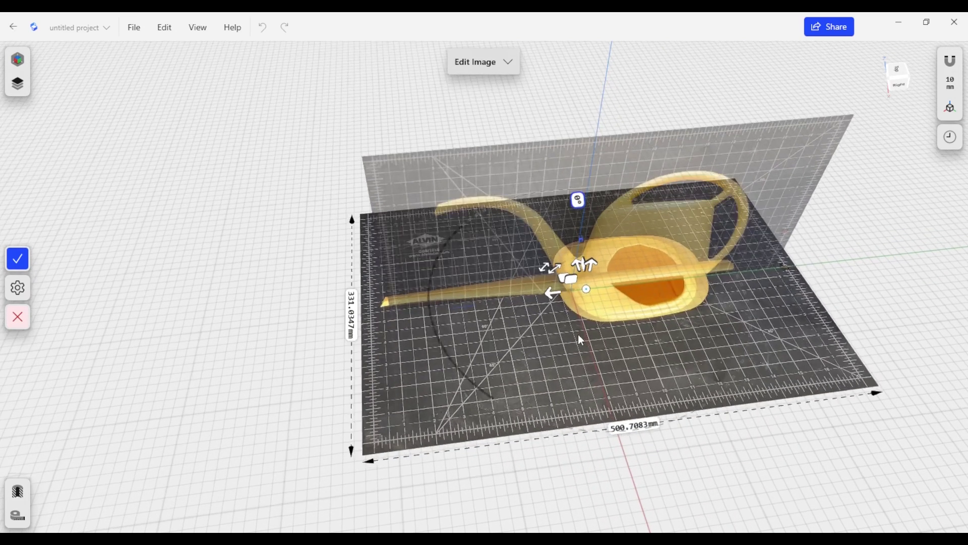
# Compare the top-view image's orientation with the side-view image and accept its placement
pyautogui.scroll(1, 577, 334)
pyautogui.moveTo(612, 362); pyautogui.dragTo(590, 383, button='middle')
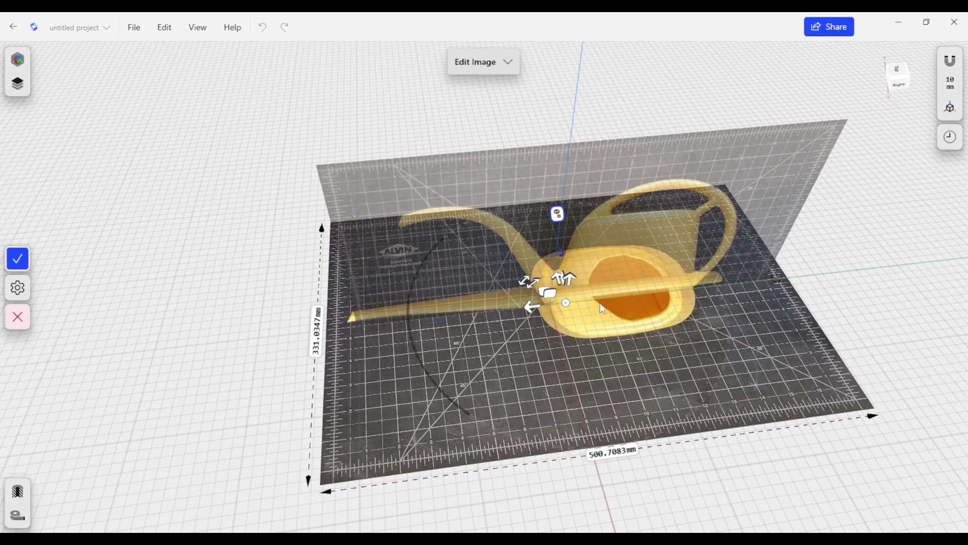
pyautogui.moveTo(648, 389); pyautogui.dragTo(660, 414, button='middle')
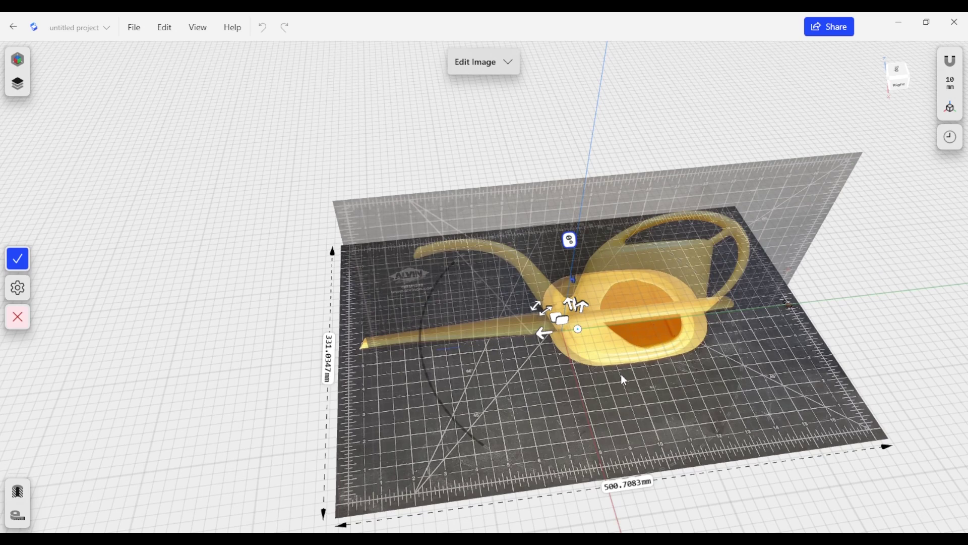
pyautogui.moveTo(640, 395); pyautogui.dragTo(631, 356, button='right')
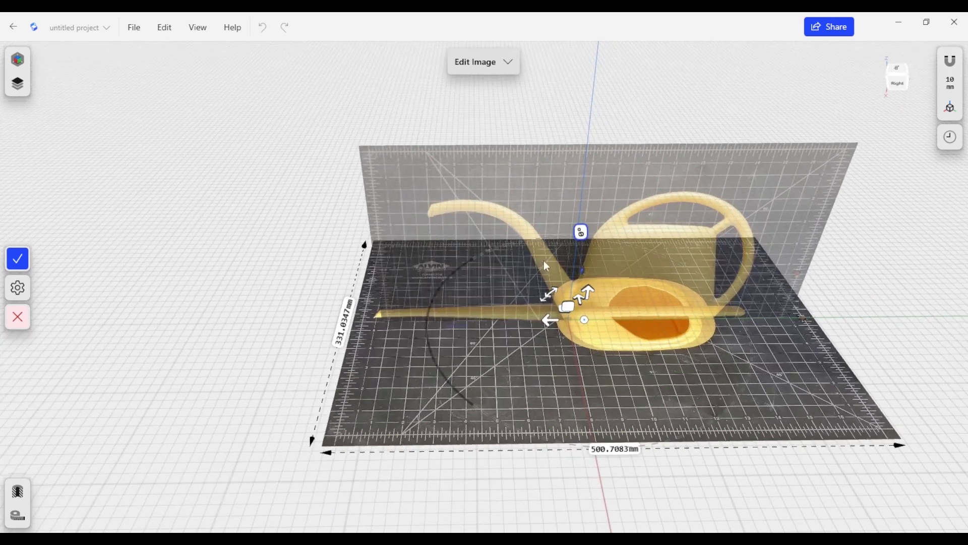
pyautogui.scroll(2, 686, 341)
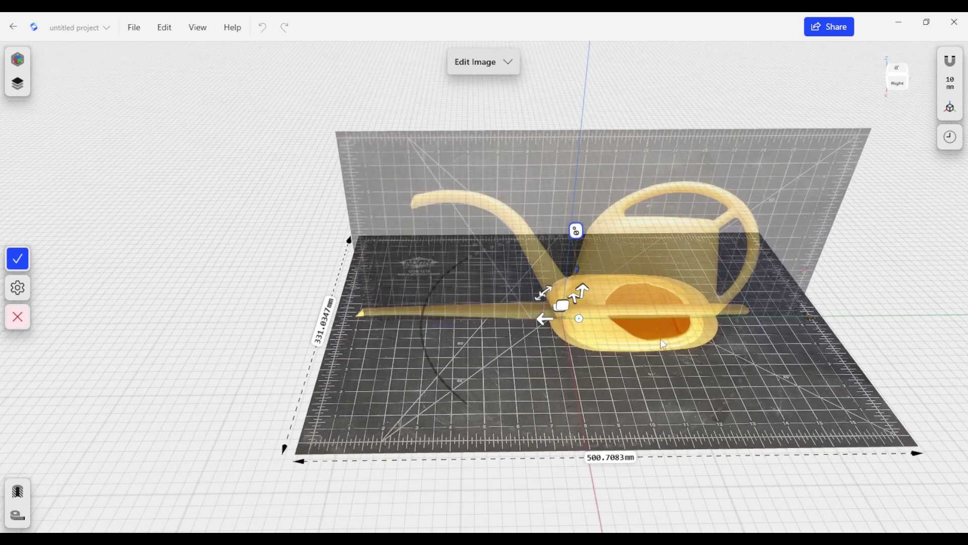
pyautogui.moveTo(654, 348); pyautogui.dragTo(636, 353, button='middle')
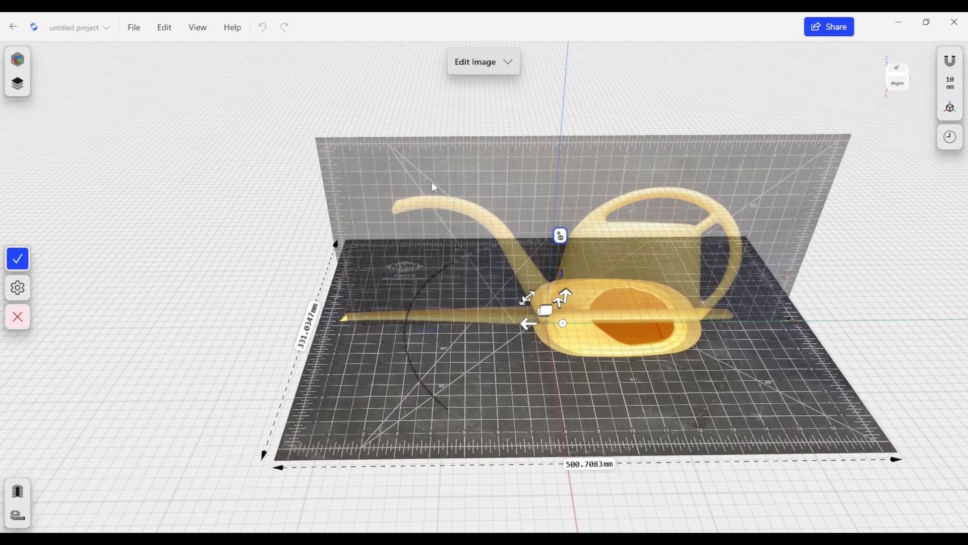
pyautogui.scroll(3, 604, 387)
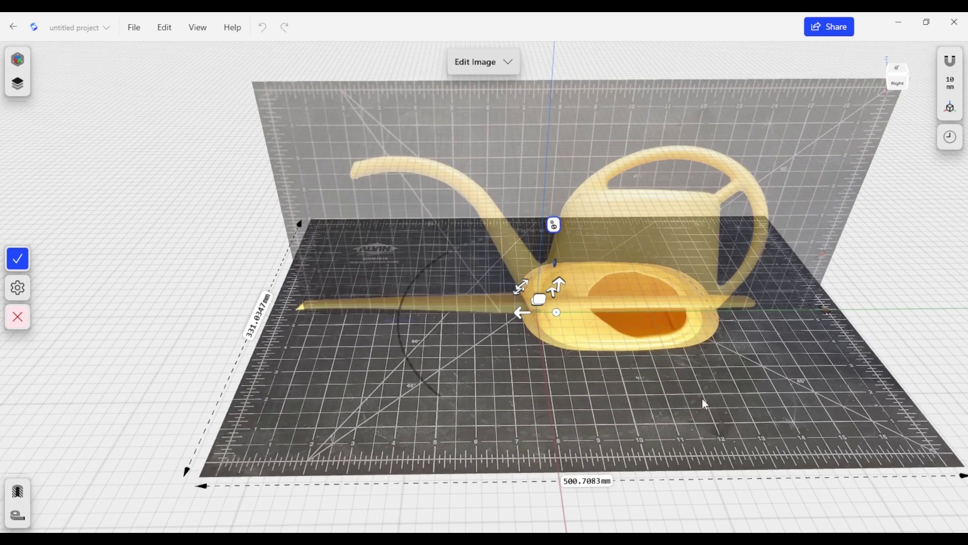
pyautogui.moveTo(642, 328); pyautogui.dragTo(590, 298, button='middle')
pyautogui.moveTo(590, 297); pyautogui.dragTo(511, 397, button='right')
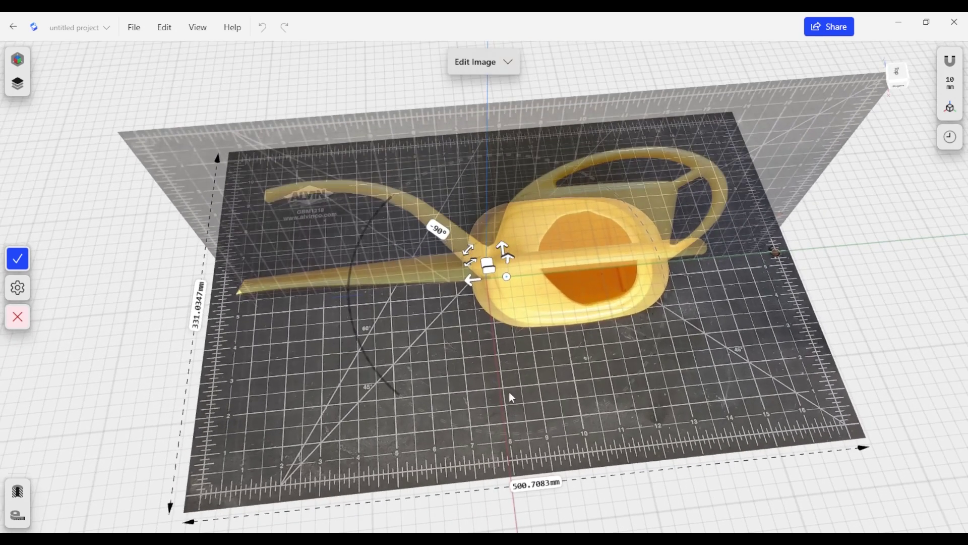
pyautogui.scroll(1, 443, 388)
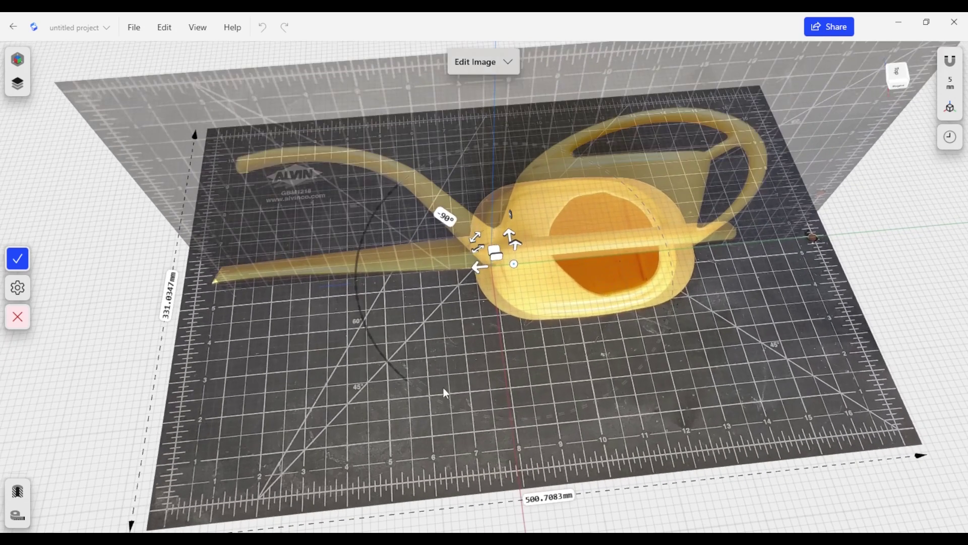
pyautogui.click(18, 258)
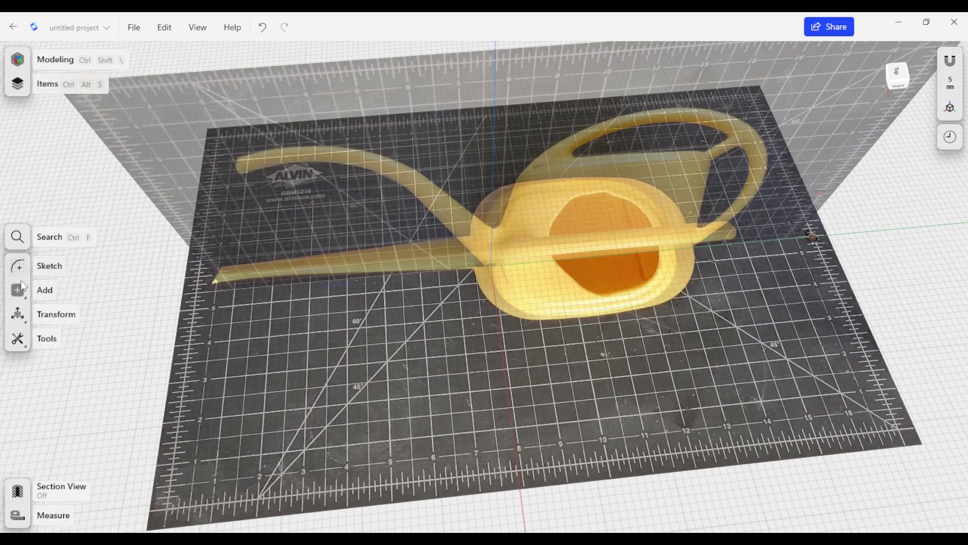
# Sketch a reference line about 27.9 mm long across one inch of the top-view image's mat grid and check its length
pyautogui.click(18, 271)
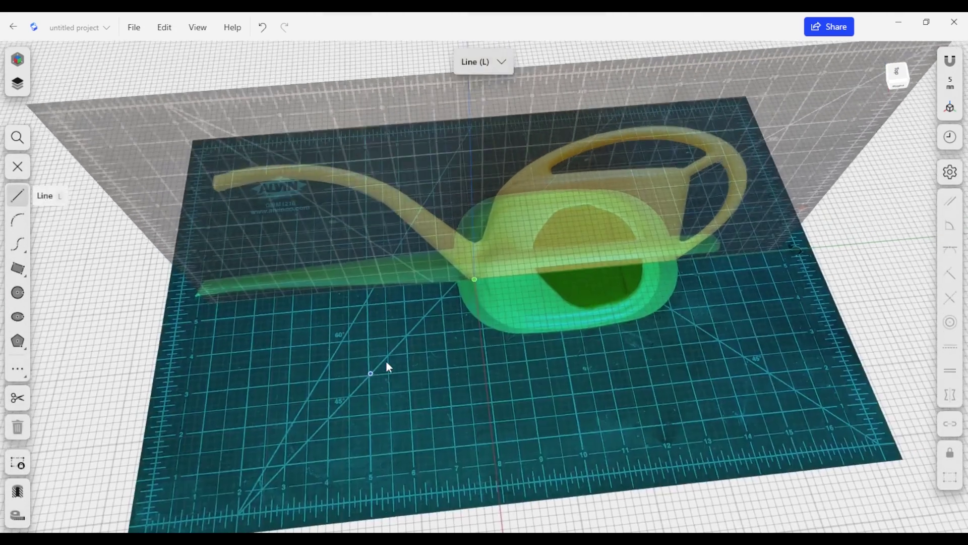
pyautogui.click(386, 360)
pyautogui.scroll(5, 395, 359)
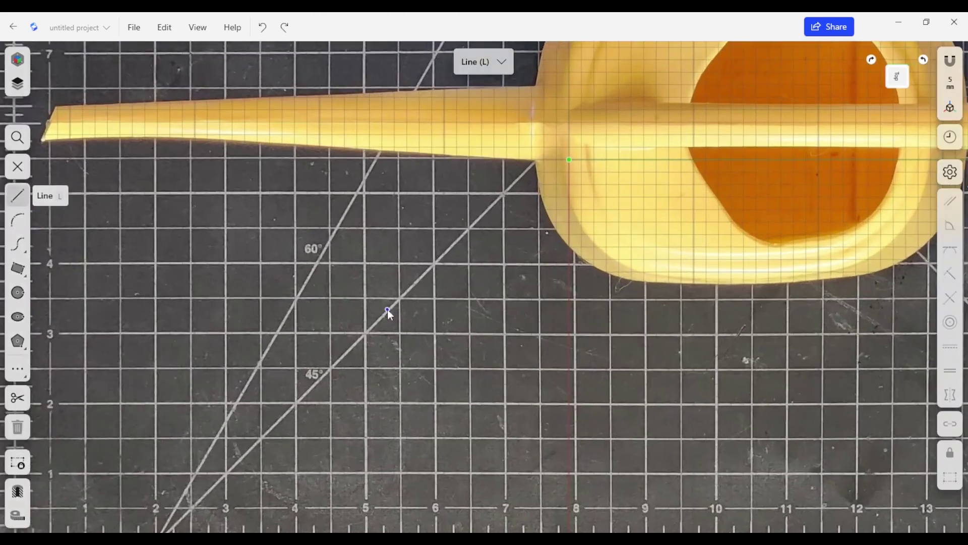
pyautogui.click(365, 298)
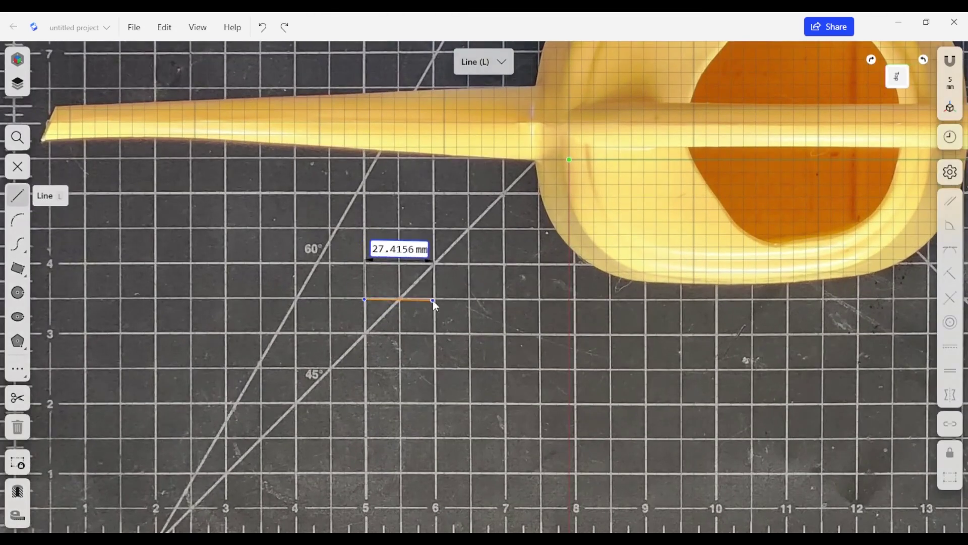
pyautogui.click(433, 300)
pyautogui.press('Escape')
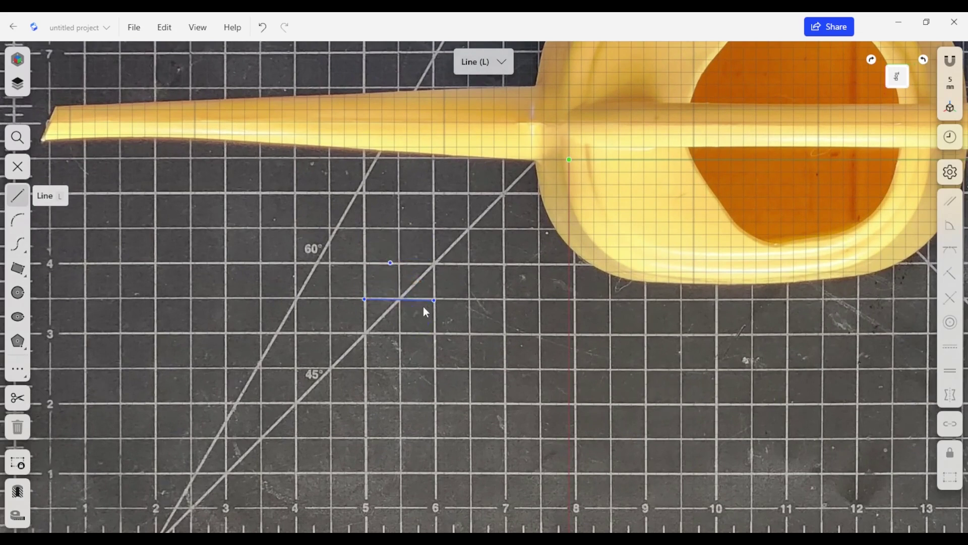
pyautogui.click(412, 302)
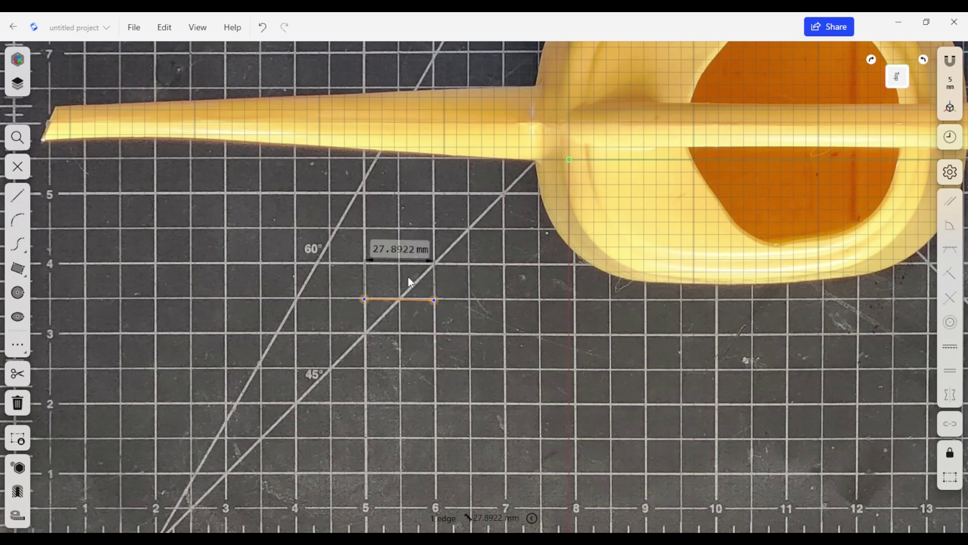
pyautogui.click(404, 248)
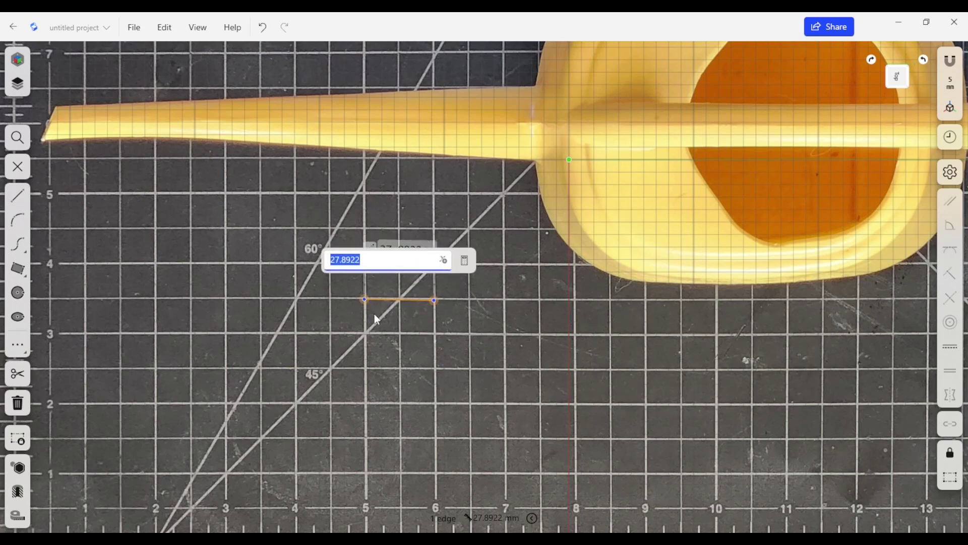
pyautogui.click(459, 406)
# Scale the top-view image uniformly by a factor of 25.4/27.8922
pyautogui.scroll(-3, 460, 405)
pyautogui.moveTo(456, 395)
pyautogui.mouseDown(button='right')
pyautogui.moveTo(445, 384)
pyautogui.moveTo(622, 400)
pyautogui.mouseUp(button='right')
pyautogui.doubleClick(622, 400)
pyautogui.moveTo(622, 400); pyautogui.dragTo(550, 343, button='middle')
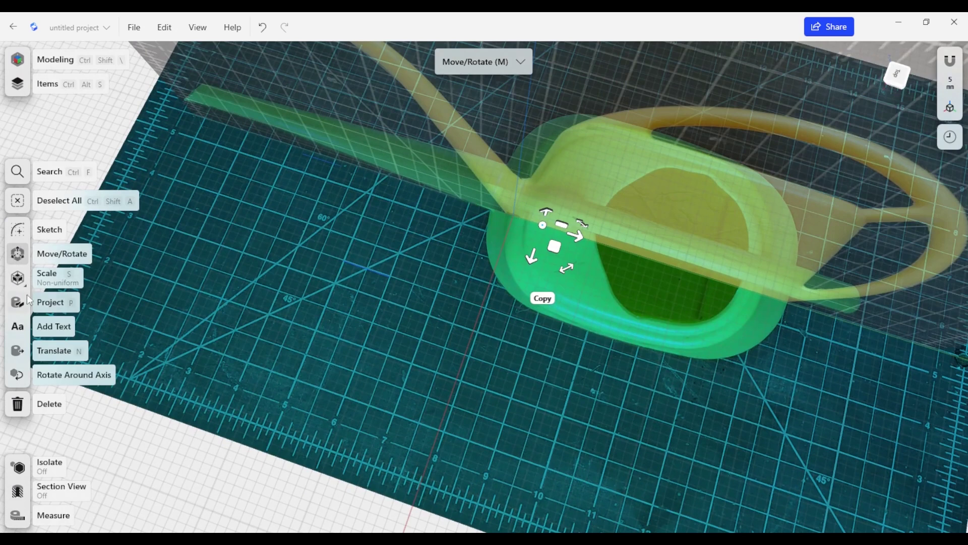
pyautogui.click(18, 283)
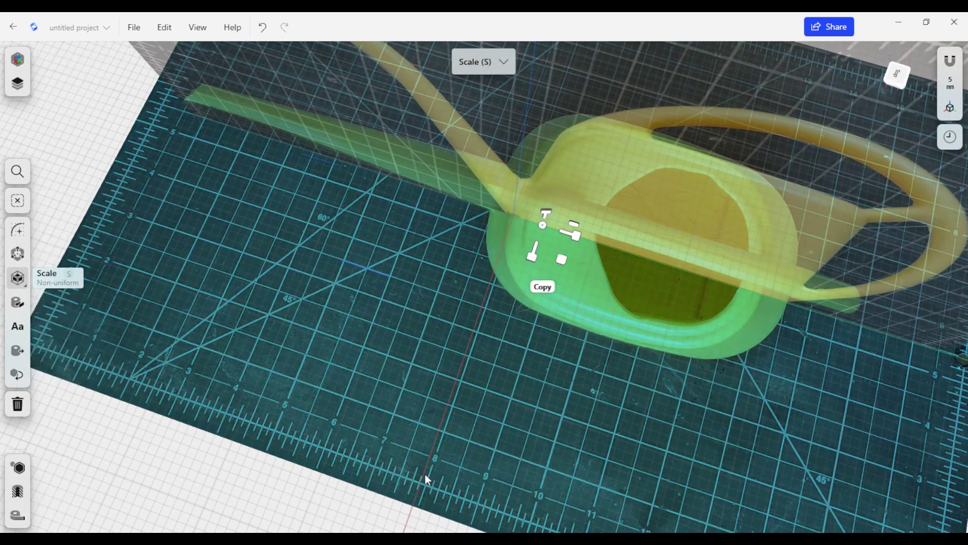
pyautogui.click(561, 257)
pyautogui.moveTo(565, 259); pyautogui.dragTo(569, 271)
pyautogui.click(583, 296)
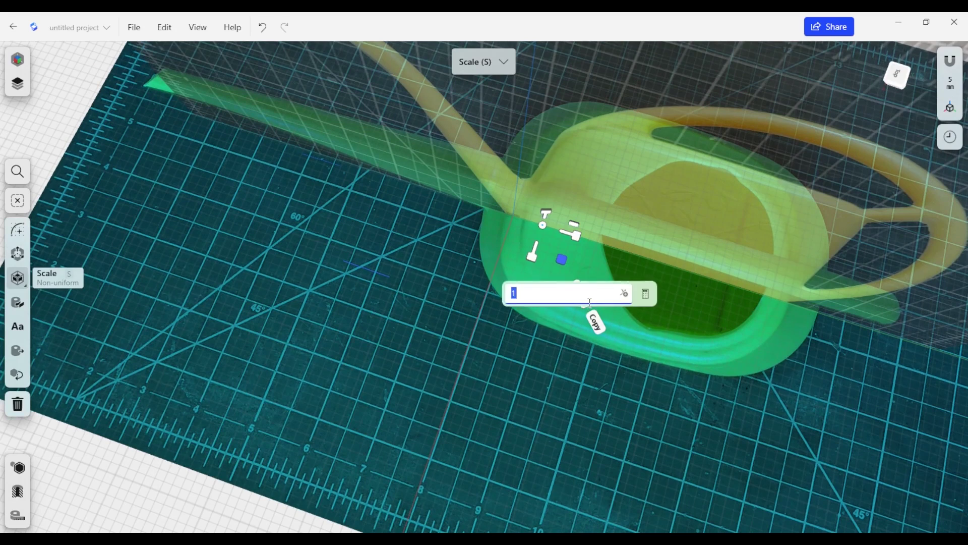
pyautogui.write('25.4/27.8922')
pyautogui.press('Return')
pyautogui.scroll(-2, 500, 326)
pyautogui.moveTo(500, 327)
pyautogui.mouseDown(button='right')
pyautogui.moveTo(479, 334)
pyautogui.moveTo(501, 335)
pyautogui.mouseUp(button='right')
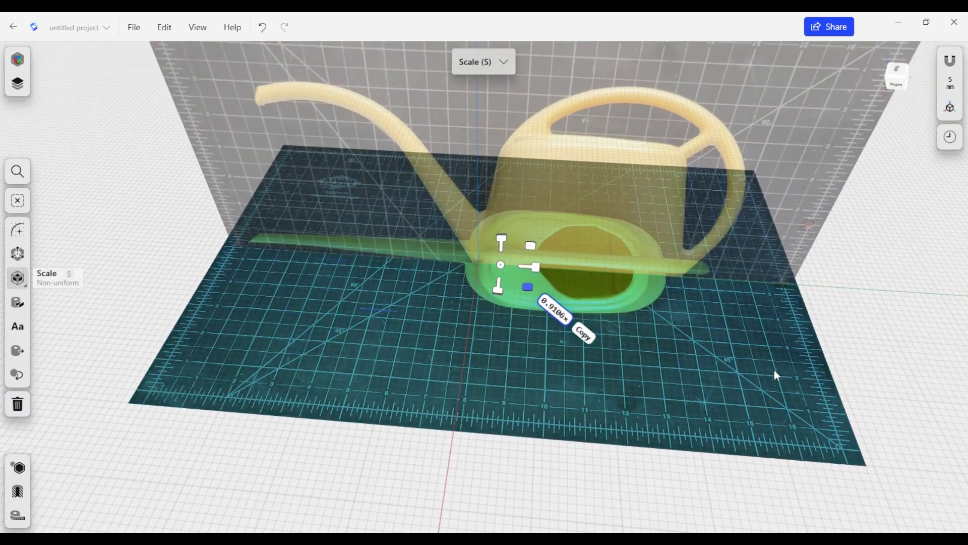
pyautogui.moveTo(705, 356); pyautogui.dragTo(640, 330, button='right')
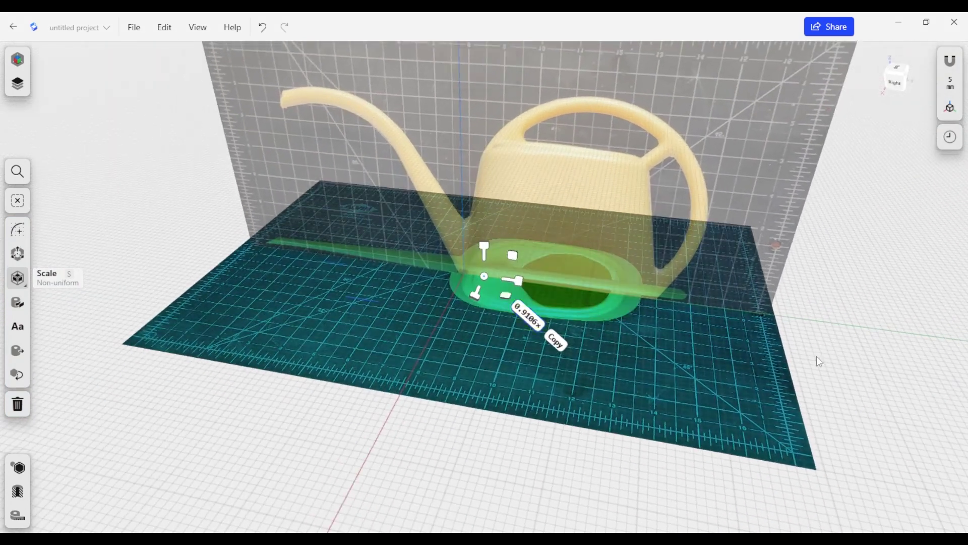
# Move the top-view image within the ground plane so its watering can lines up with the one in the side view
pyautogui.doubleClick(815, 356)
pyautogui.scroll(5, 624, 342)
pyautogui.click(507, 327)
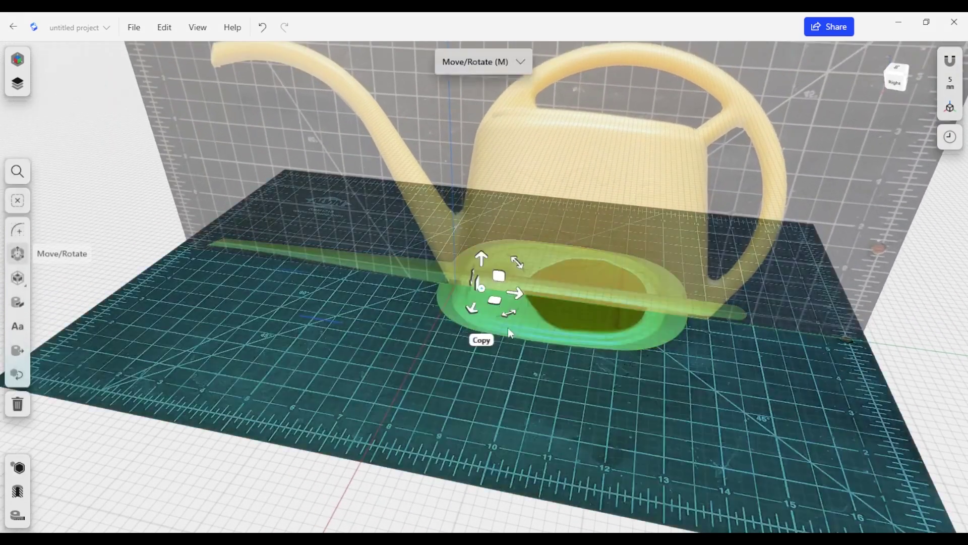
pyautogui.moveTo(495, 300); pyautogui.dragTo(501, 340)
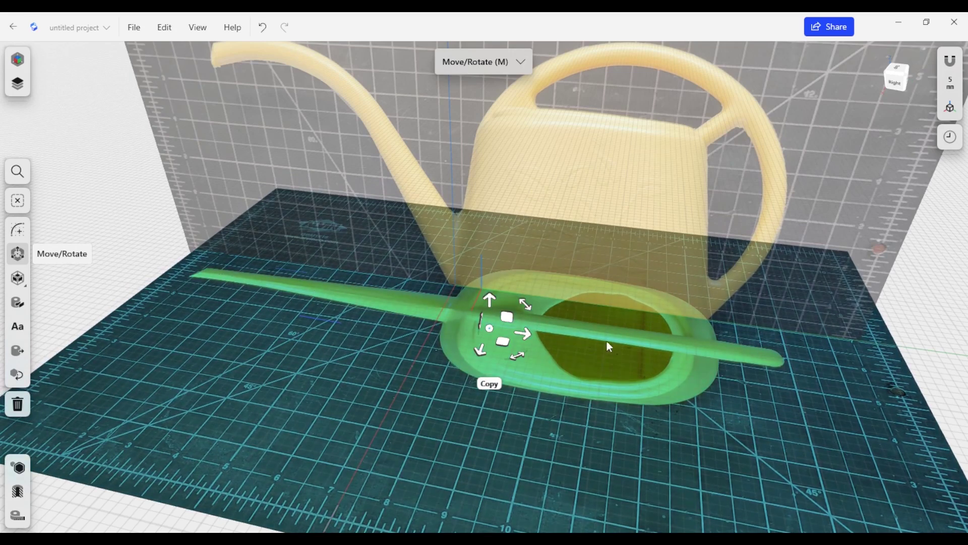
pyautogui.moveTo(503, 341); pyautogui.dragTo(509, 316)
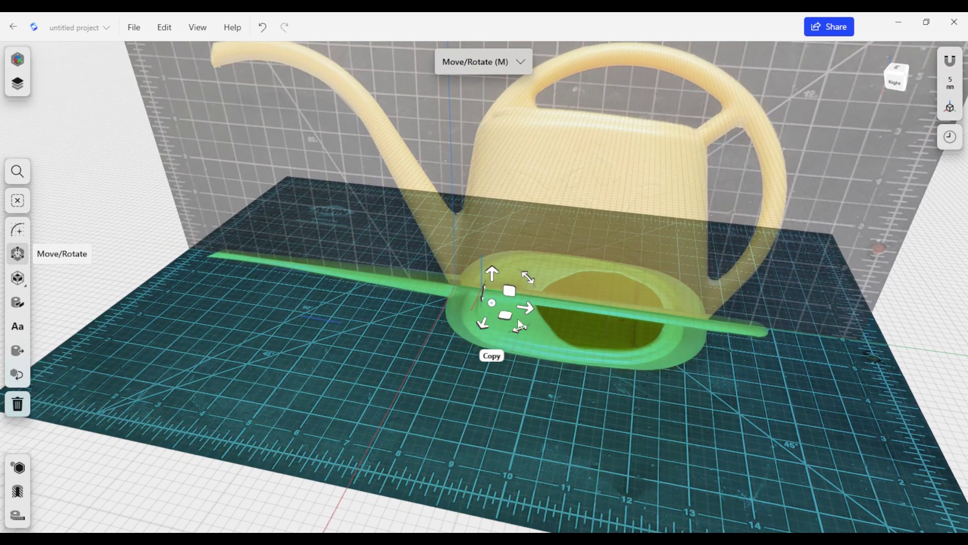
pyautogui.moveTo(505, 314); pyautogui.dragTo(506, 315)
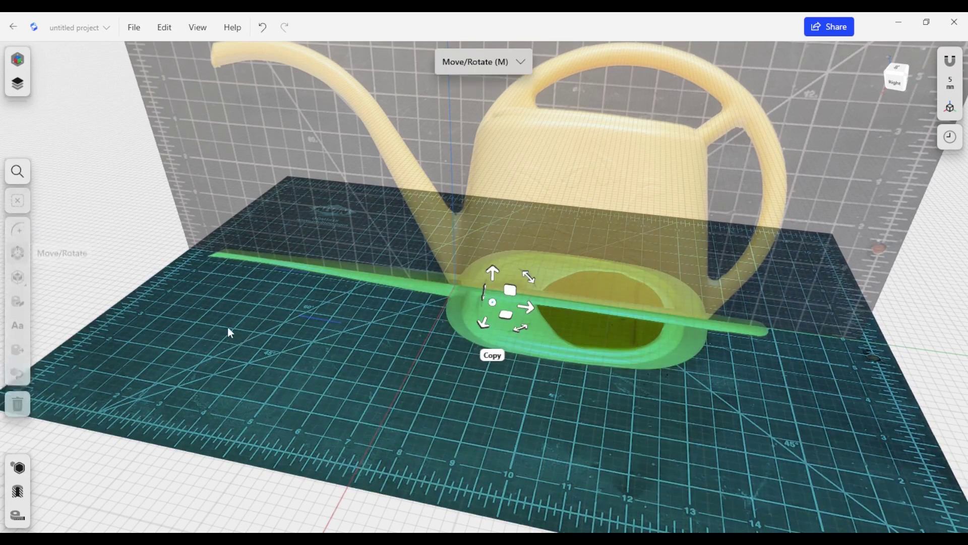
# Lower the opacity of Image 02 to 51% and clear the selection
pyautogui.click(18, 84)
pyautogui.click(142, 137)
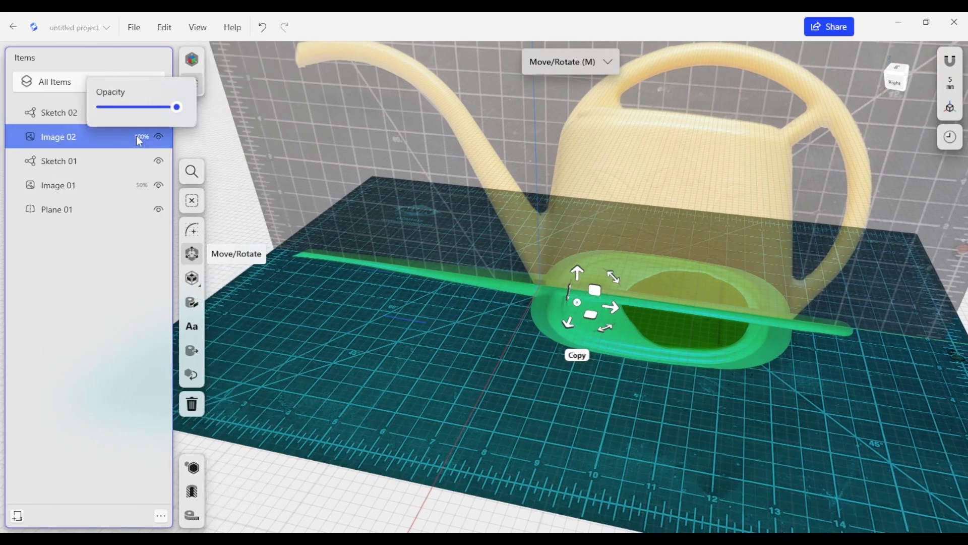
pyautogui.moveTo(178, 108); pyautogui.dragTo(139, 114)
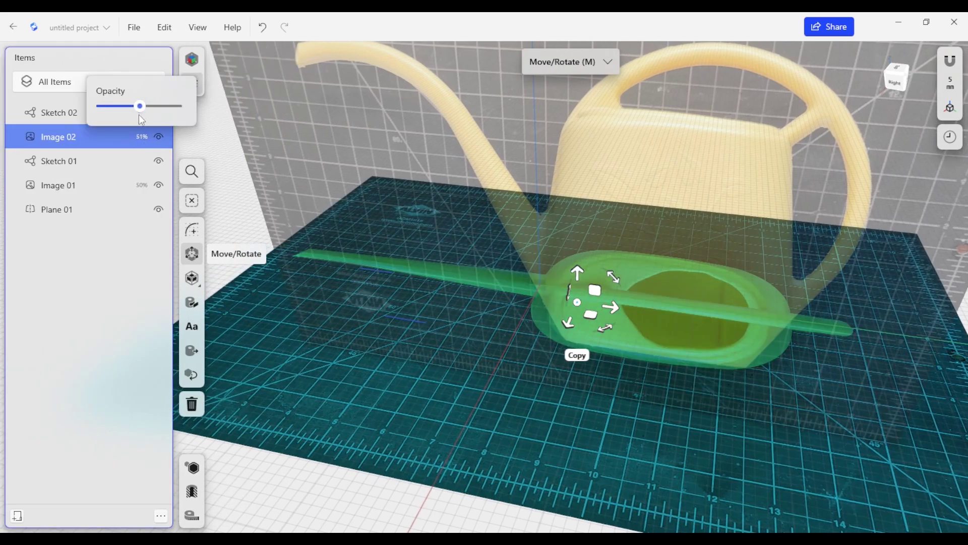
pyautogui.click(216, 173)
pyautogui.click(216, 173)
pyautogui.scroll(-2, 655, 344)
pyautogui.moveTo(655, 343); pyautogui.dragTo(707, 234, button='right')
pyautogui.scroll(-1, 602, 325)
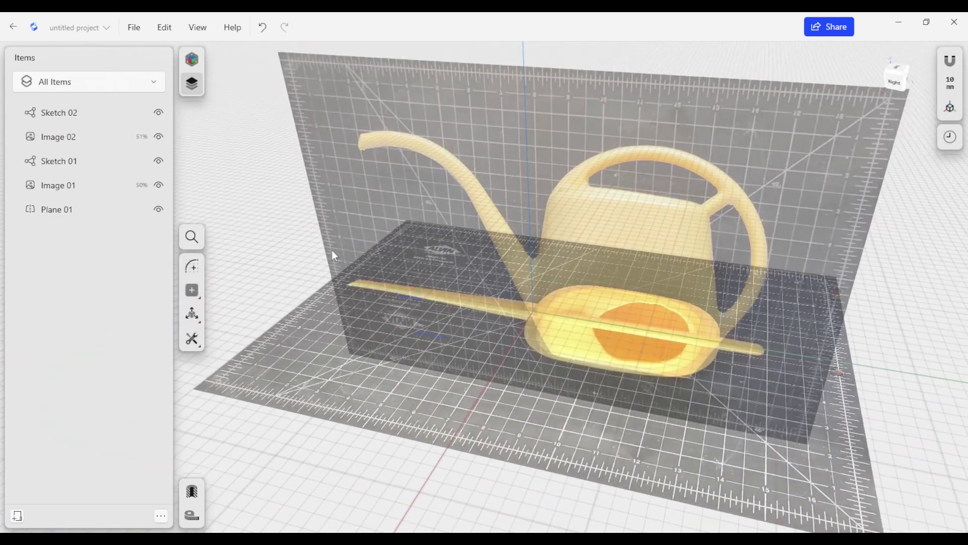
pyautogui.click(193, 90)
# Reopen Sketch 02 on the ground plane and trace the can body's spout-side corner with a 3-point arc of about 39.7 mm radius
pyautogui.click(18, 265)
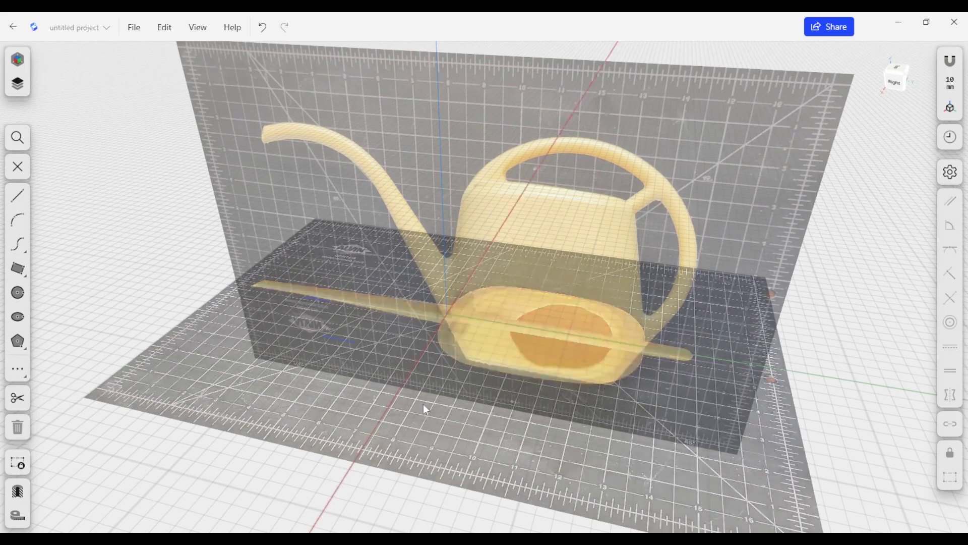
pyautogui.doubleClick(458, 331)
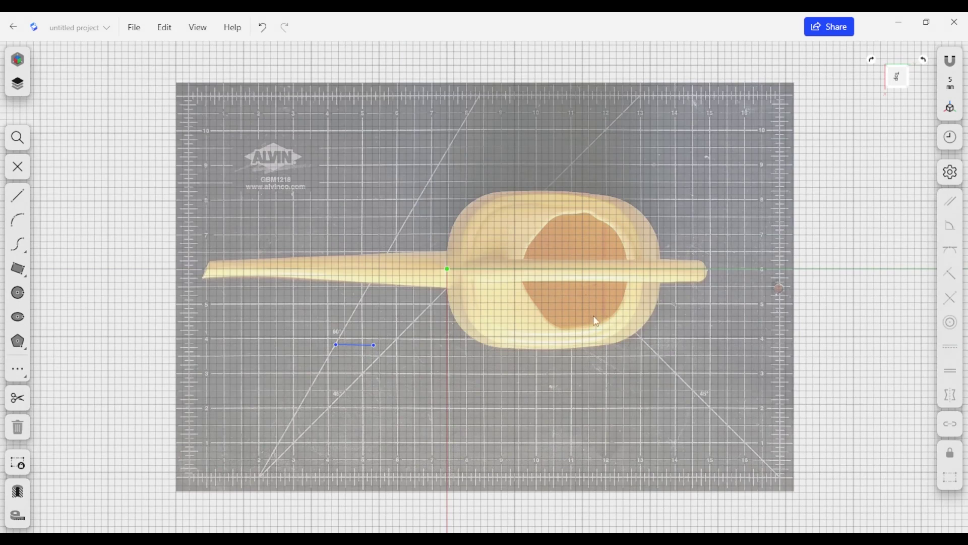
pyautogui.scroll(5, 594, 345)
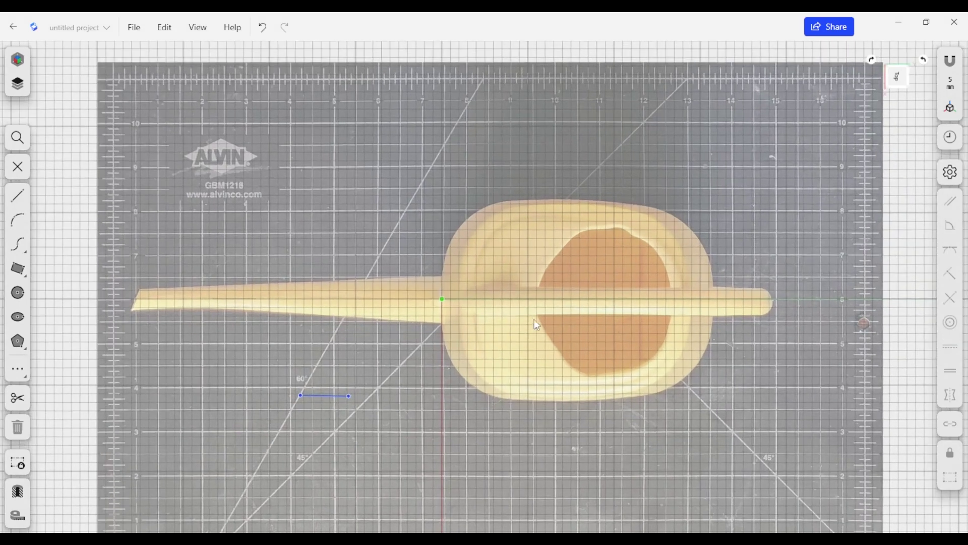
pyautogui.press('a')
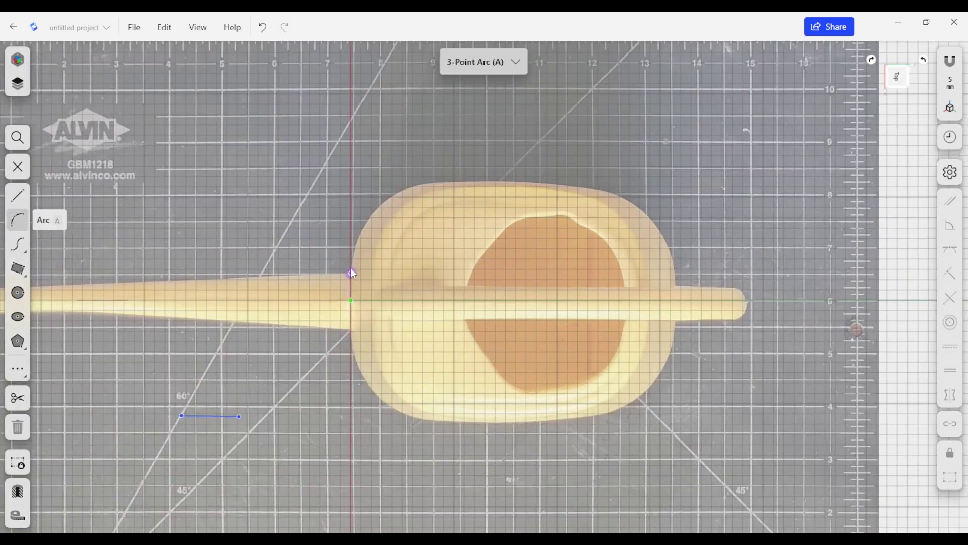
pyautogui.scroll(5, 352, 273)
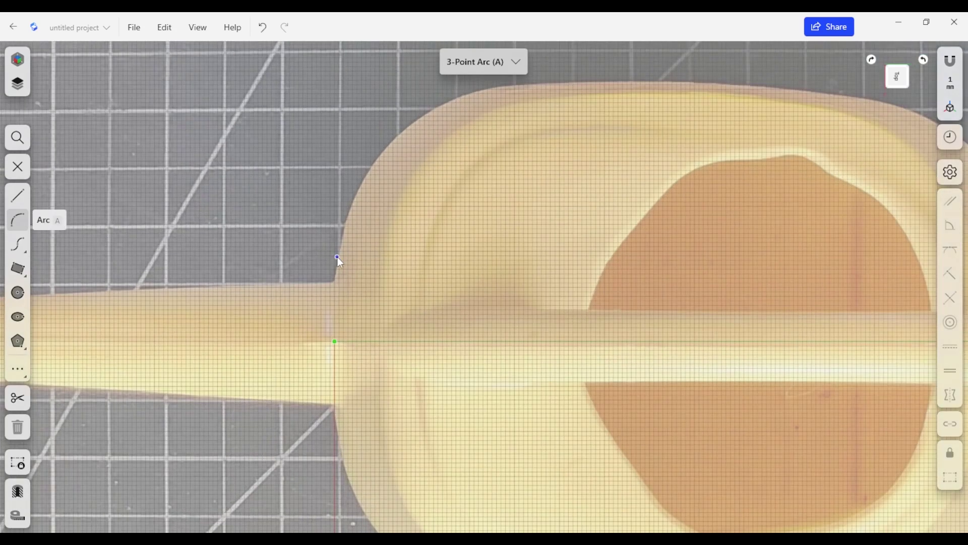
pyautogui.click(337, 256)
pyautogui.click(526, 83)
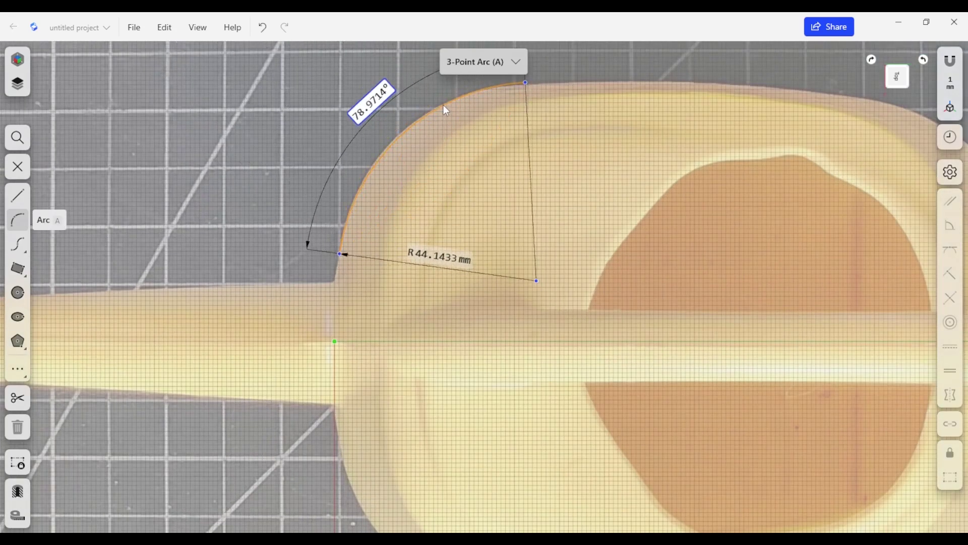
pyautogui.click(442, 103)
# Trace the matching handle-side corner of the can body with a 3-point arc of about 45.2 mm radius
pyautogui.moveTo(611, 157); pyautogui.dragTo(437, 169, button='middle')
pyautogui.click(701, 114)
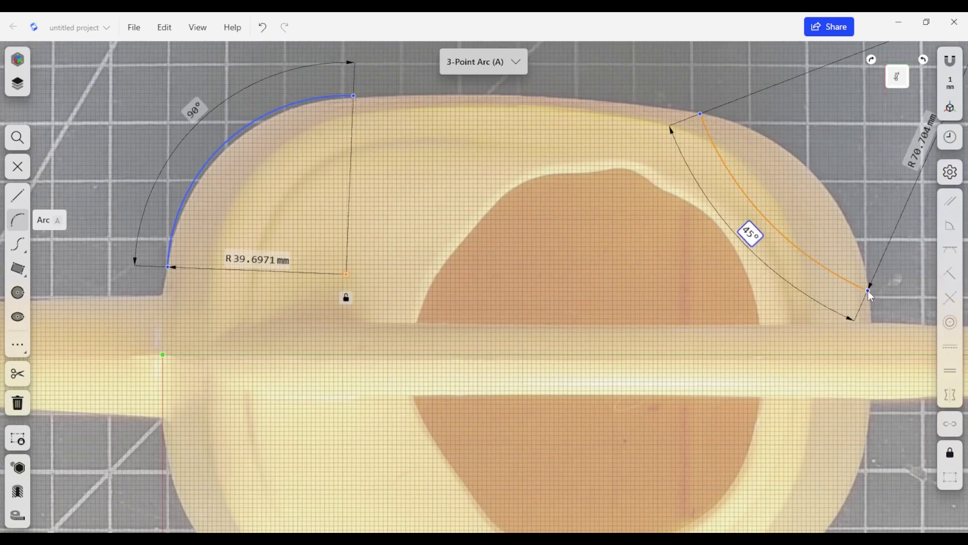
pyautogui.click(868, 290)
pyautogui.click(813, 175)
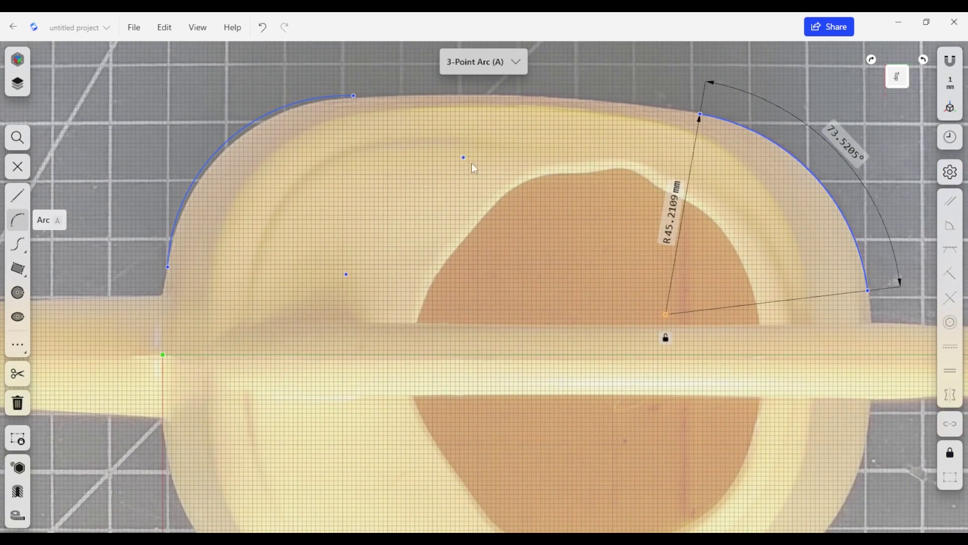
# Connect the two corner arcs with a shallow 3-point arc spanning about 22° along the body's long side
pyautogui.click(354, 96)
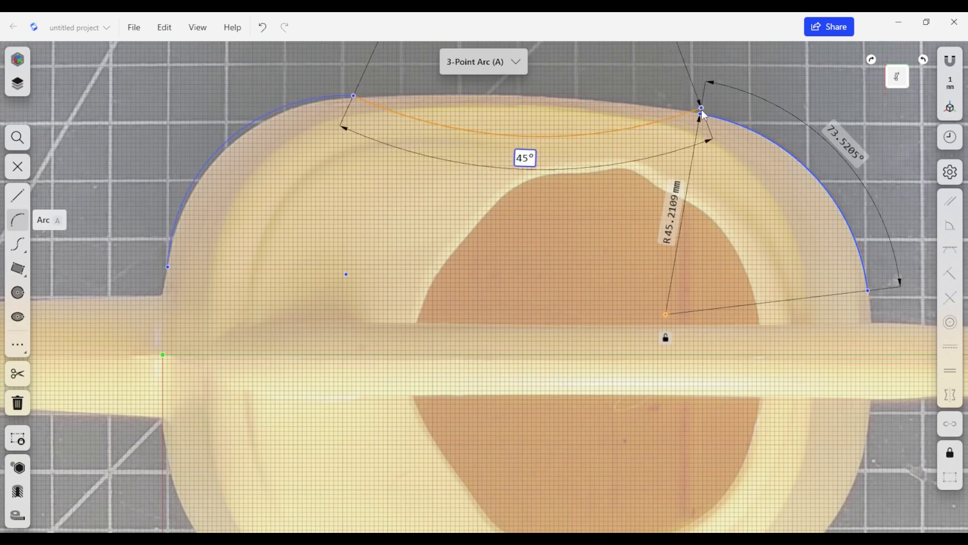
pyautogui.click(701, 114)
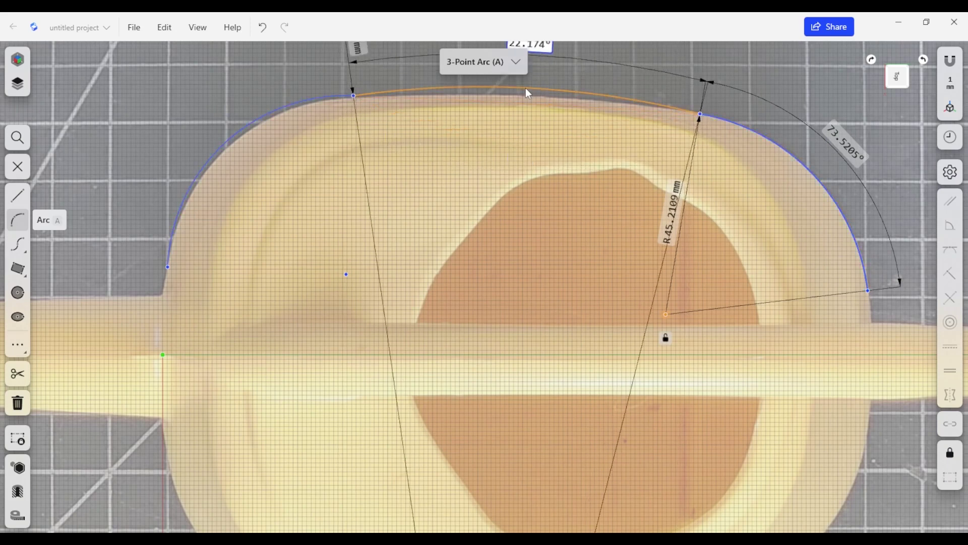
pyautogui.click(526, 89)
pyautogui.press('Escape')
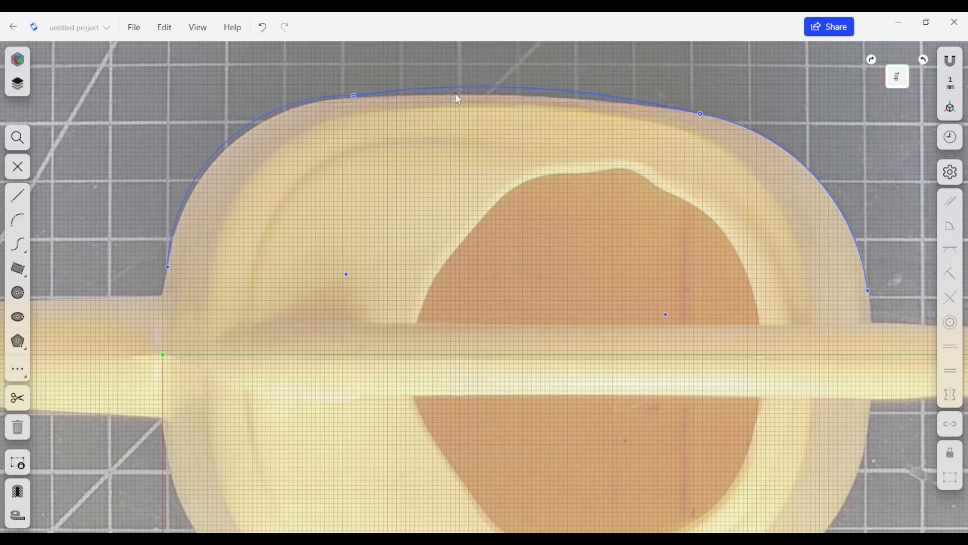
# Make the long side arc tangent to both the spout-side and the handle-side corner arcs
pyautogui.click(404, 89)
pyautogui.click(329, 96)
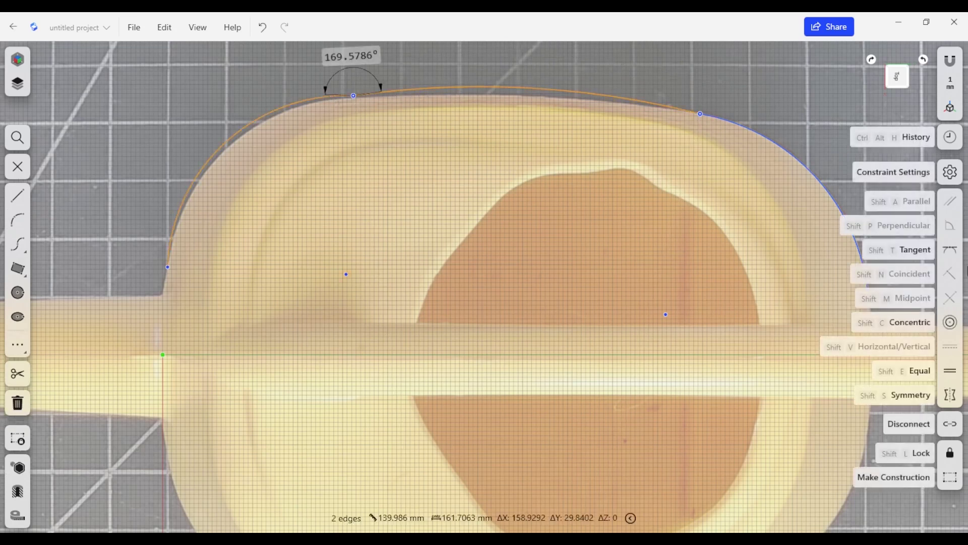
pyautogui.click(950, 250)
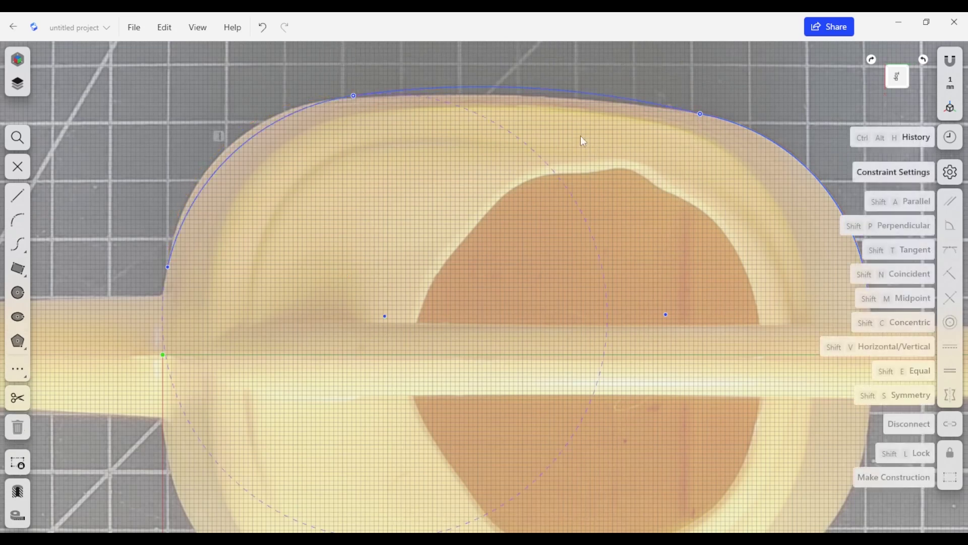
pyautogui.click(641, 102)
pyautogui.click(720, 119)
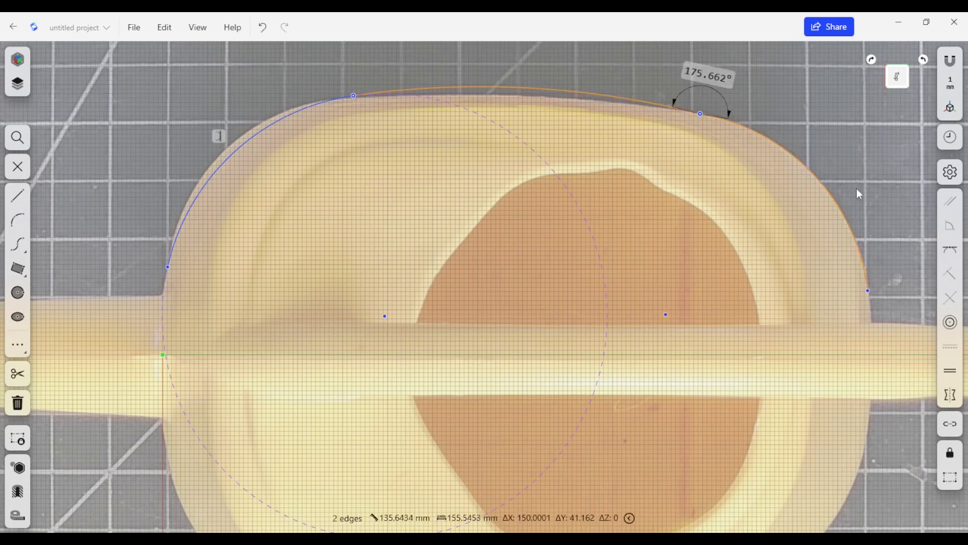
pyautogui.click(950, 250)
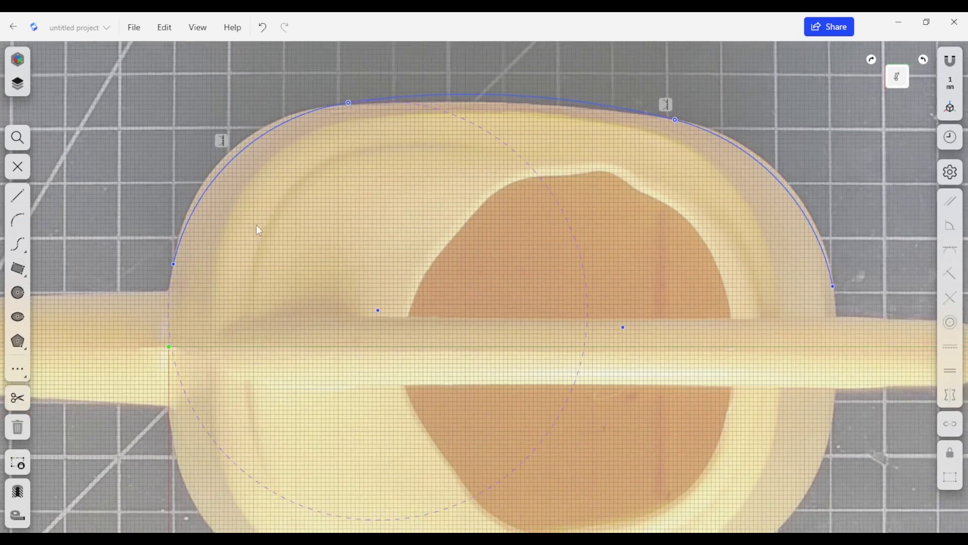
pyautogui.scroll(-1, 262, 228)
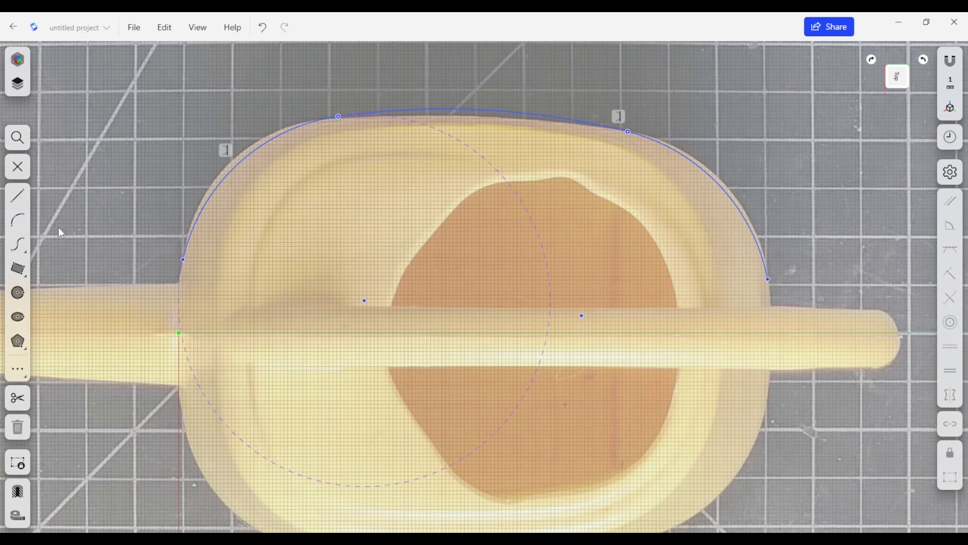
# Draw a line from the spout-side arc's free end to the origin and shift their shared point to where the spout meets the body
pyautogui.click(17, 196)
pyautogui.click(183, 260)
pyautogui.click(179, 333)
pyautogui.press('Escape')
pyautogui.press('Escape')
pyautogui.scroll(3, 194, 264)
pyautogui.moveTo(193, 260); pyautogui.dragTo(192, 295)
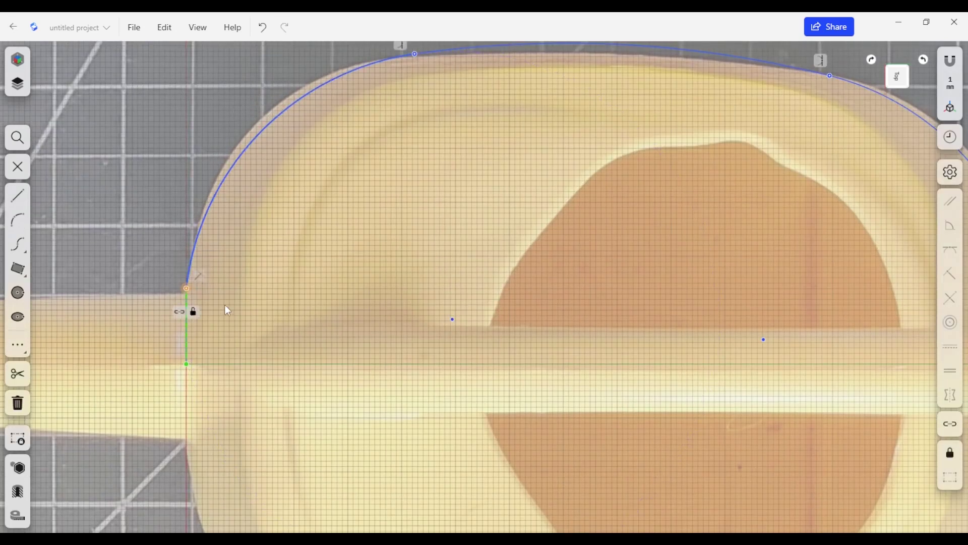
# Set the length of the short line at the spout to 14 mm
pyautogui.click(186, 328)
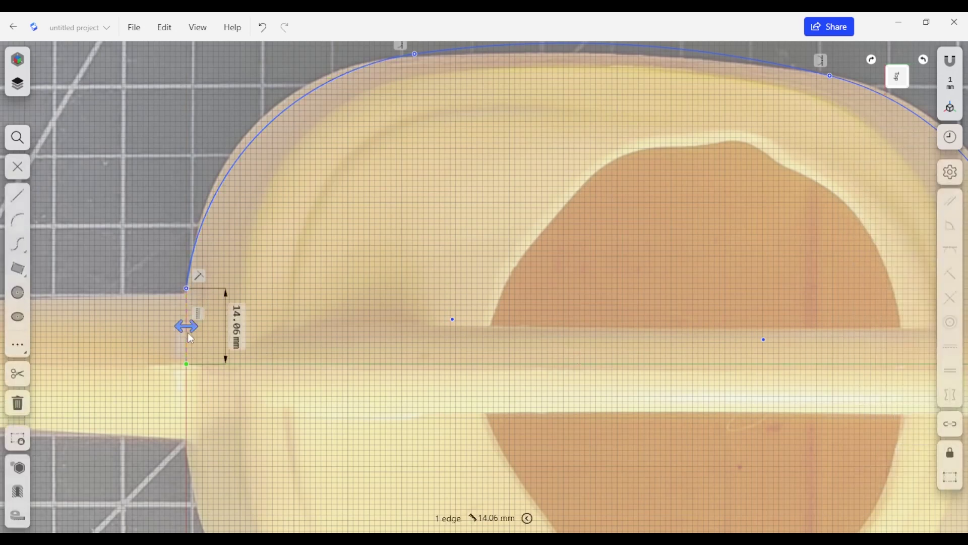
pyautogui.click(240, 330)
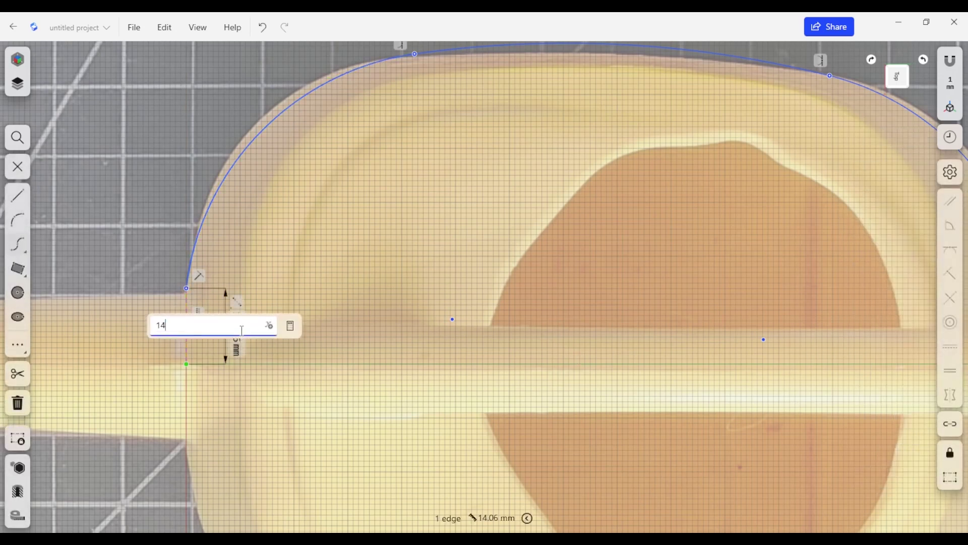
pyautogui.press('Return')
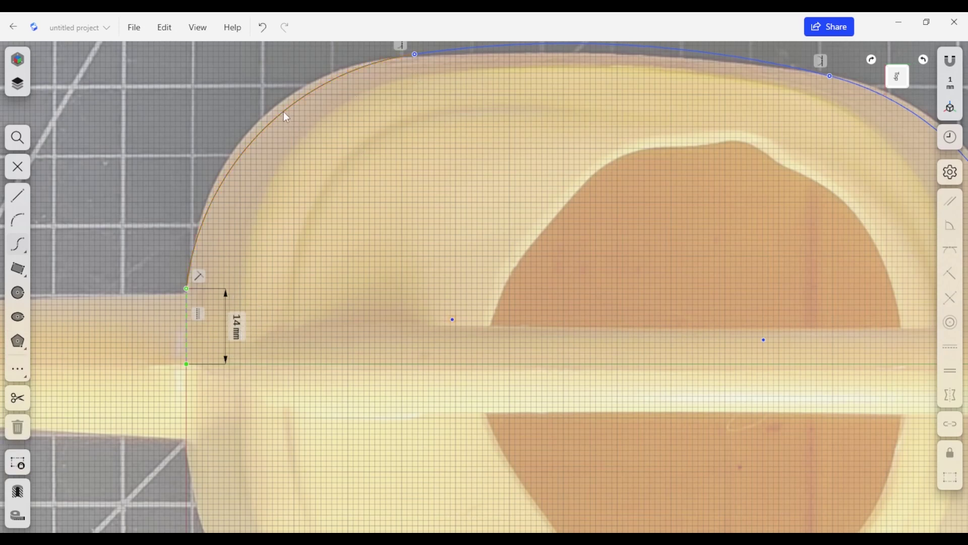
# Make the spout-side corner arc tangent to the 14 mm line and leave the sketch
pyautogui.click(252, 124)
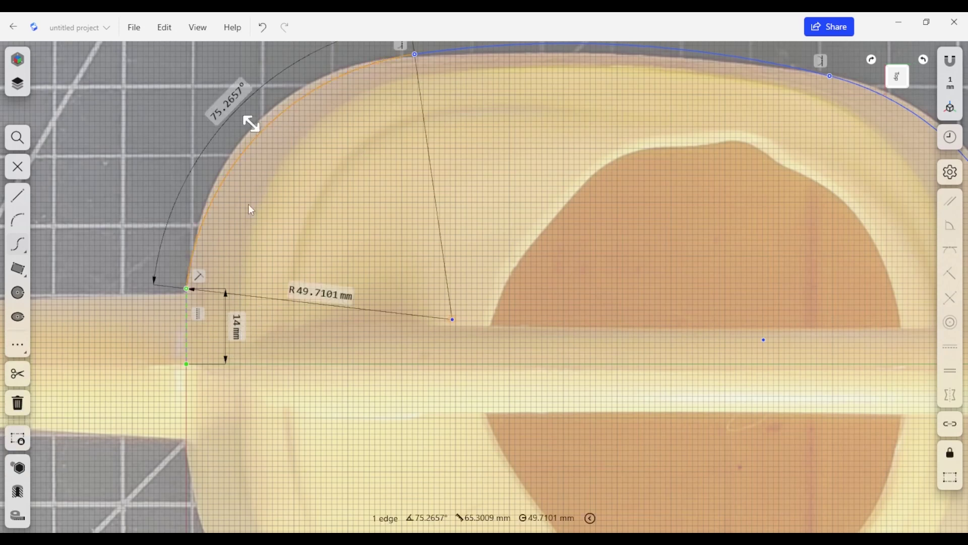
pyautogui.click(187, 337)
pyautogui.click(945, 252)
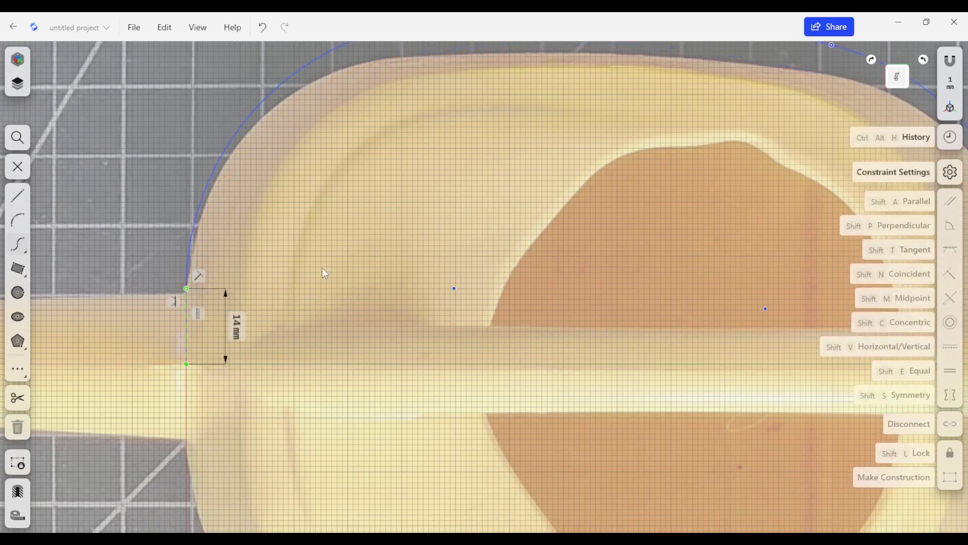
pyautogui.press('Escape')
# Reopen the outline sketch and move both ends of the long side arc onto the edge of the can body
pyautogui.moveTo(395, 157); pyautogui.dragTo(417, 254, button='middle')
pyautogui.scroll(-2, 424, 167)
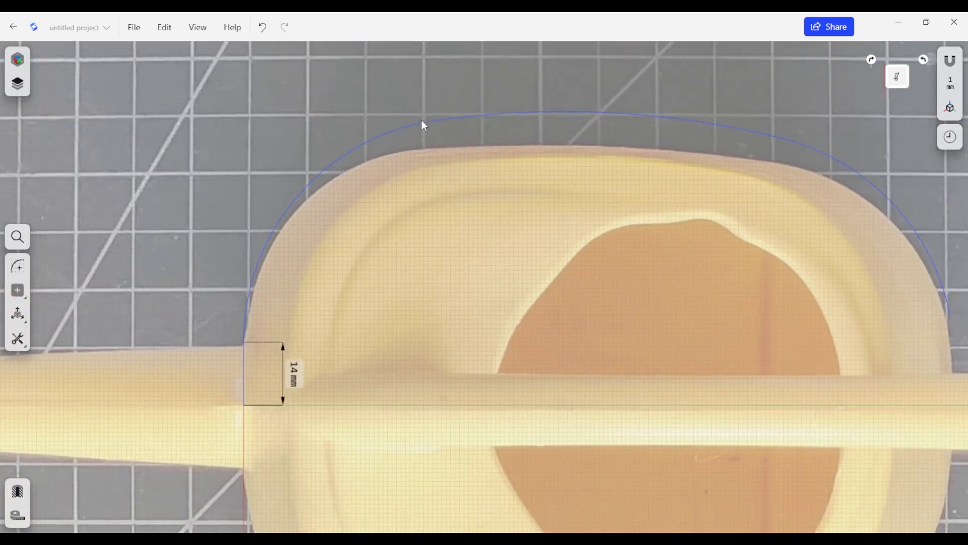
pyautogui.click(421, 124)
pyautogui.moveTo(436, 120)
pyautogui.mouseDown()
pyautogui.moveTo(441, 148)
pyautogui.moveTo(425, 149)
pyautogui.mouseUp()
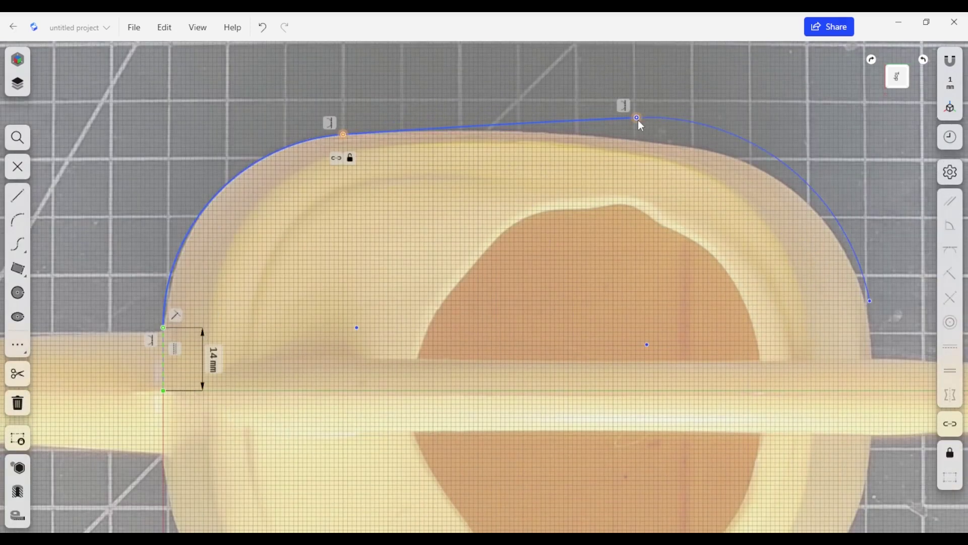
pyautogui.moveTo(636, 126); pyautogui.dragTo(637, 140)
# Reshape the handle-side corner arc to about 50.4 mm radius and place its free end on the body's edge
pyautogui.hscroll(3, 678, 166)
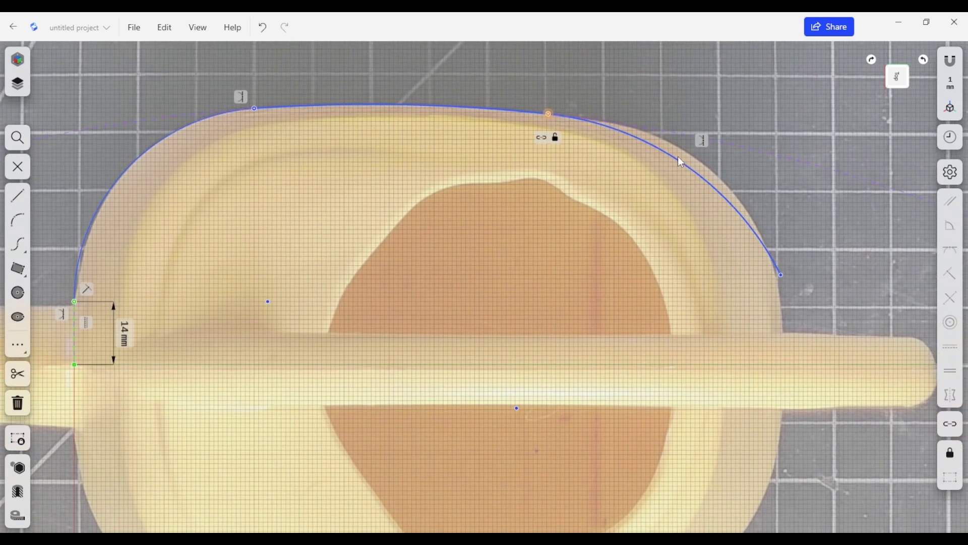
pyautogui.click(678, 155)
pyautogui.moveTo(675, 150); pyautogui.dragTo(887, 206)
pyautogui.moveTo(779, 273); pyautogui.dragTo(774, 264)
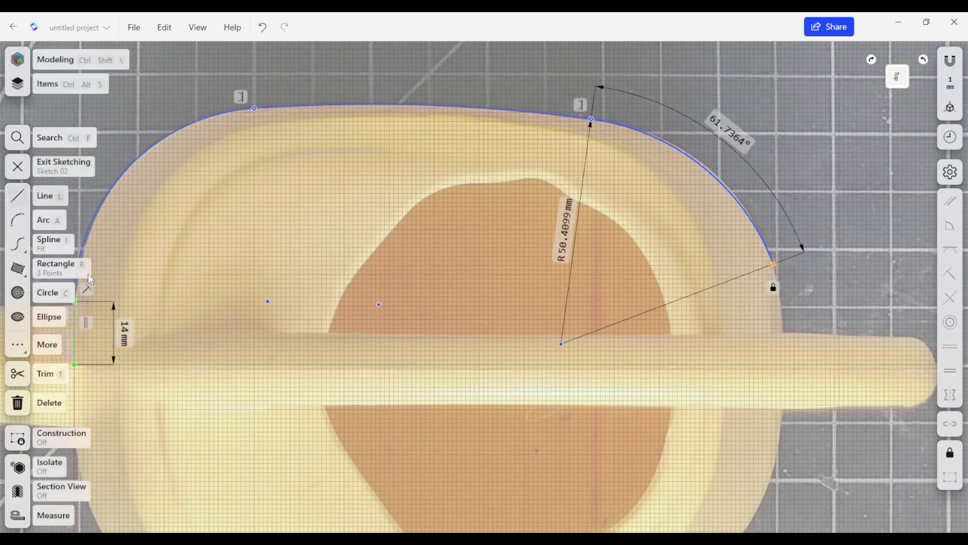
# Draw a line about 22.5 mm long from the handle-side arc's free end to the can's center axis
pyautogui.press('l')
pyautogui.click(773, 263)
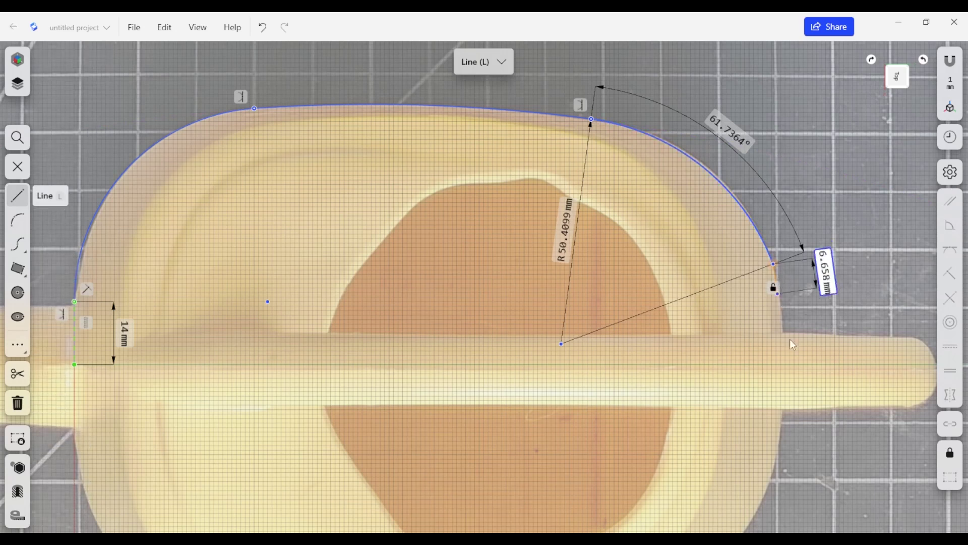
pyautogui.click(788, 364)
pyautogui.scroll(-2, 796, 314)
pyautogui.press('Escape')
pyautogui.scroll(3, 788, 310)
pyautogui.press('Escape')
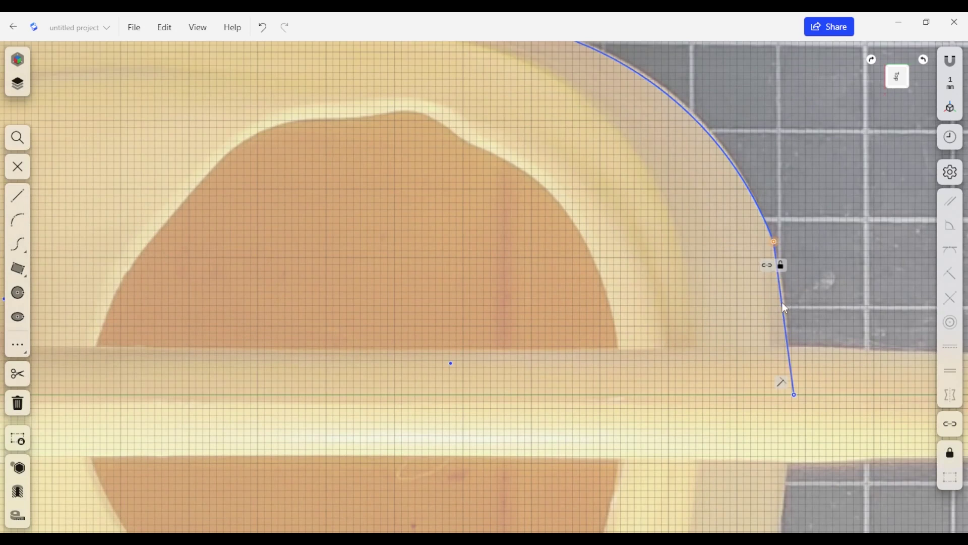
# Make the handle-side corner arc tangent to the new line that ends on the center axis
pyautogui.click(785, 307)
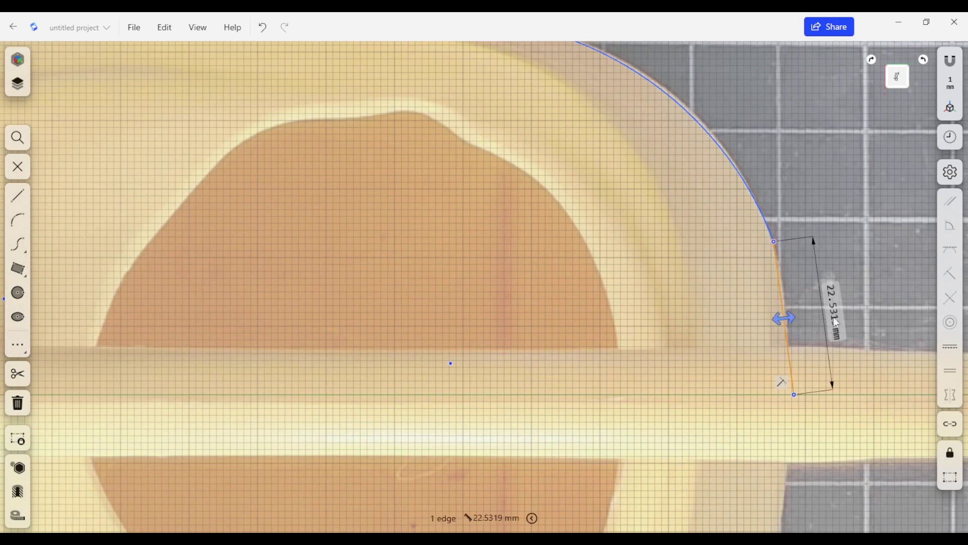
pyautogui.click(767, 219)
pyautogui.click(947, 250)
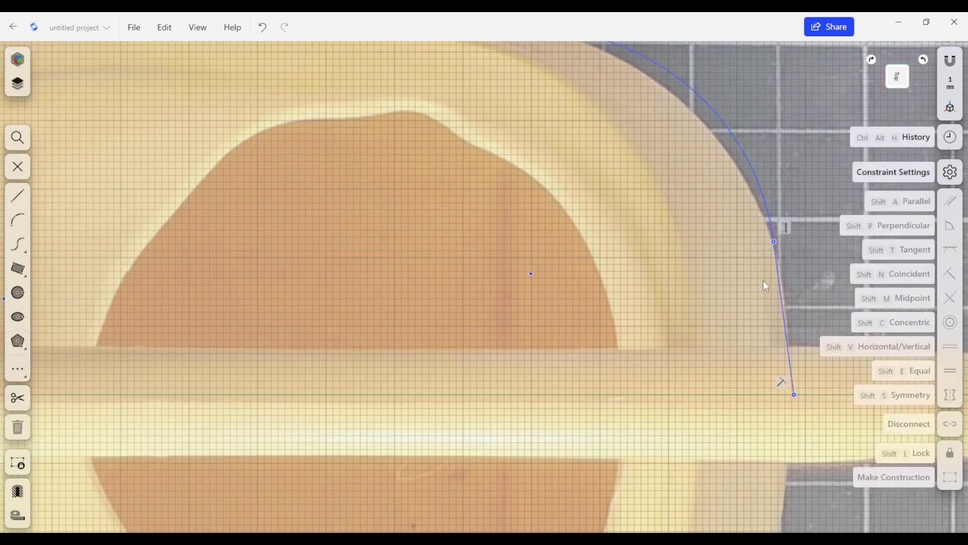
pyautogui.scroll(-5, 763, 280)
pyautogui.scroll(3, 752, 247)
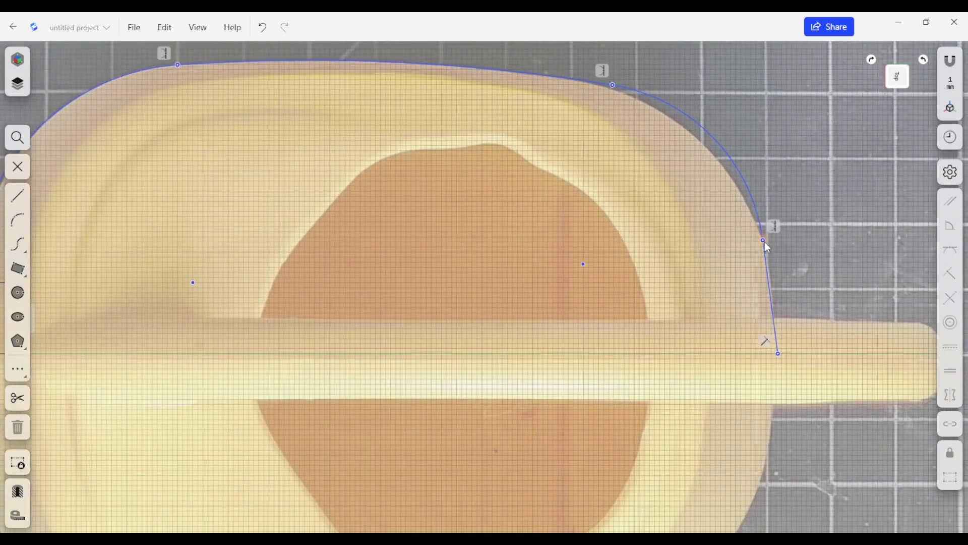
# Adjust the handle-side corner arc, its joints and the end line to follow the can's edge, with the line perpendicular to the center axis
pyautogui.moveTo(764, 244); pyautogui.dragTo(767, 266)
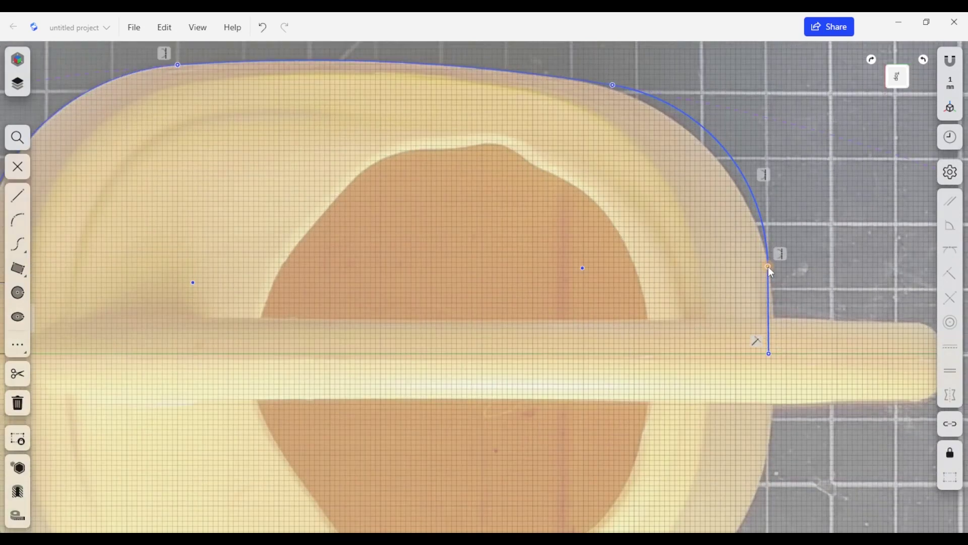
pyautogui.click(709, 133)
pyautogui.moveTo(677, 152); pyautogui.dragTo(670, 155)
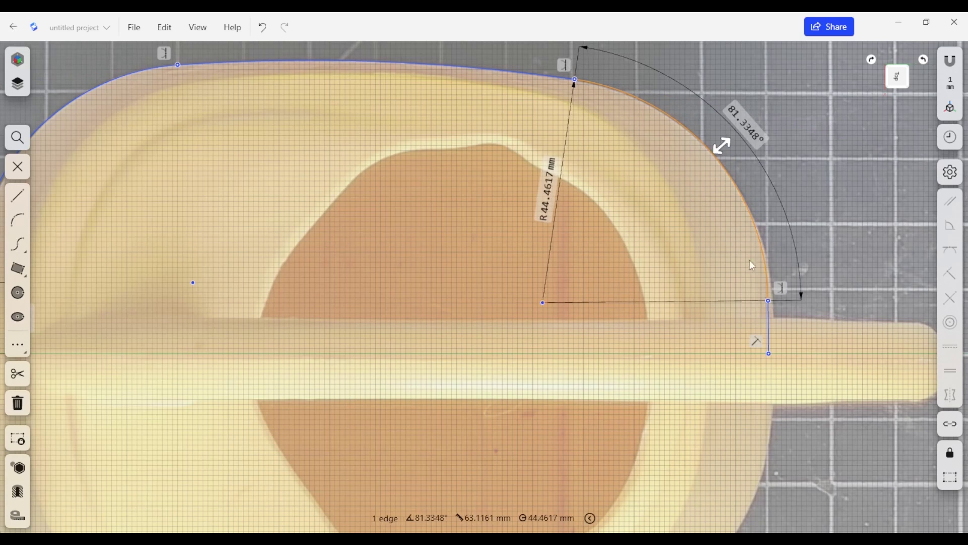
pyautogui.click(773, 331)
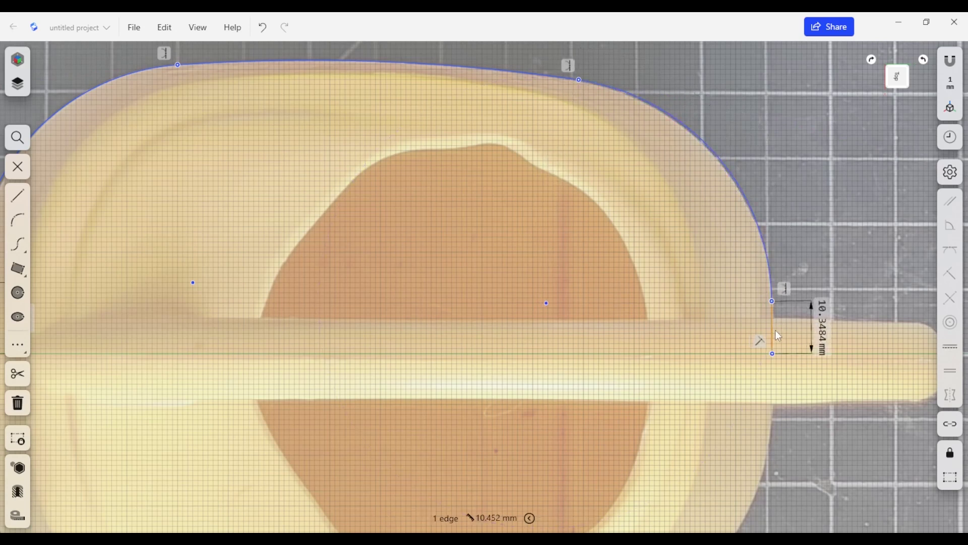
pyautogui.moveTo(580, 80); pyautogui.dragTo(573, 80)
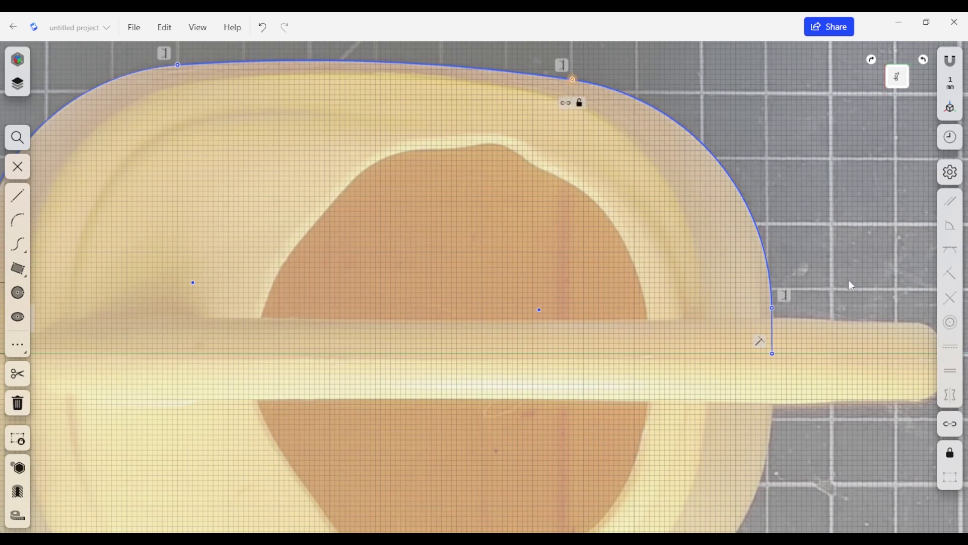
# Set the length of the handle-side end line on the body outline to 9 mm
pyautogui.scroll(-2, 614, 254)
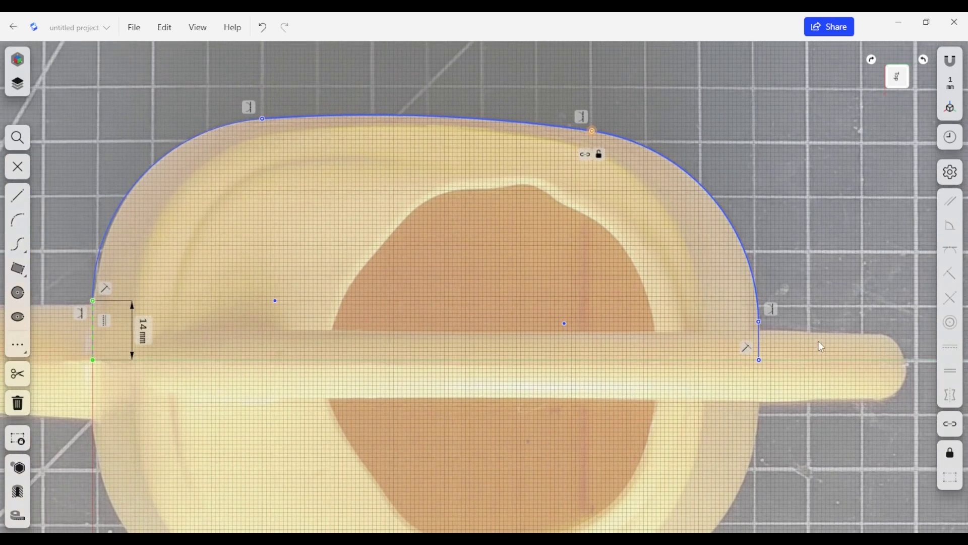
pyautogui.scroll(2, 797, 339)
pyautogui.click(739, 346)
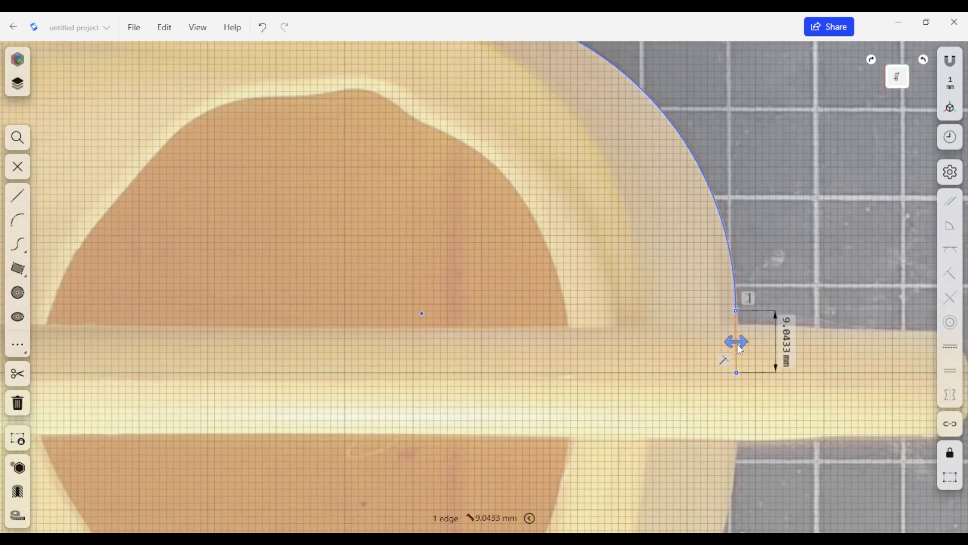
pyautogui.click(787, 339)
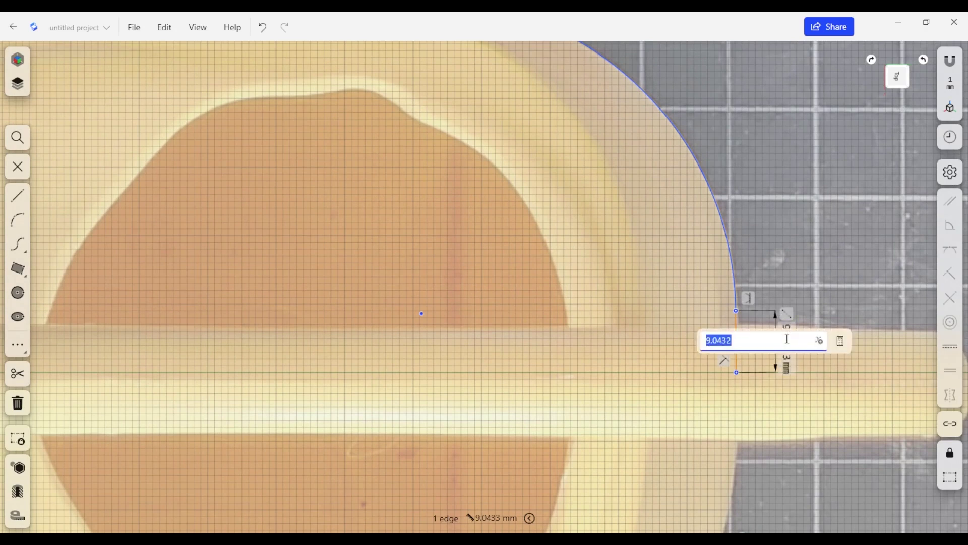
pyautogui.write('9')
pyautogui.press('Return')
# Close the half outline with a line about 157.2 mm long along the center axis, from the origin to the handle-side end line
pyautogui.moveTo(427, 353); pyautogui.dragTo(419, 350, button='right')
pyautogui.scroll(-2, 419, 350)
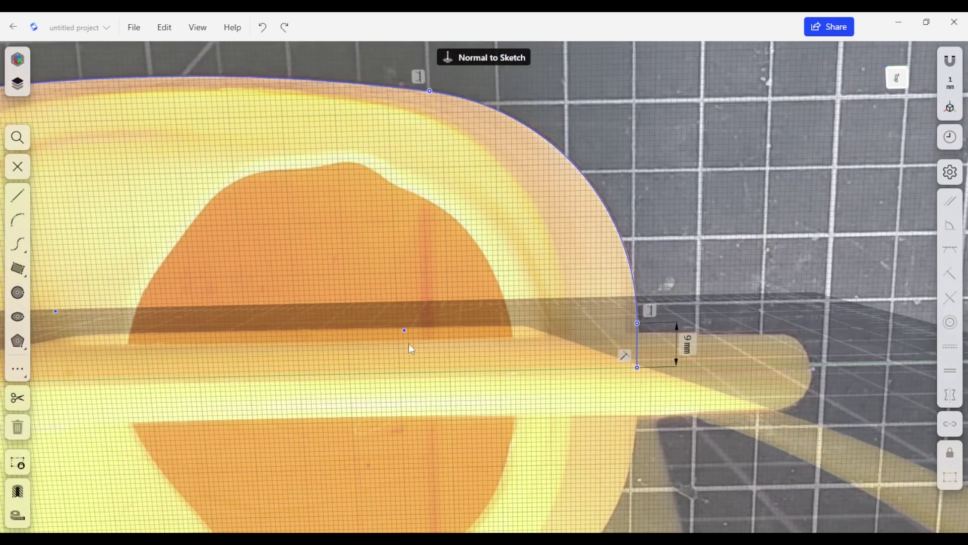
pyautogui.moveTo(401, 346); pyautogui.dragTo(480, 372, button='middle')
pyautogui.scroll(-3, 481, 373)
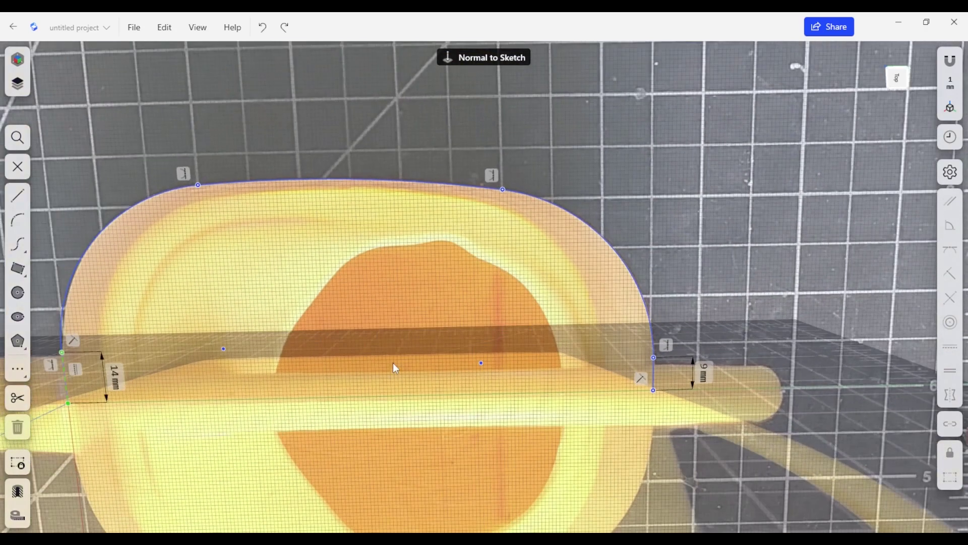
pyautogui.moveTo(395, 369); pyautogui.dragTo(472, 364, button='right')
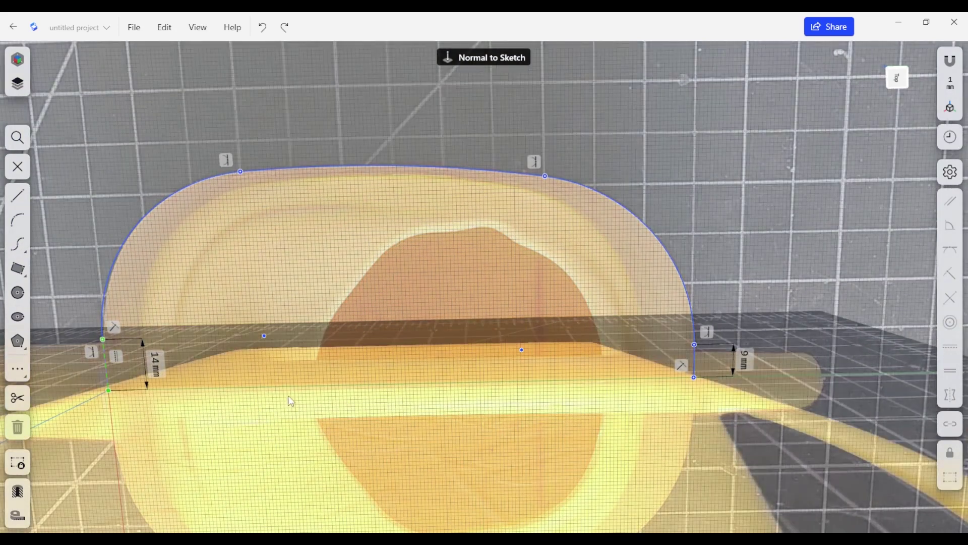
pyautogui.moveTo(292, 401)
pyautogui.mouseDown(button='right')
pyautogui.moveTo(387, 361)
pyautogui.moveTo(395, 371)
pyautogui.mouseUp(button='right')
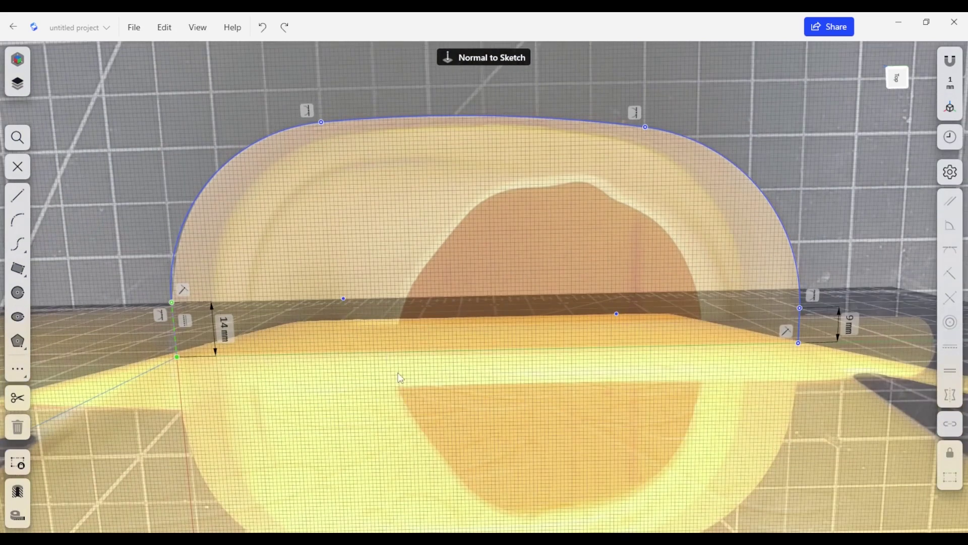
pyautogui.click(18, 202)
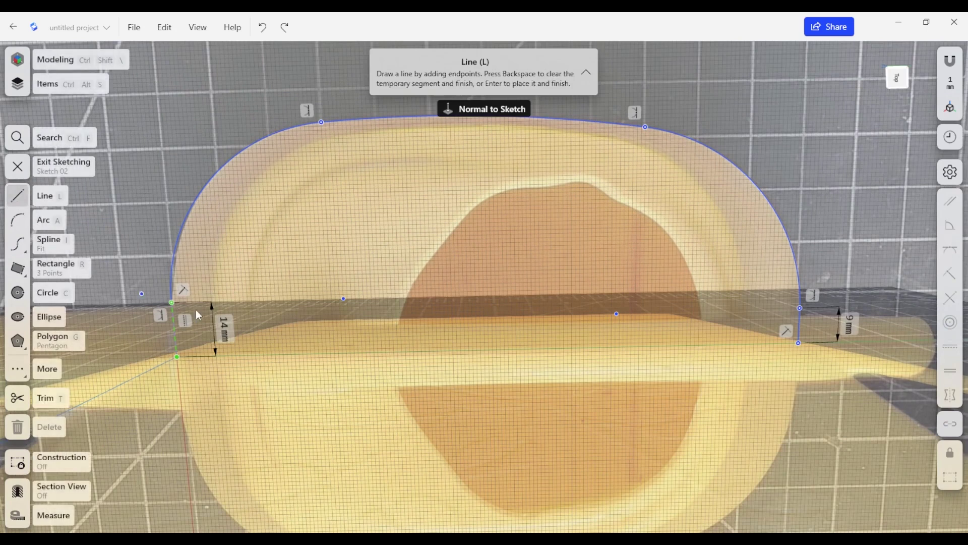
pyautogui.click(177, 357)
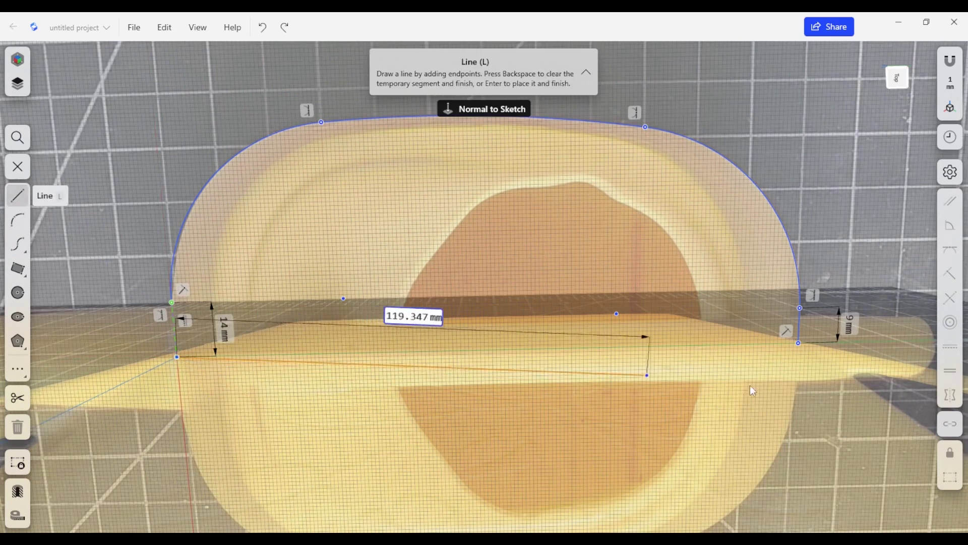
pyautogui.click(802, 342)
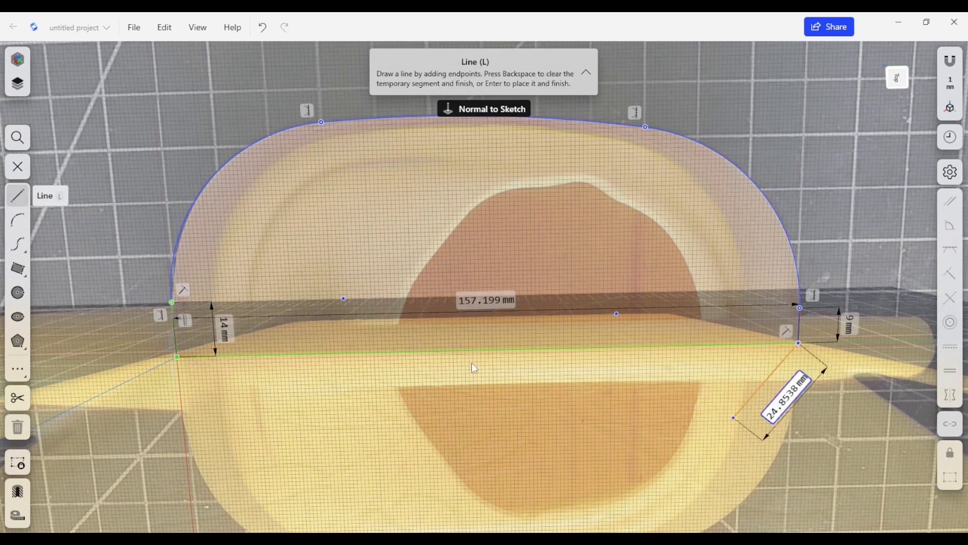
pyautogui.press('Escape')
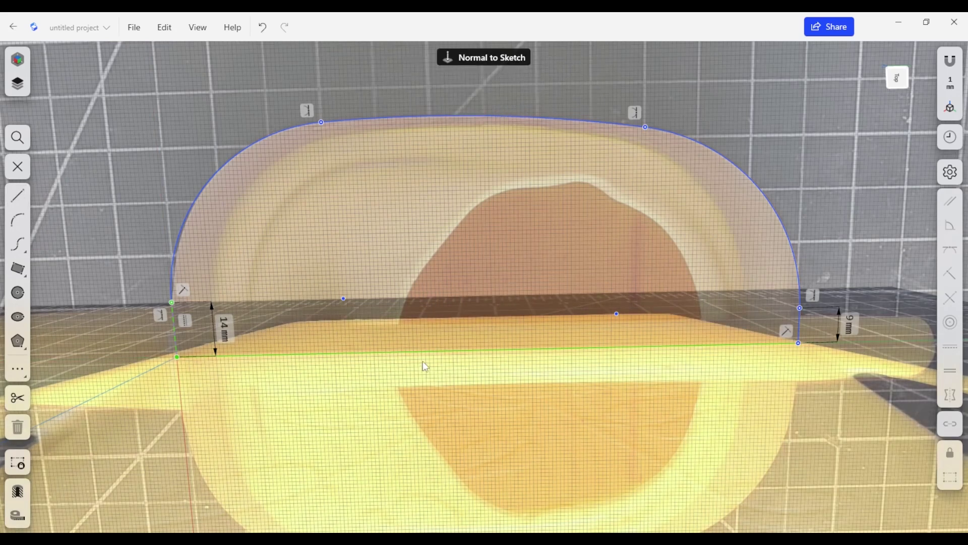
pyautogui.click(416, 352)
pyautogui.scroll(-2, 444, 370)
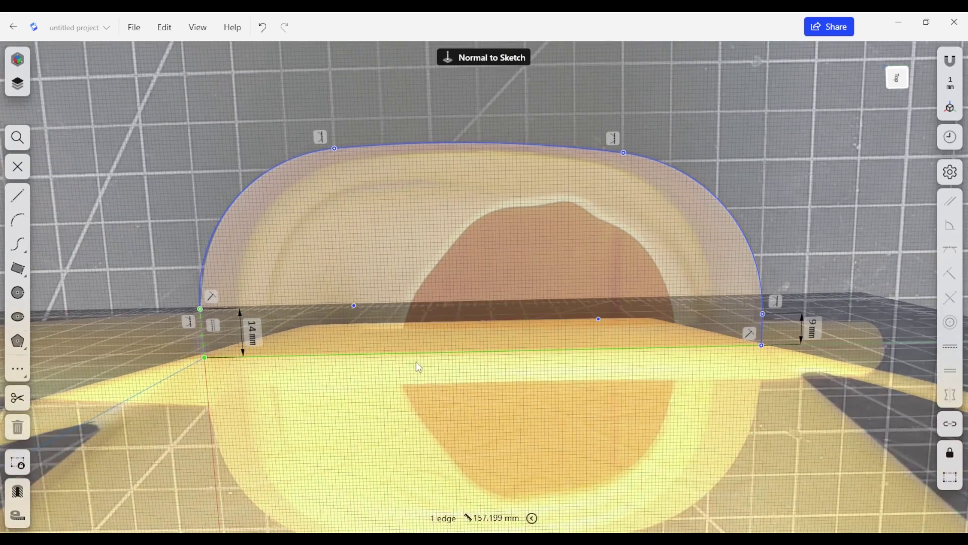
pyautogui.scroll(-2, 397, 381)
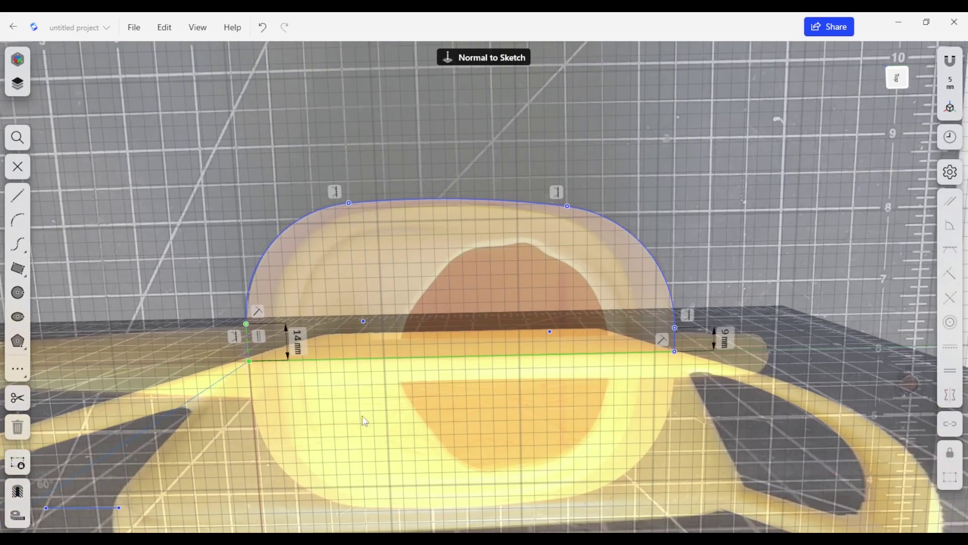
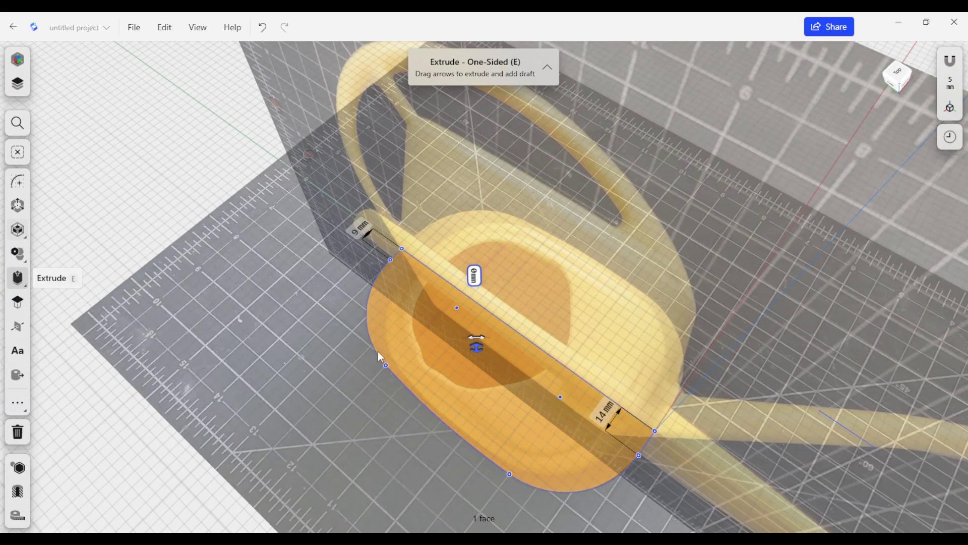
# Create a construction plane offset about 115.6 mm above the XY plane, level with the top edge of the can body
pyautogui.scroll(1, 115, 251)
pyautogui.click(117, 220)
pyautogui.scroll(-3, 466, 355)
pyautogui.moveTo(466, 355); pyautogui.dragTo(423, 346, button='middle')
pyautogui.moveTo(423, 346); pyautogui.dragTo(456, 308, button='right')
pyautogui.moveTo(373, 243); pyautogui.dragTo(519, 371, button='right')
pyautogui.click(21, 291)
pyautogui.click(70, 313)
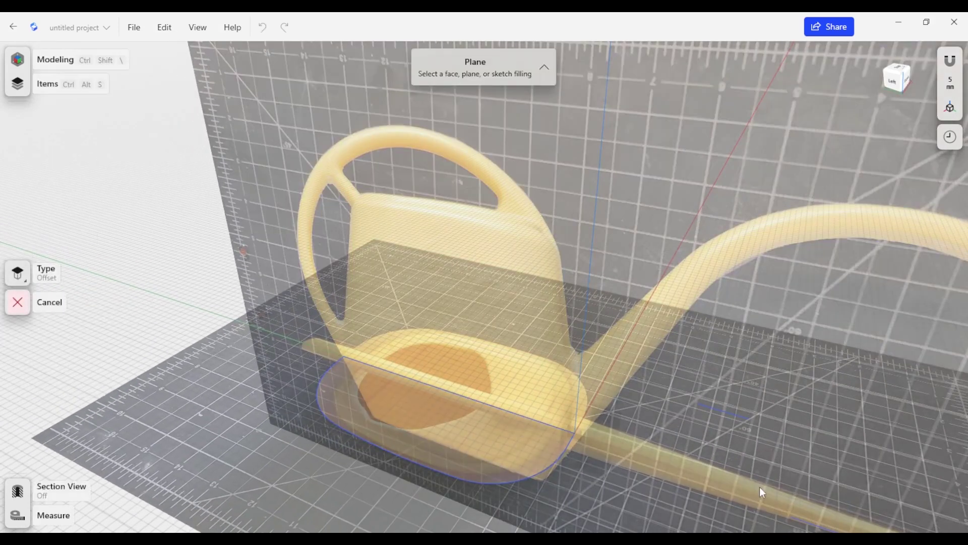
pyautogui.click(599, 462)
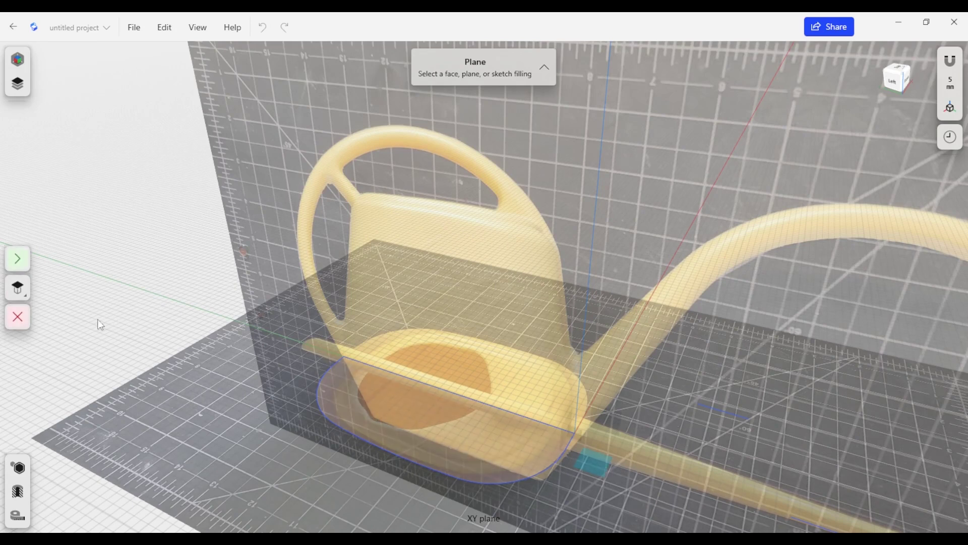
pyautogui.click(21, 259)
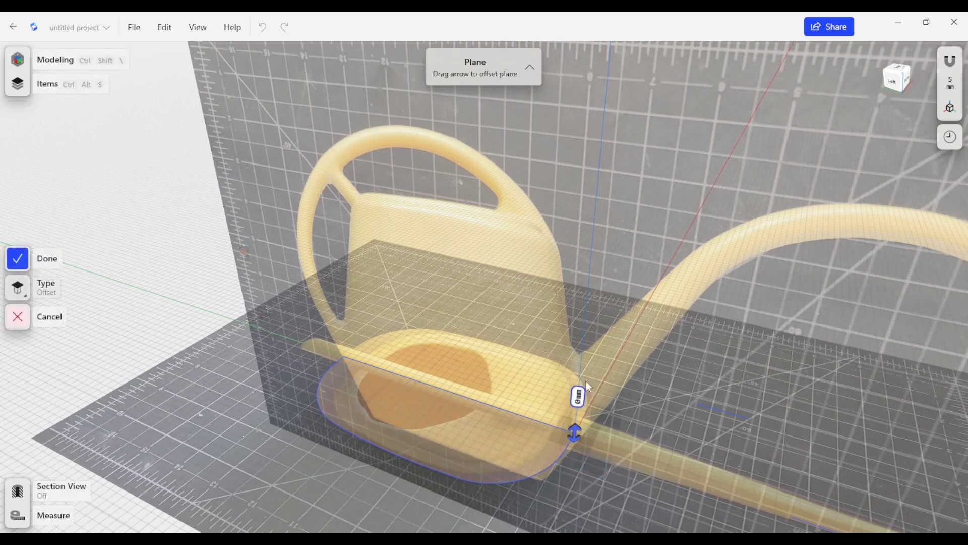
pyautogui.moveTo(577, 434); pyautogui.dragTo(534, 227)
pyautogui.moveTo(557, 320); pyautogui.dragTo(585, 296, button='right')
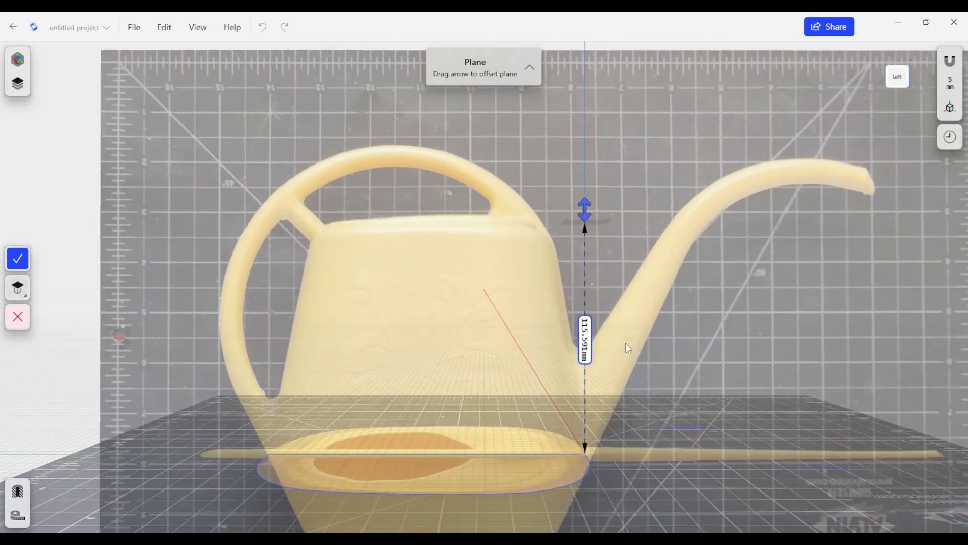
pyautogui.click(14, 260)
# Start a new sketch on the offset plane at the top of the can body
pyautogui.moveTo(600, 235)
pyautogui.mouseDown(button='right')
pyautogui.moveTo(573, 260)
pyautogui.moveTo(580, 268)
pyautogui.mouseUp(button='right')
pyautogui.scroll(3, 607, 238)
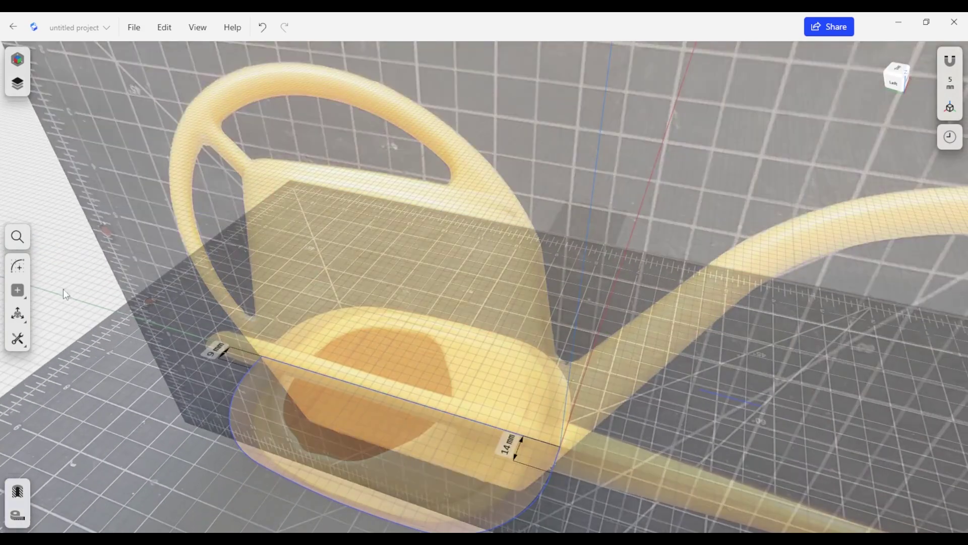
pyautogui.click(19, 266)
pyautogui.scroll(6, 574, 234)
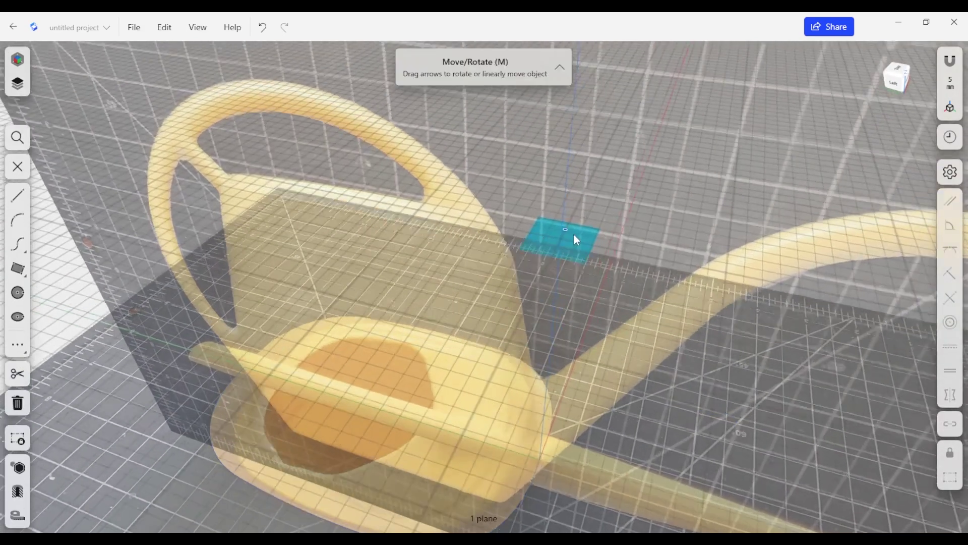
pyautogui.scroll(-7, 432, 347)
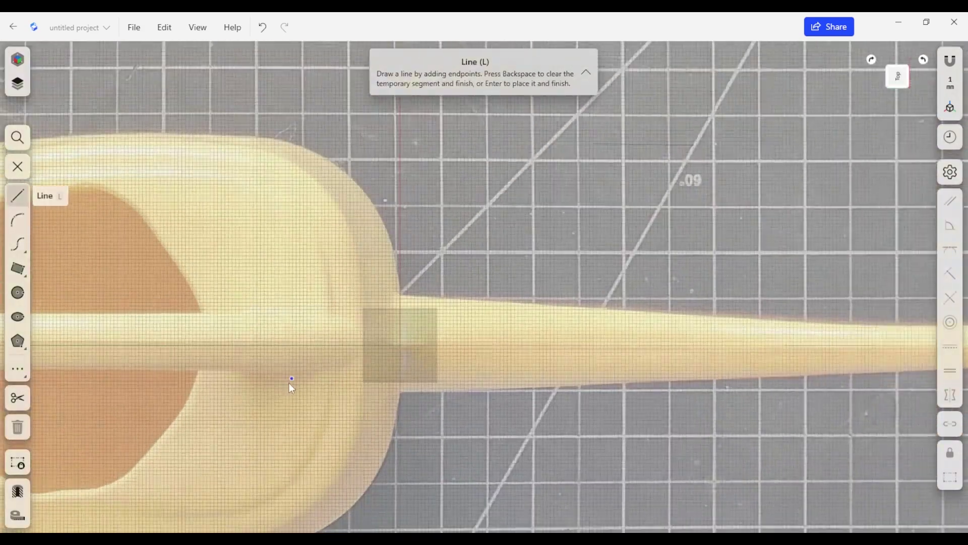
pyautogui.moveTo(289, 382); pyautogui.dragTo(336, 347, button='middle')
# Project the base outline's center-axis line onto the offset plane's sketch as an unlinked sketch
pyautogui.moveTo(338, 351)
pyautogui.mouseDown(button='right')
pyautogui.moveTo(422, 366)
pyautogui.moveTo(388, 374)
pyautogui.moveTo(386, 348)
pyautogui.moveTo(396, 353)
pyautogui.mouseUp(button='right')
pyautogui.click(408, 361)
pyautogui.press('p')
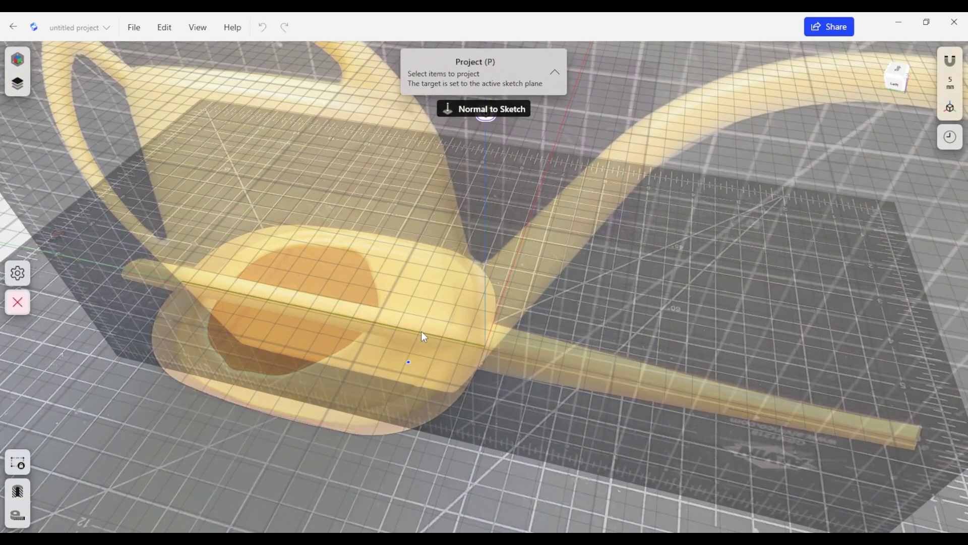
pyautogui.click(421, 331)
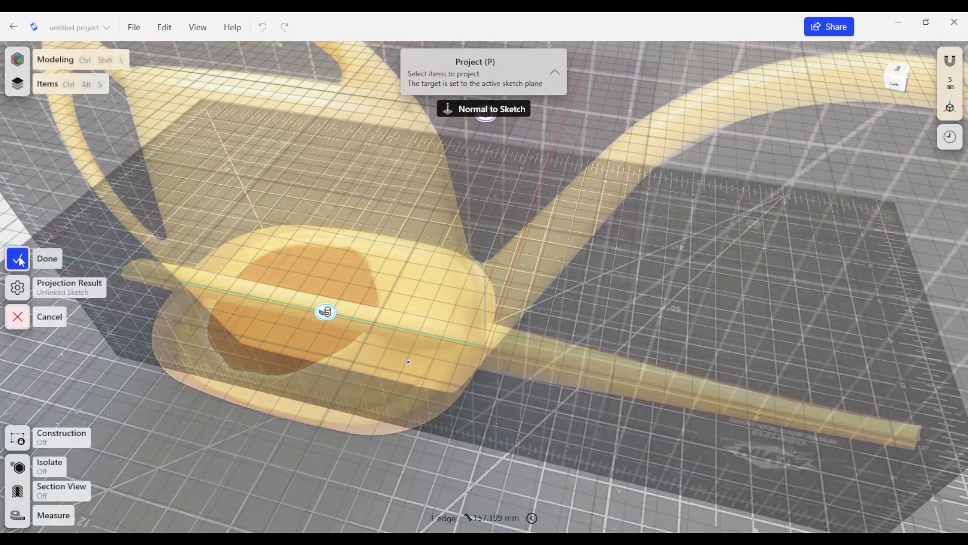
pyautogui.click(20, 259)
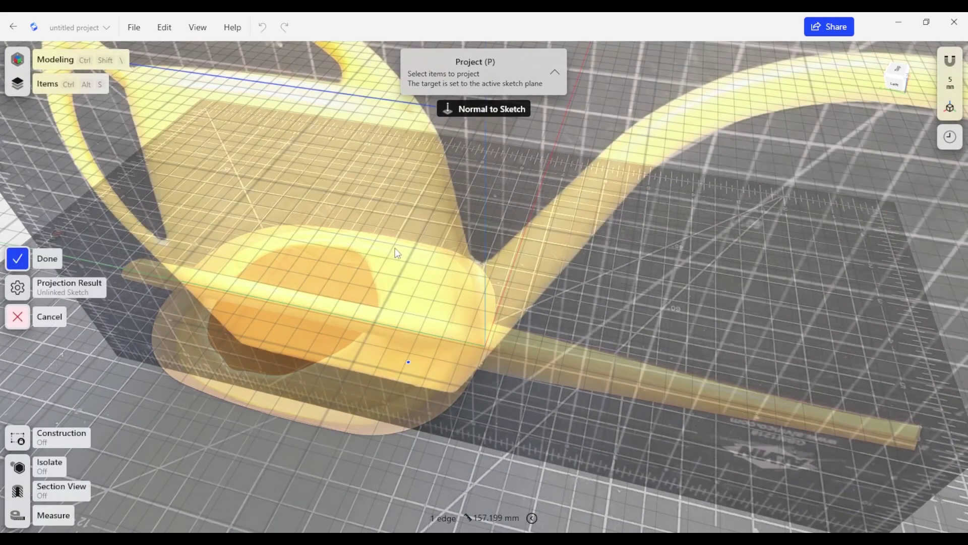
# Lock the projected center line in place on the offset plane
pyautogui.moveTo(362, 250)
pyautogui.mouseDown(button='right')
pyautogui.moveTo(443, 351)
pyautogui.moveTo(426, 230)
pyautogui.mouseUp(button='right')
pyautogui.click(427, 231)
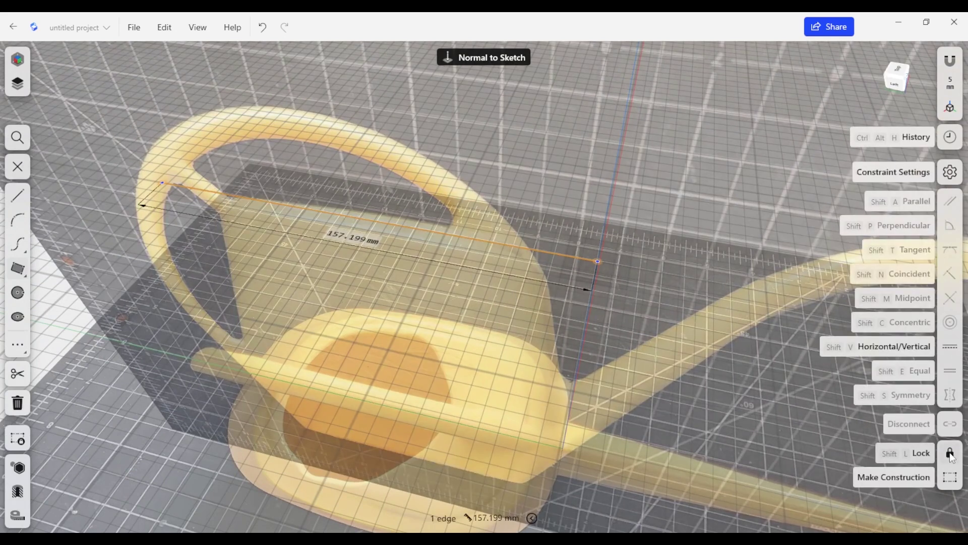
pyautogui.click(951, 453)
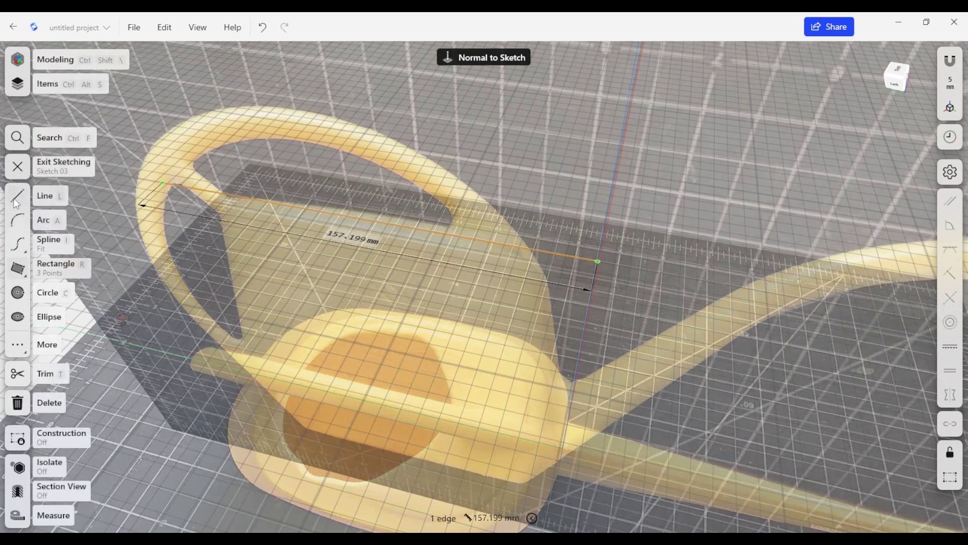
# In top view, draw a line about 13.6 mm long outward from the projected center line at the upper rim's handle-side end
pyautogui.click(18, 196)
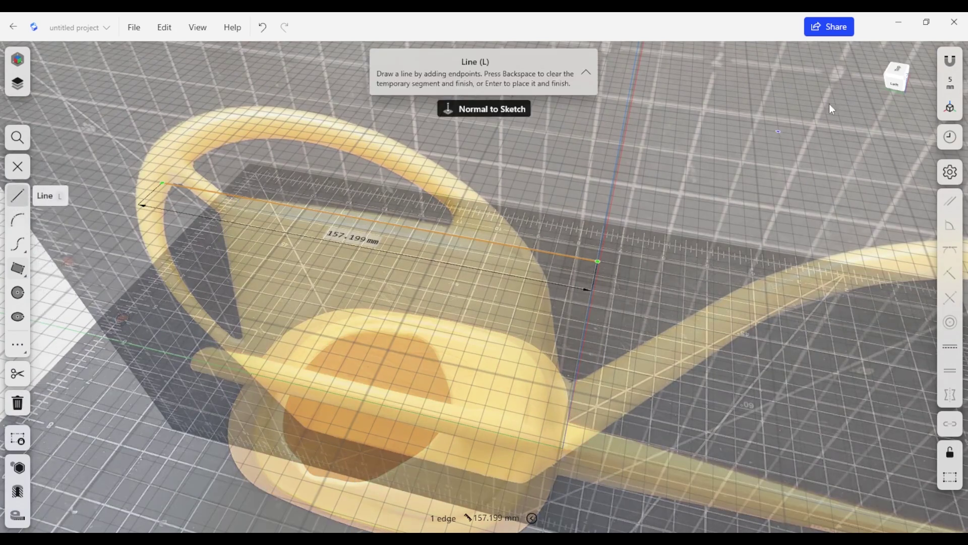
pyautogui.click(898, 71)
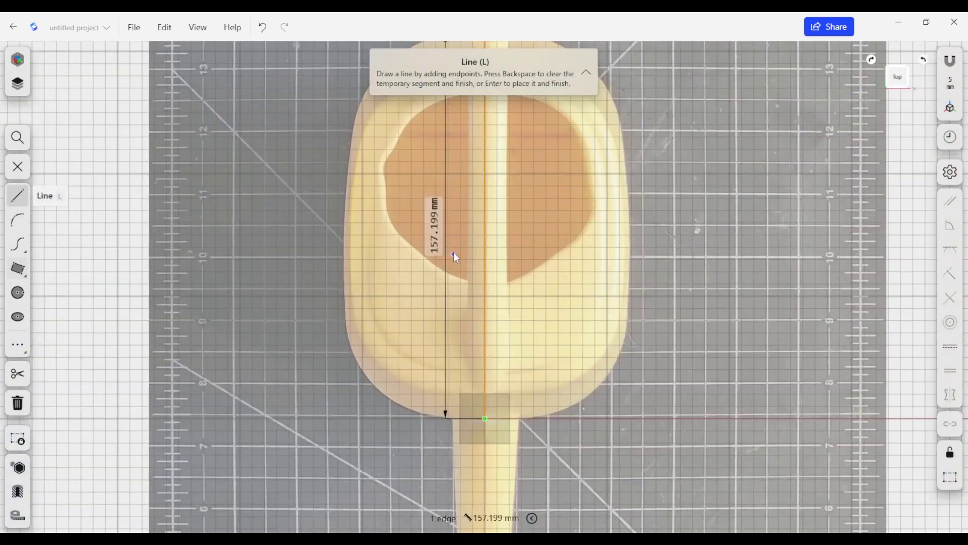
pyautogui.moveTo(455, 254); pyautogui.dragTo(453, 368, button='middle')
pyautogui.click(480, 198)
pyautogui.click(446, 197)
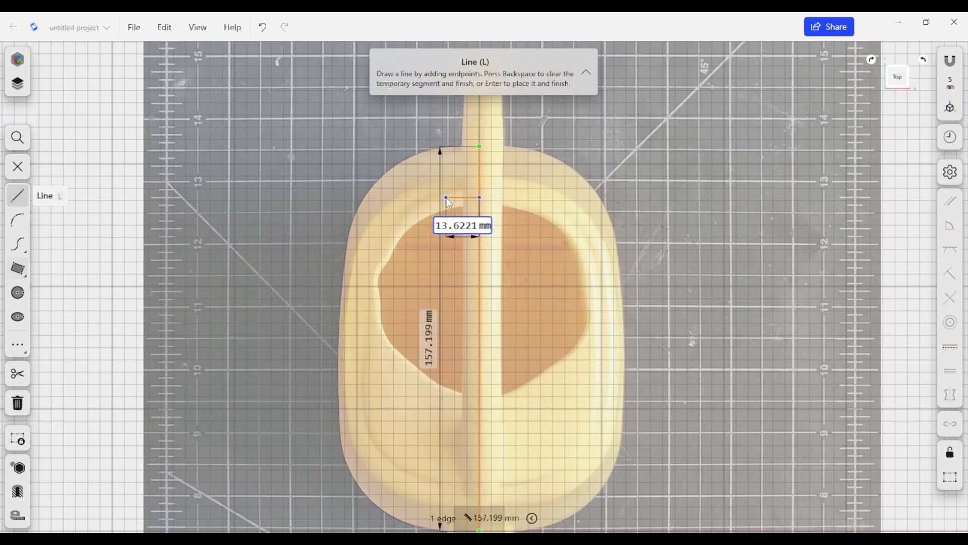
pyautogui.press('Escape')
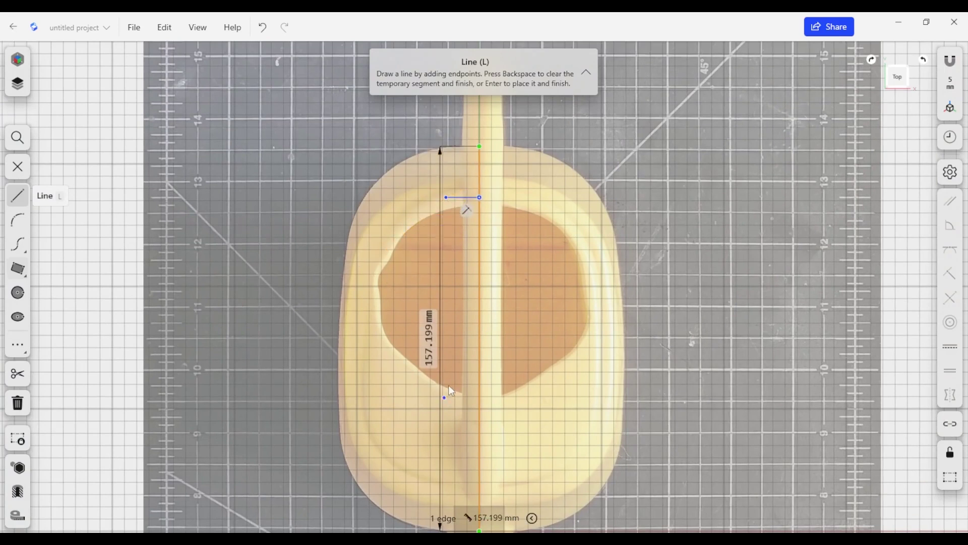
# Draw a line about 15.1 mm long outward from the projected center line at the upper rim's spout-side end
pyautogui.moveTo(452, 414); pyautogui.dragTo(448, 354, button='middle')
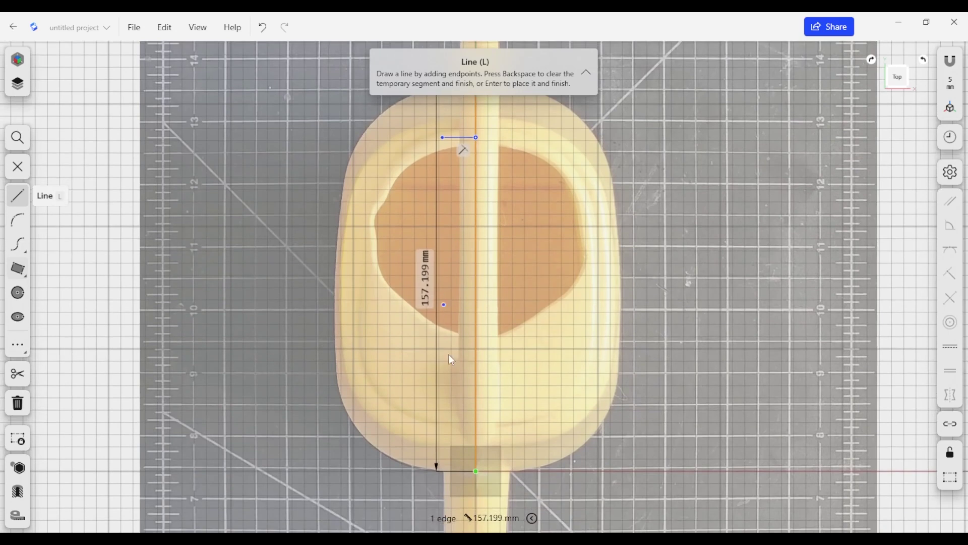
pyautogui.click(476, 424)
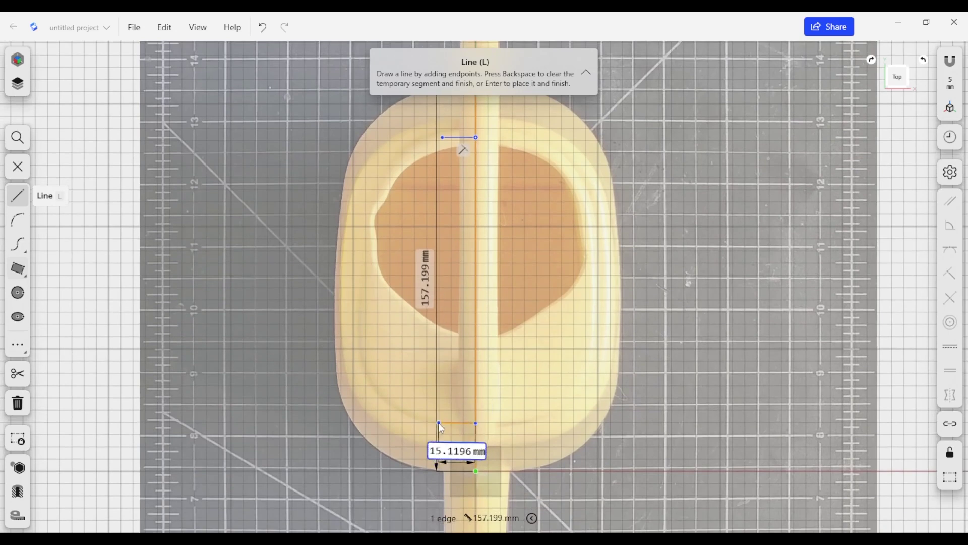
pyautogui.click(438, 423)
pyautogui.press('BackSpace')
# Make the short spout-side line perpendicular to the projected center line
pyautogui.click(451, 423)
pyautogui.keyDown('shift'); pyautogui.click(476, 403); pyautogui.keyUp('shift')
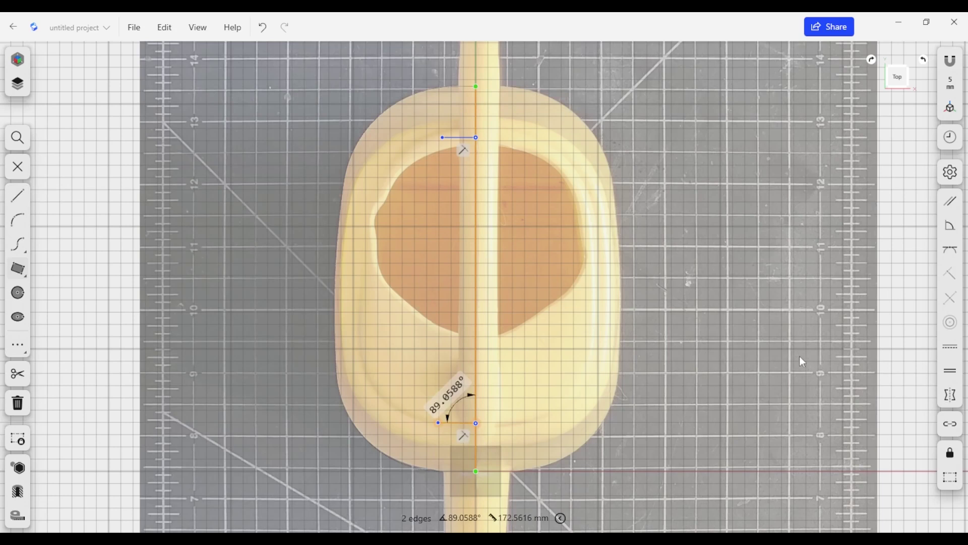
pyautogui.click(948, 227)
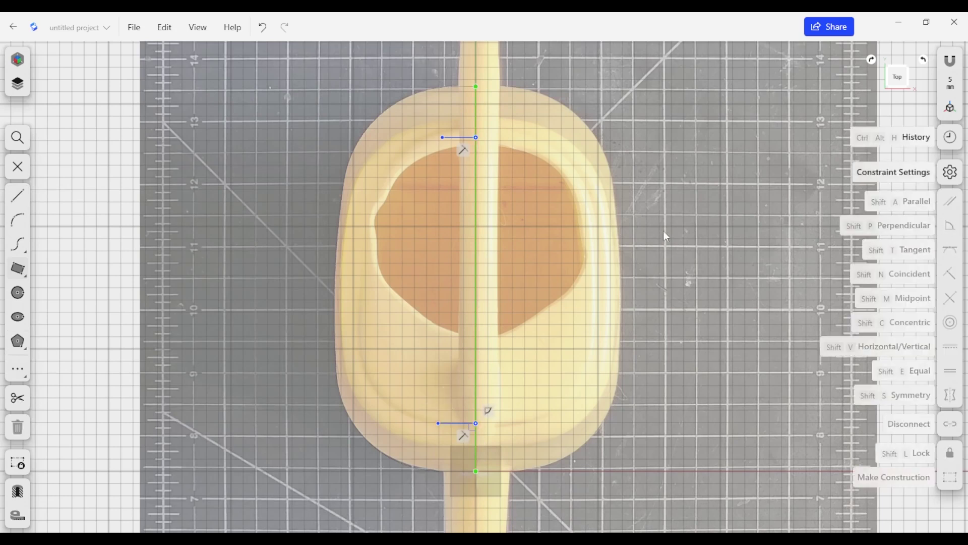
# Make the short handle-side line perpendicular to the projected center line
pyautogui.click(460, 138)
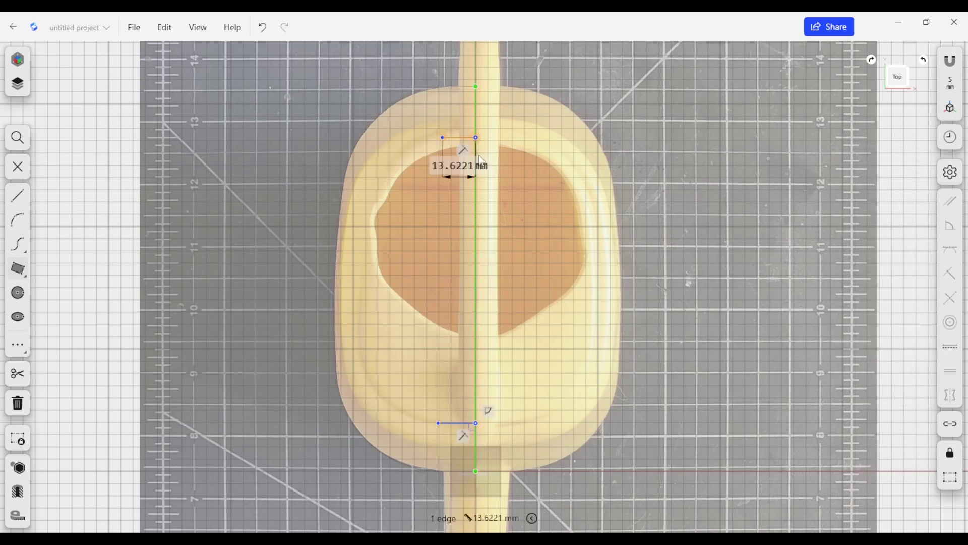
pyautogui.keyDown('shift'); pyautogui.click(477, 160); pyautogui.keyUp('shift')
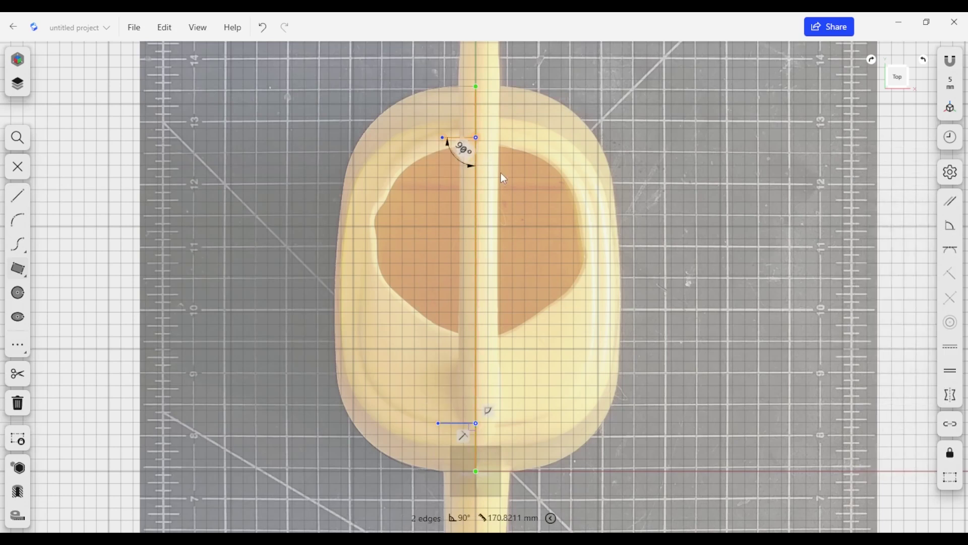
pyautogui.click(949, 227)
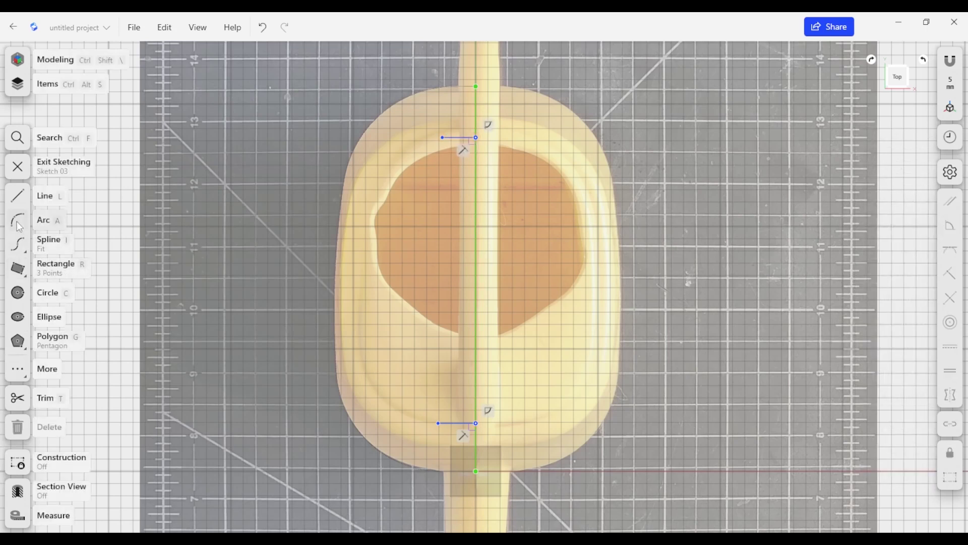
# Draw a corner arc of about 29.5 mm radius from the handle-side line, continued by a side arc of about 147.3 mm radius along the rim
pyautogui.press('a')
pyautogui.click(443, 137)
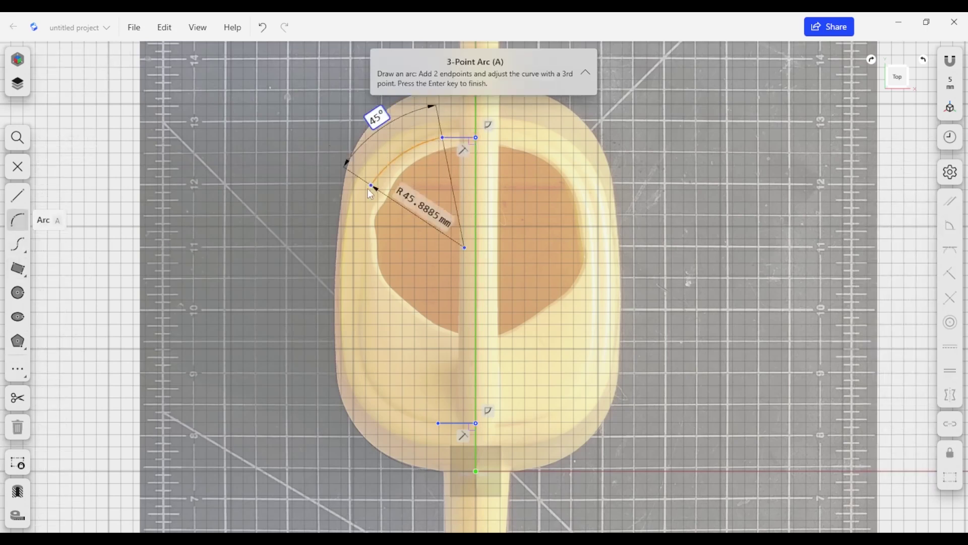
pyautogui.click(373, 190)
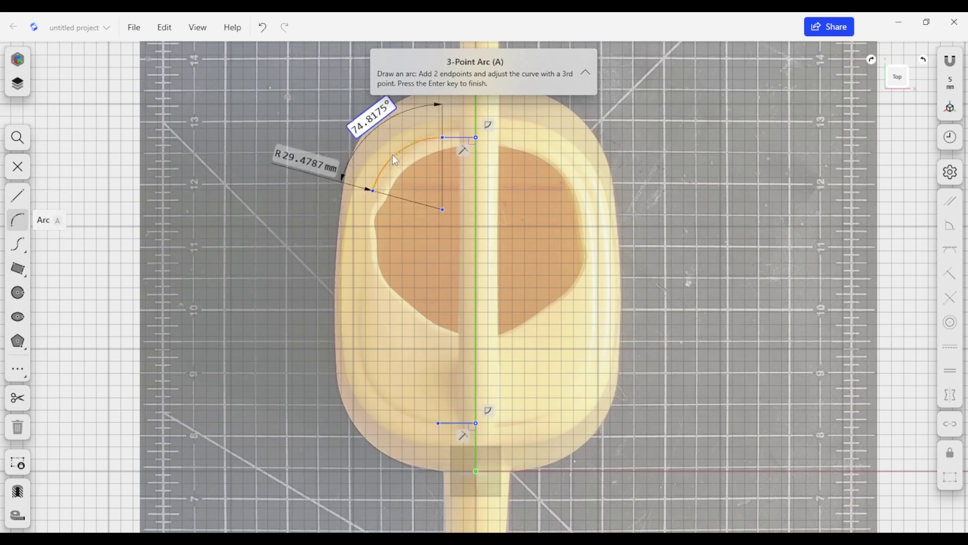
pyautogui.click(393, 156)
pyautogui.click(374, 192)
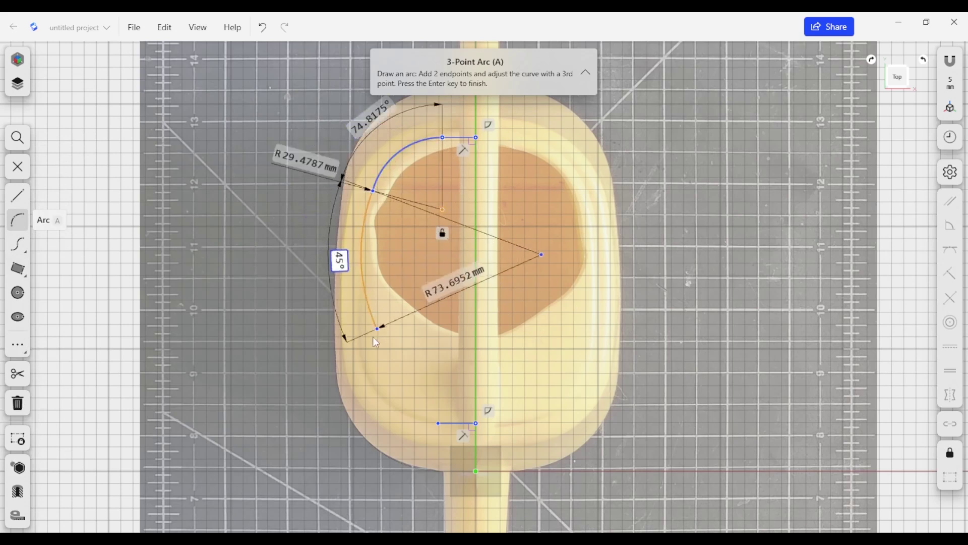
pyautogui.click(366, 351)
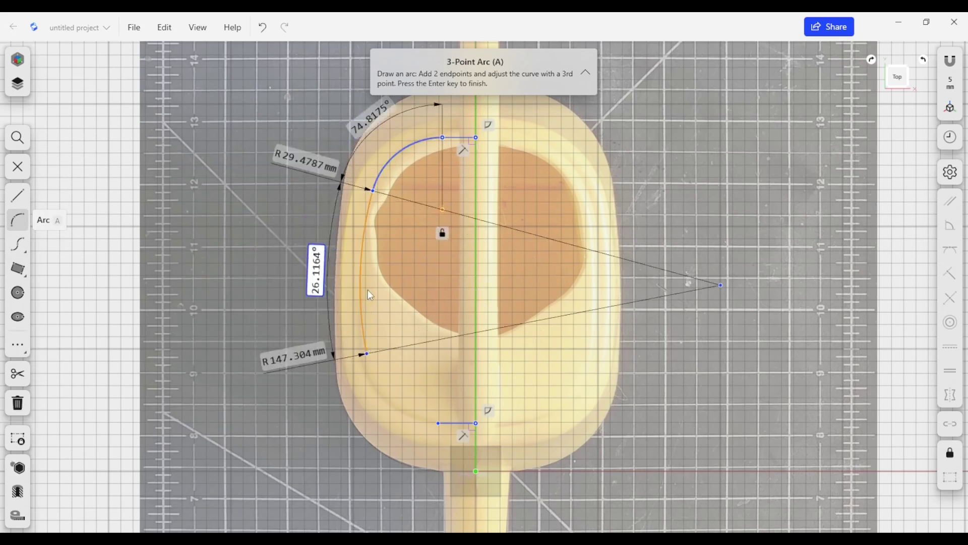
pyautogui.click(368, 290)
# Close the rim's half outline with a corner arc of about 35.7 mm radius from the side arc to the spout-side line
pyautogui.click(368, 354)
pyautogui.click(438, 423)
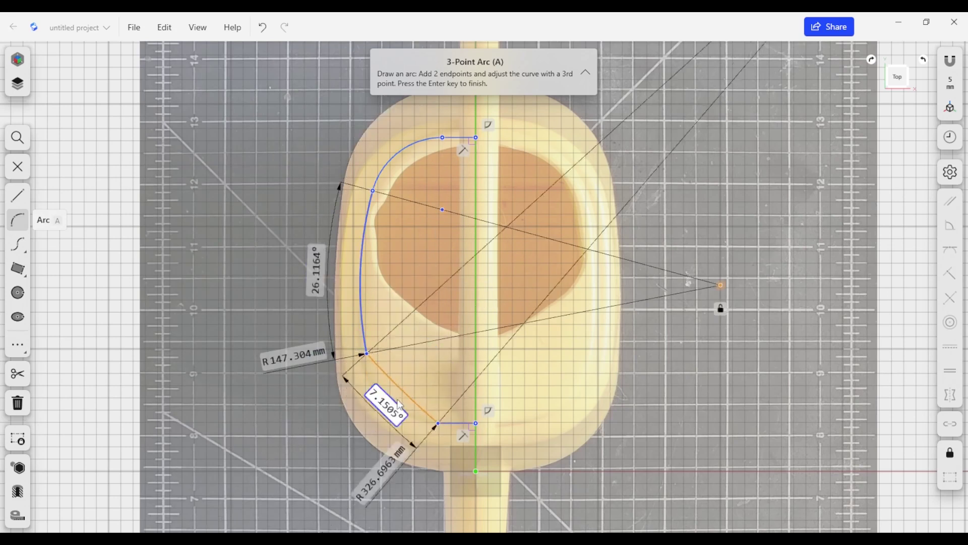
pyautogui.click(392, 401)
pyautogui.press('Return')
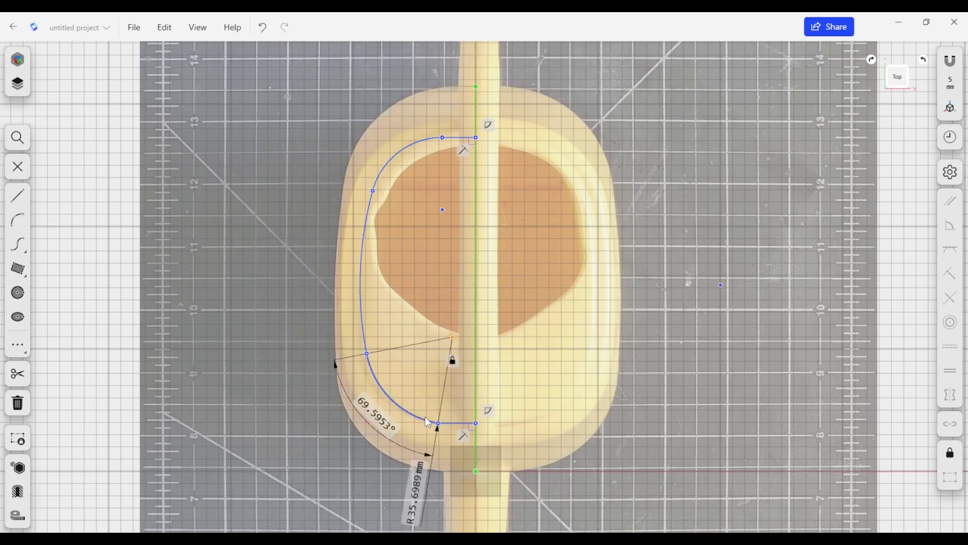
# Make the spout-side corner arc tangent to the short spout-side line and to the long side arc
pyautogui.click(424, 417)
pyautogui.click(459, 423)
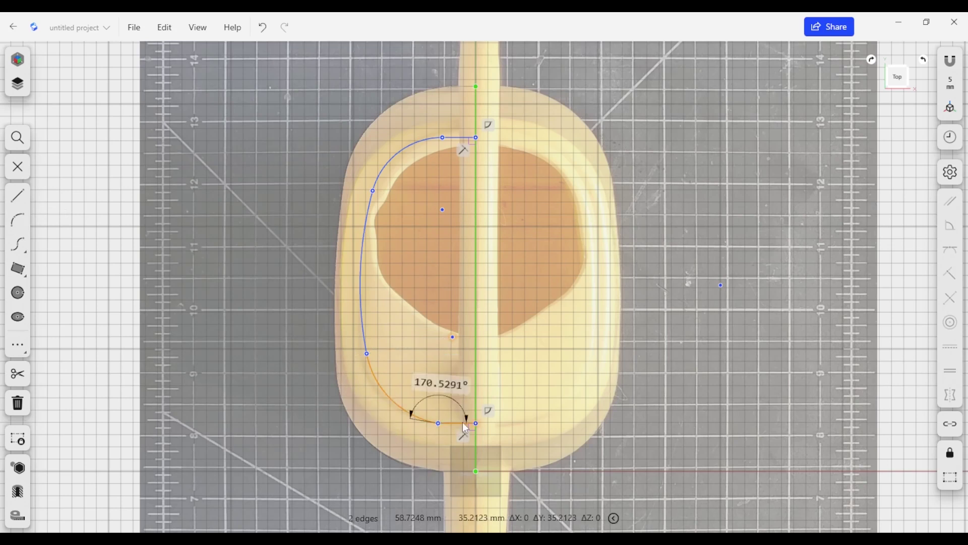
pyautogui.hotkey('shift', 't')
pyautogui.click(370, 364)
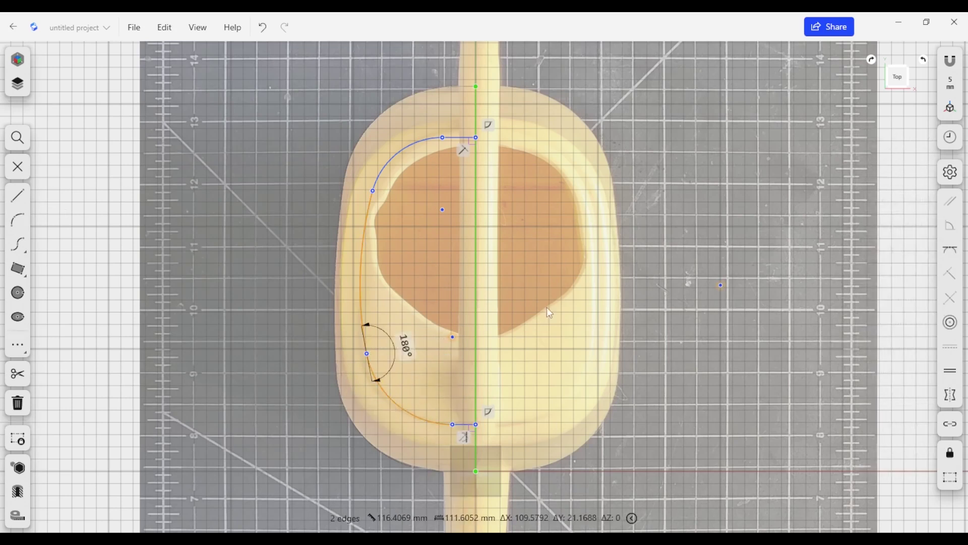
pyautogui.click(949, 251)
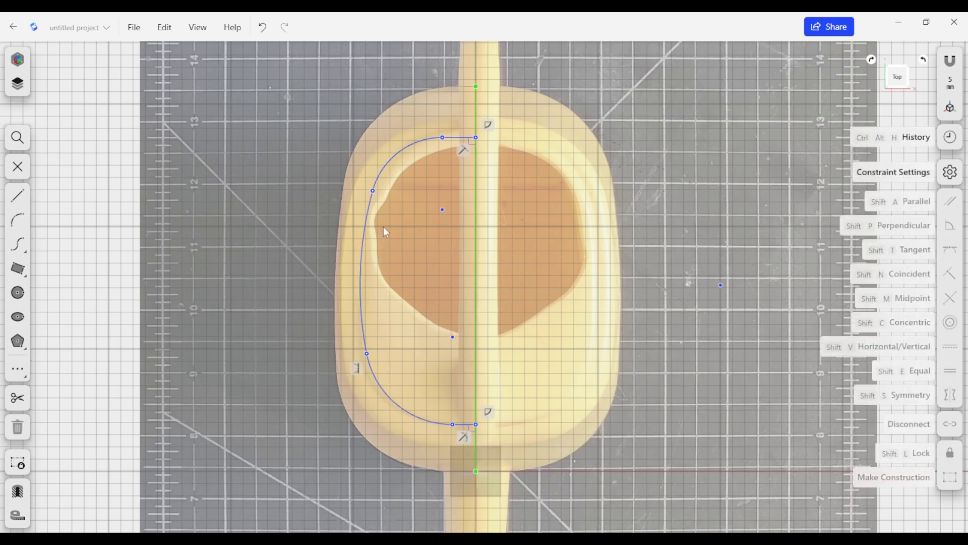
# Make the handle-side corner arc tangent to the long side arc and to the short handle-side line
pyautogui.click(376, 187)
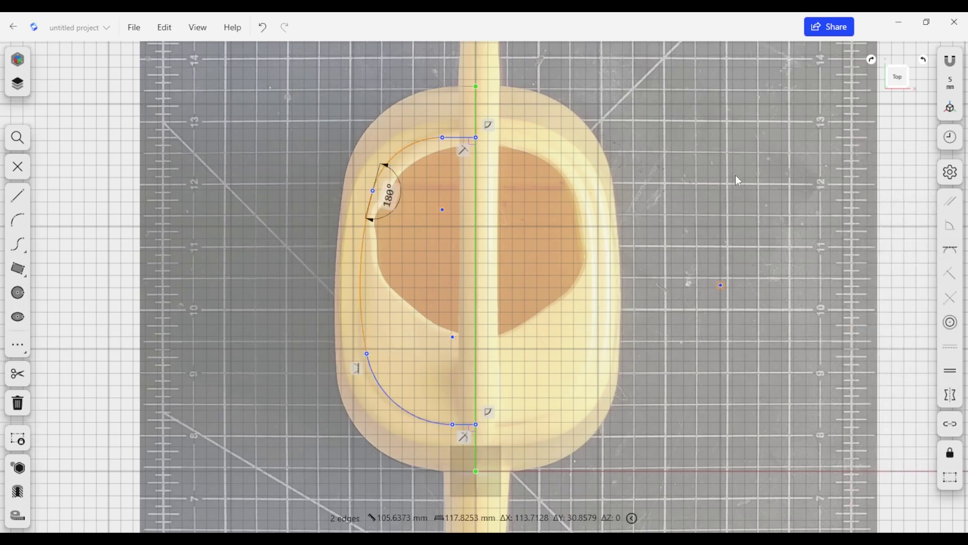
pyautogui.click(950, 251)
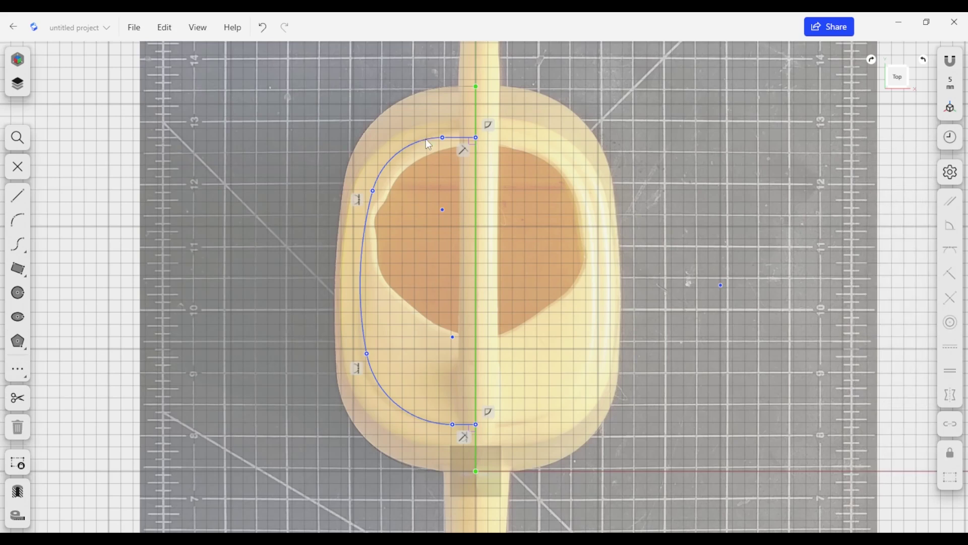
pyautogui.click(426, 139)
pyautogui.click(454, 137)
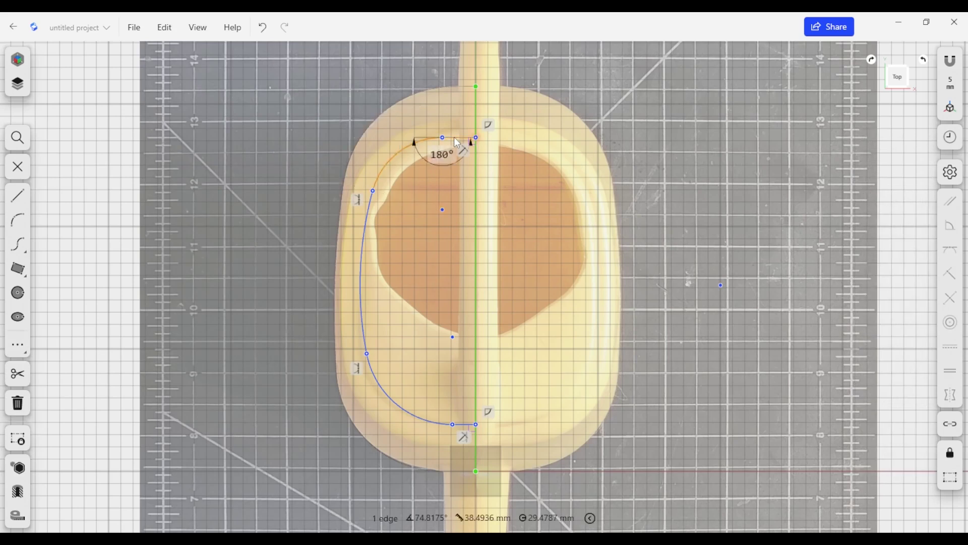
pyautogui.click(950, 250)
pyautogui.scroll(-3, 526, 244)
pyautogui.moveTo(518, 265)
pyautogui.mouseDown(button='right')
pyautogui.moveTo(556, 222)
pyautogui.moveTo(590, 218)
pyautogui.moveTo(626, 281)
pyautogui.moveTo(653, 211)
pyautogui.mouseUp(button='right')
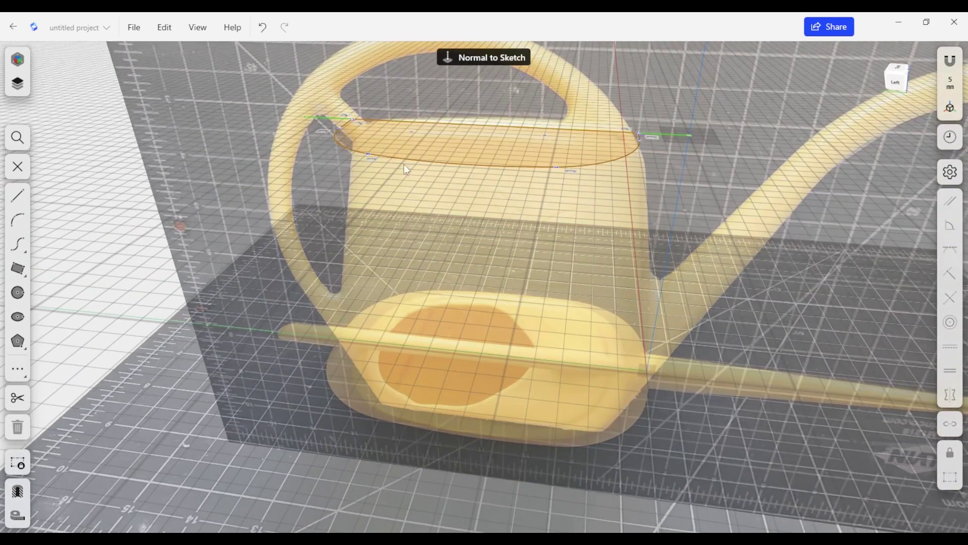
pyautogui.moveTo(431, 221); pyautogui.dragTo(485, 205, button='right')
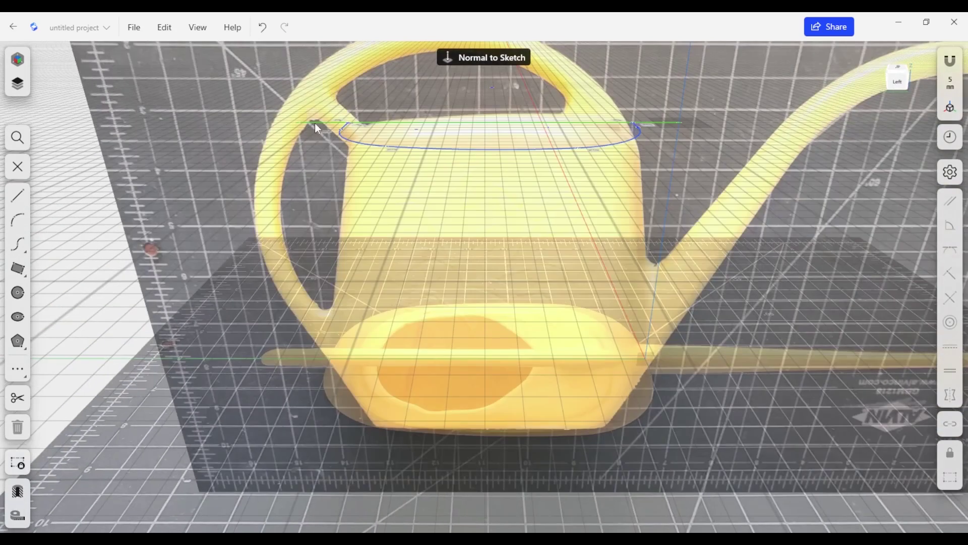
pyautogui.moveTo(401, 198); pyautogui.dragTo(413, 194, button='right')
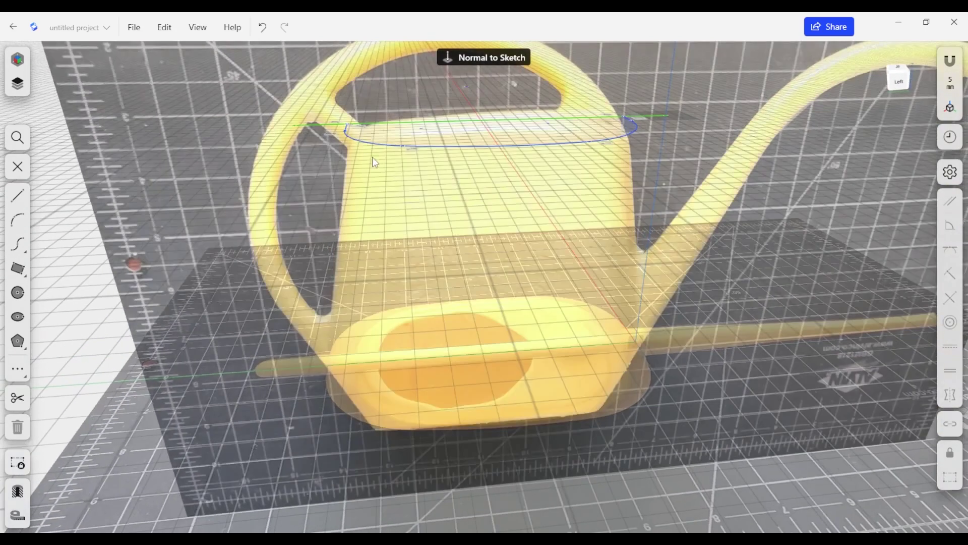
pyautogui.moveTo(690, 188)
pyautogui.mouseDown(button='right')
pyautogui.moveTo(542, 174)
pyautogui.moveTo(555, 229)
pyautogui.moveTo(540, 212)
pyautogui.moveTo(508, 301)
pyautogui.moveTo(507, 273)
pyautogui.moveTo(592, 236)
pyautogui.mouseUp(button='right')
pyautogui.click(592, 235)
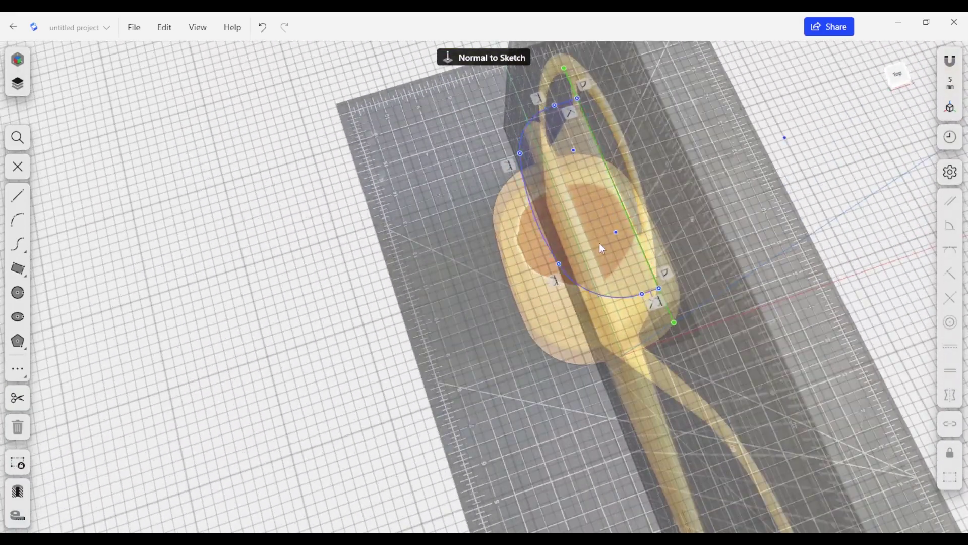
pyautogui.press('e')
pyautogui.moveTo(539, 326); pyautogui.dragTo(534, 260, button='right')
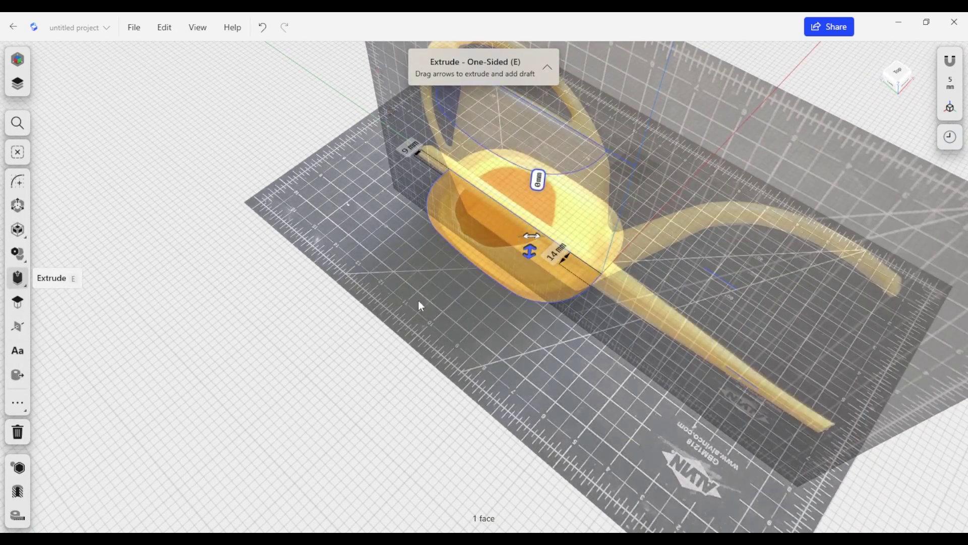
pyautogui.click(317, 303)
# Create a construction plane offset about 43.7 mm below the XY plane, near the bottom of the watering can
pyautogui.moveTo(353, 361); pyautogui.dragTo(522, 359, button='right')
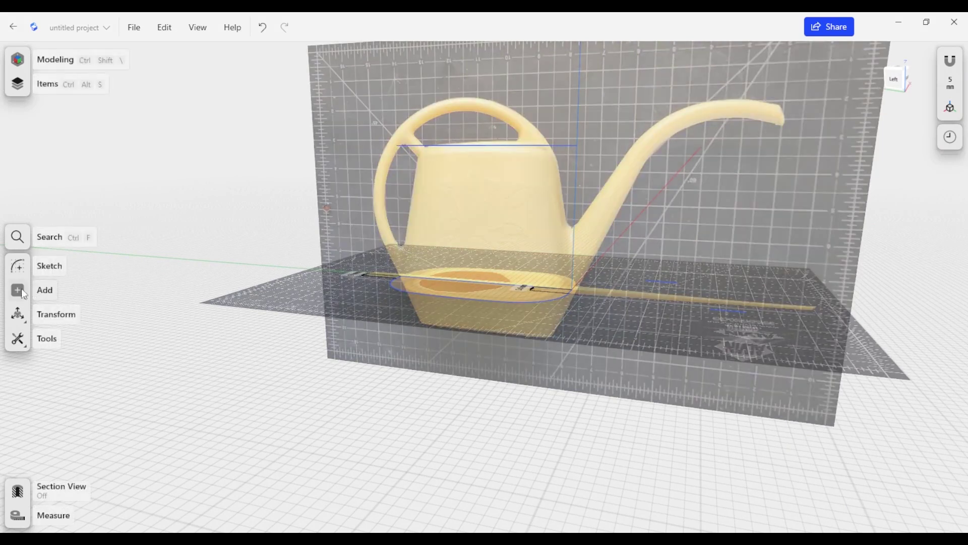
pyautogui.click(21, 290)
pyautogui.click(81, 313)
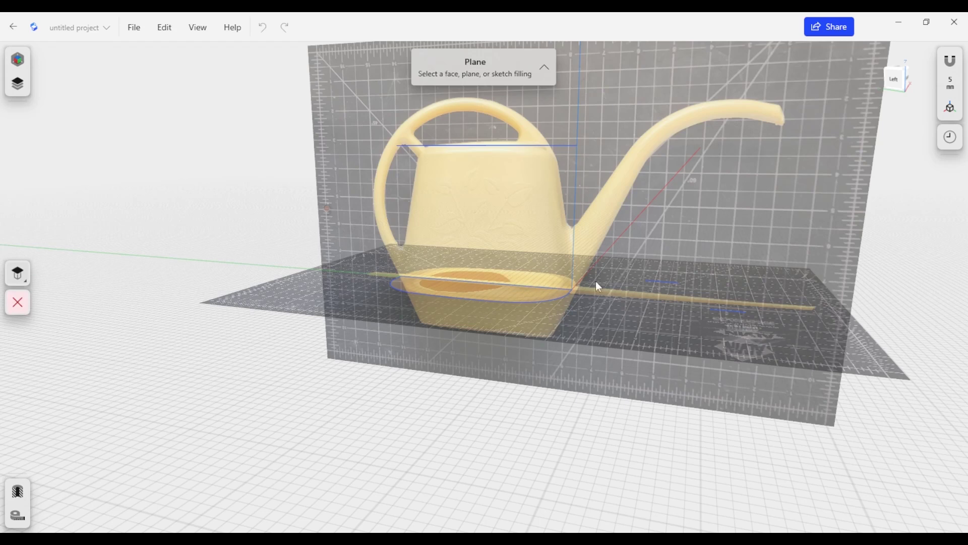
pyautogui.click(591, 296)
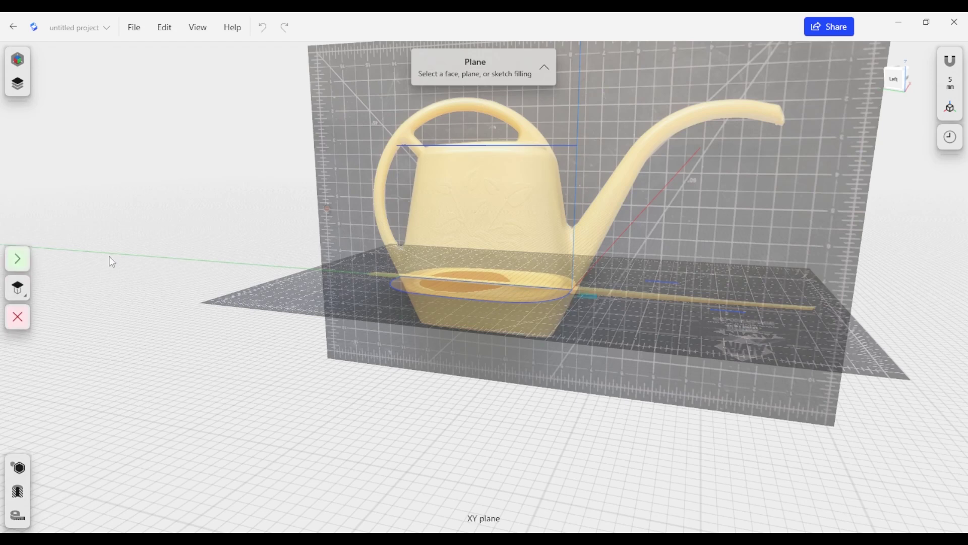
pyautogui.moveTo(574, 289); pyautogui.dragTo(576, 343)
pyautogui.moveTo(577, 344)
pyautogui.mouseDown(button='right')
pyautogui.moveTo(650, 322)
pyautogui.moveTo(583, 349)
pyautogui.mouseUp(button='right')
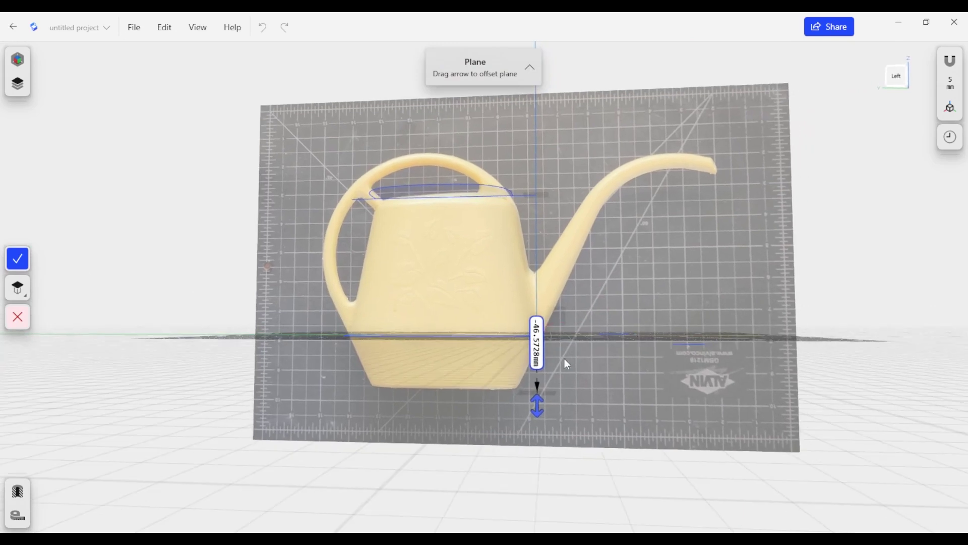
pyautogui.moveTo(536, 410); pyautogui.dragTo(538, 408)
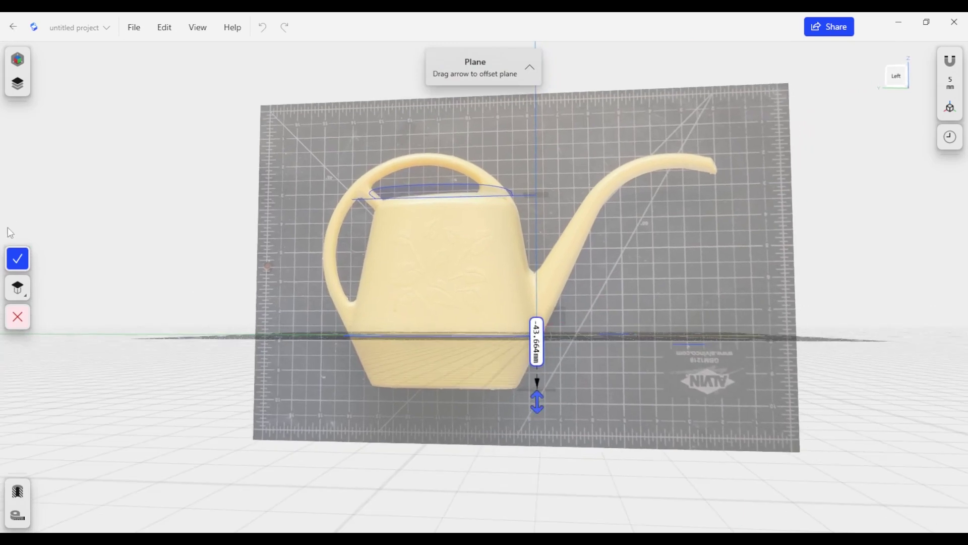
pyautogui.click(17, 259)
# Start a sketch on the new offset plane below the can
pyautogui.scroll(-3, 583, 328)
pyautogui.moveTo(583, 328); pyautogui.dragTo(558, 349, button='right')
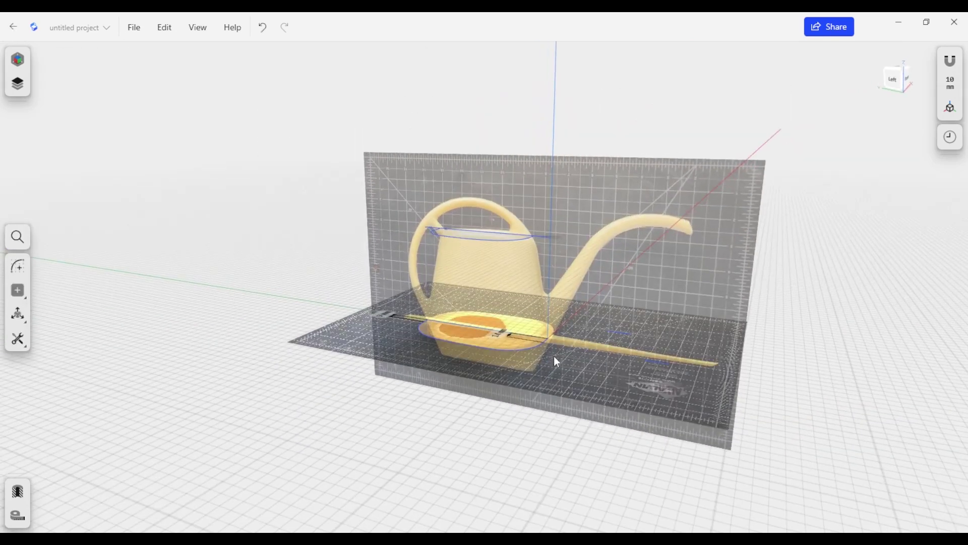
pyautogui.scroll(5, 530, 385)
pyautogui.click(17, 265)
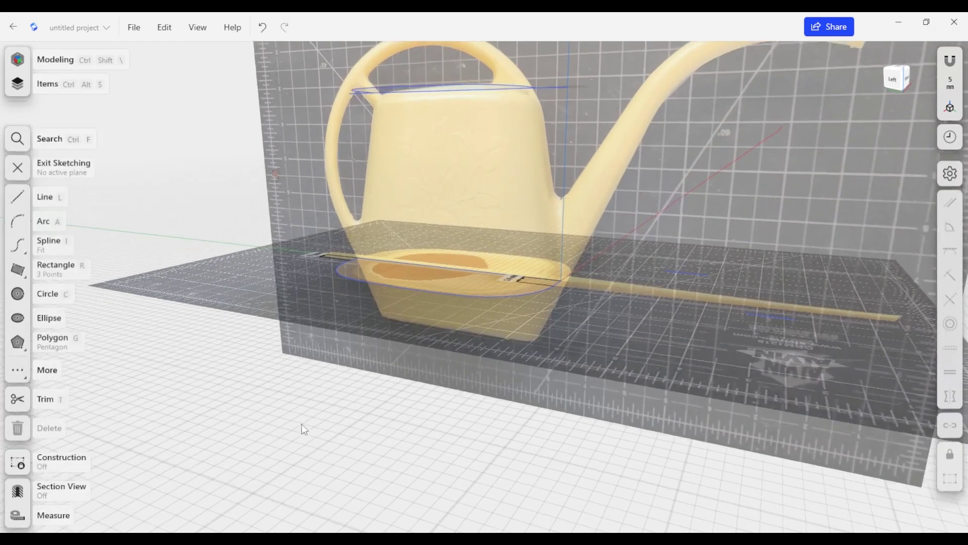
pyautogui.press('l')
pyautogui.scroll(5, 553, 326)
pyautogui.scroll(-6, 513, 299)
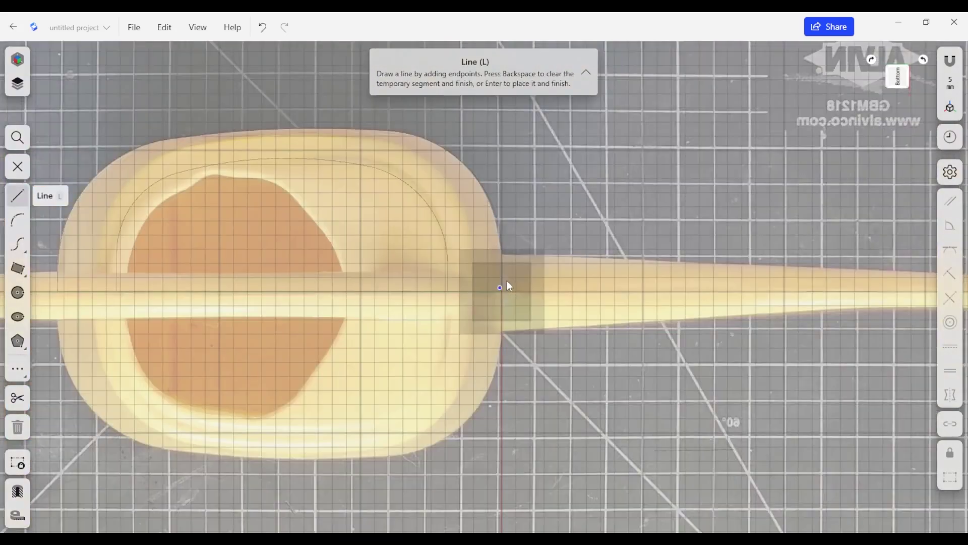
pyautogui.press('Escape')
# Project the upper rim's half outline with its center line onto the lower sketch plane and leave the sketch
pyautogui.press('p')
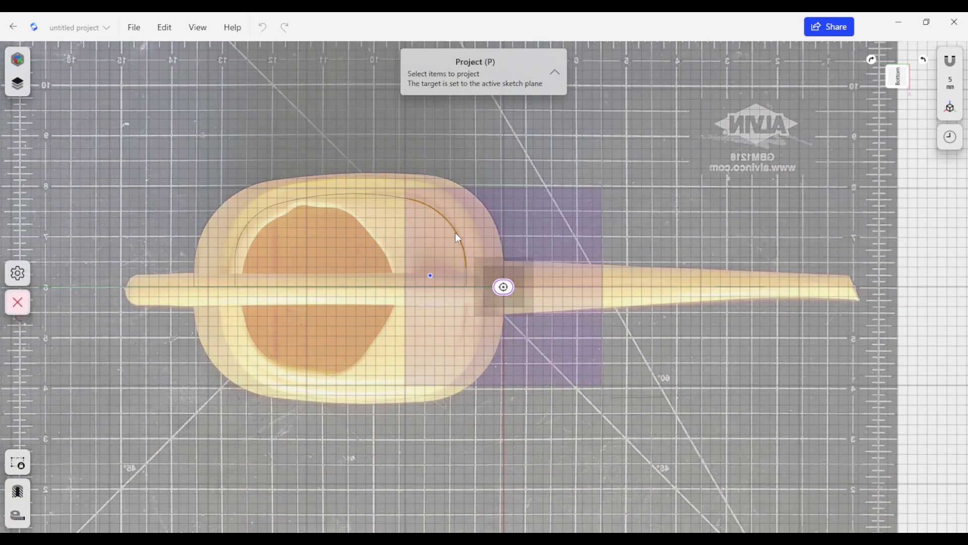
pyautogui.click(455, 231)
pyautogui.moveTo(398, 215); pyautogui.dragTo(240, 337, button='right')
pyautogui.scroll(-3, 240, 336)
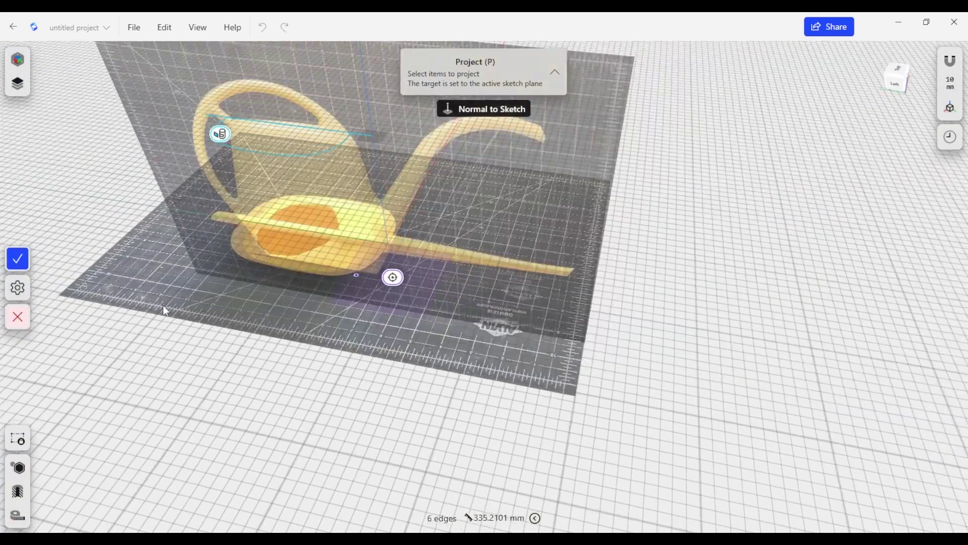
pyautogui.press('Return')
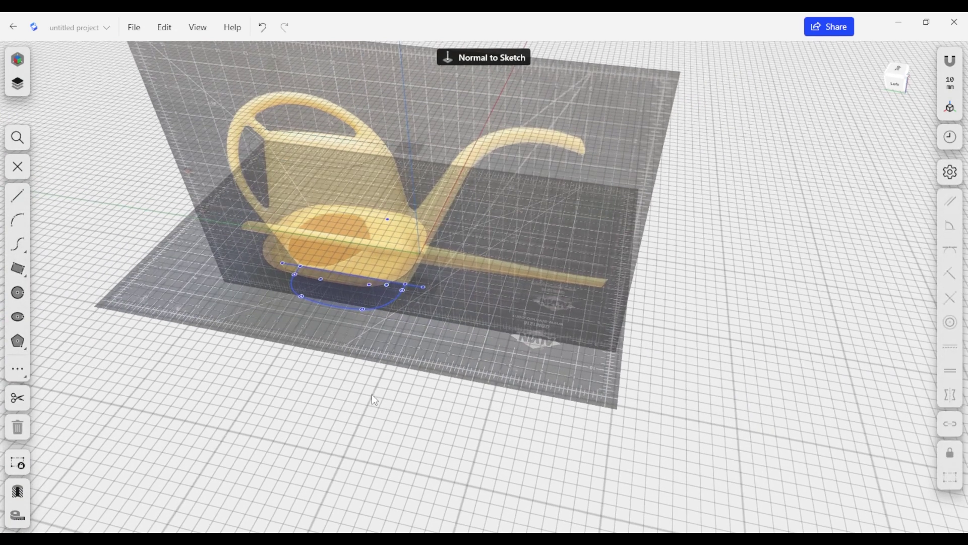
pyautogui.press('Escape')
# Lock the projected center line of the lower outline in place and exit the sketch
pyautogui.moveTo(385, 391); pyautogui.dragTo(365, 355, button='right')
pyautogui.scroll(5, 421, 385)
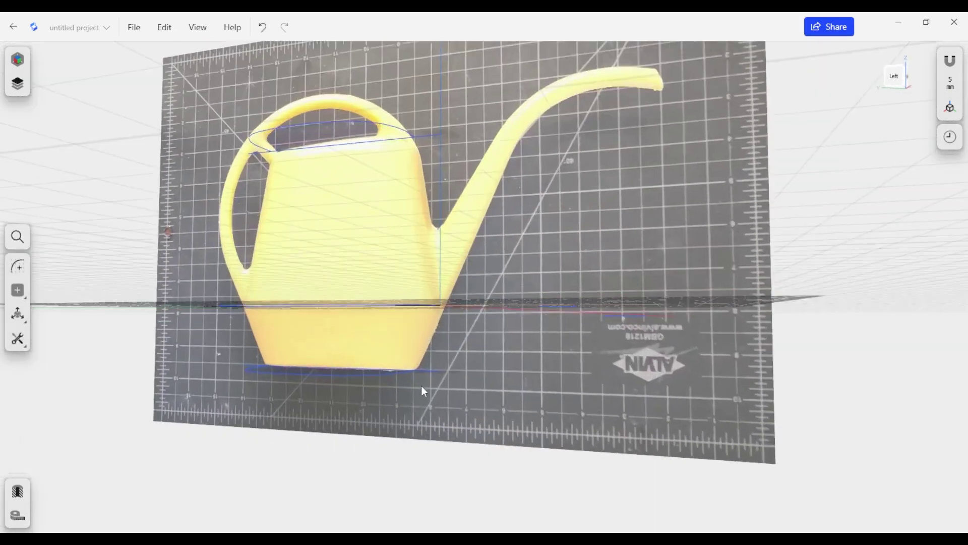
pyautogui.moveTo(422, 386); pyautogui.dragTo(432, 368, button='right')
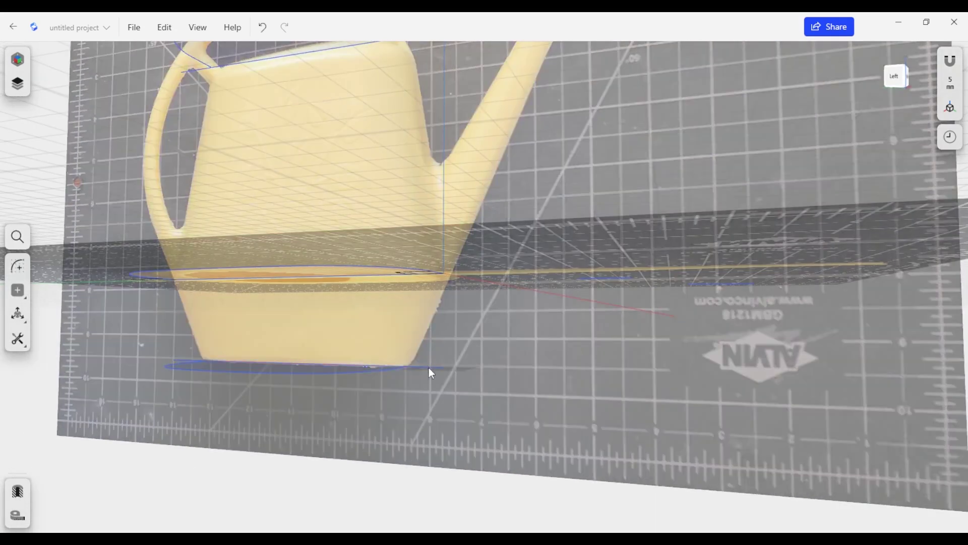
pyautogui.click(429, 368)
pyautogui.scroll(-4, 432, 372)
pyautogui.moveTo(600, 373)
pyautogui.mouseDown(button='right')
pyautogui.moveTo(621, 389)
pyautogui.moveTo(879, 452)
pyautogui.mouseUp(button='right')
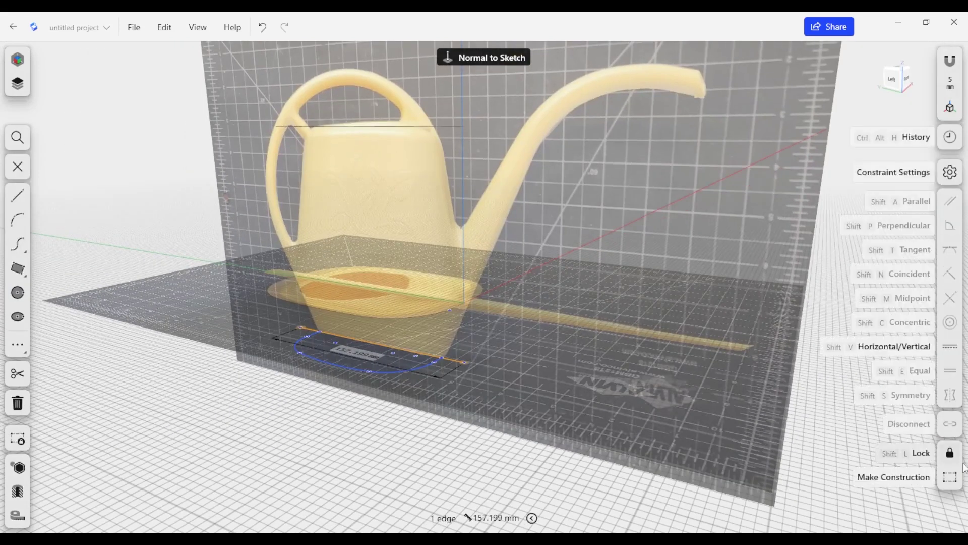
pyautogui.click(950, 452)
pyautogui.click(447, 462)
pyautogui.scroll(-2, 428, 404)
pyautogui.moveTo(325, 409); pyautogui.dragTo(423, 430, button='middle')
pyautogui.press('Escape')
pyautogui.moveTo(371, 425); pyautogui.dragTo(379, 432, button='right')
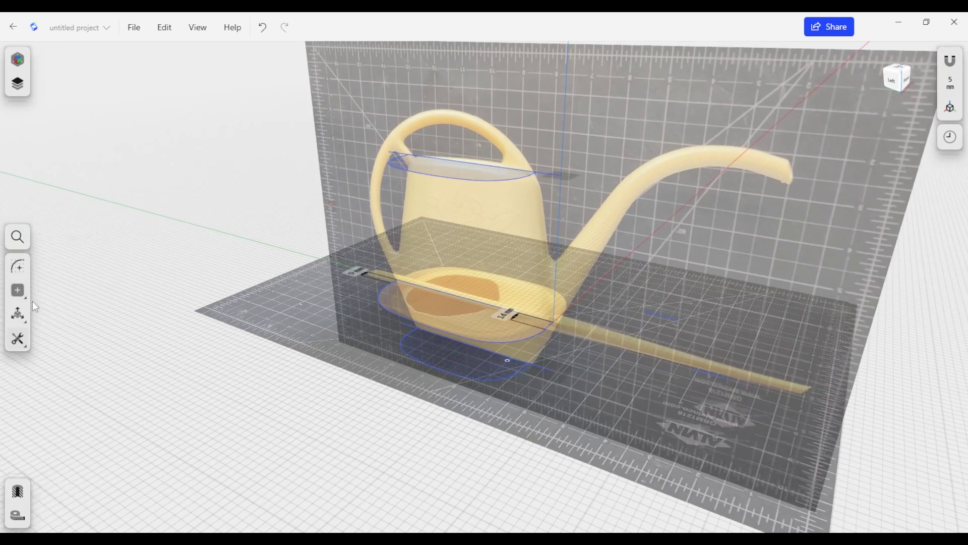
# Try to loft the top, middle and bottom half outlines together into one body, and undo the loft
pyautogui.click(486, 174)
pyautogui.click(484, 327)
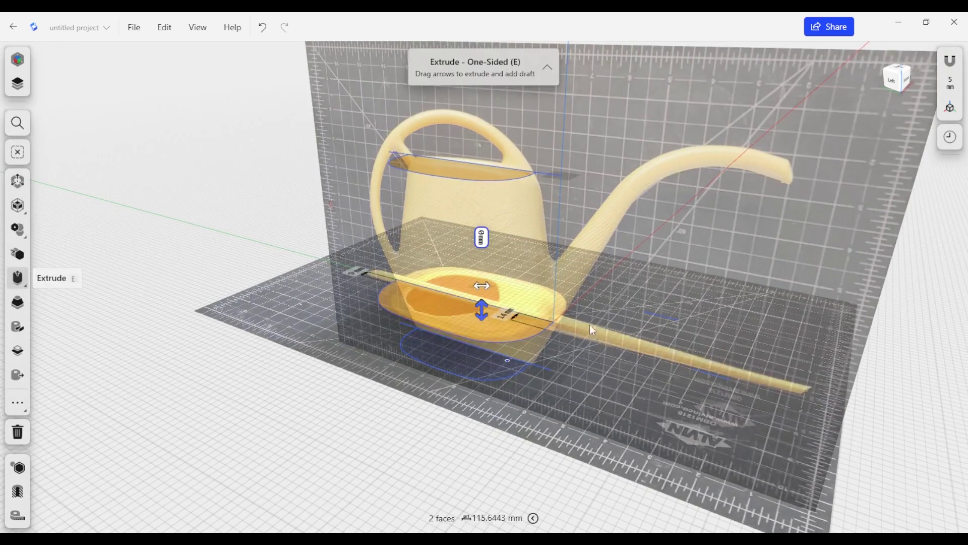
pyautogui.moveTo(533, 369); pyautogui.dragTo(386, 395, button='right')
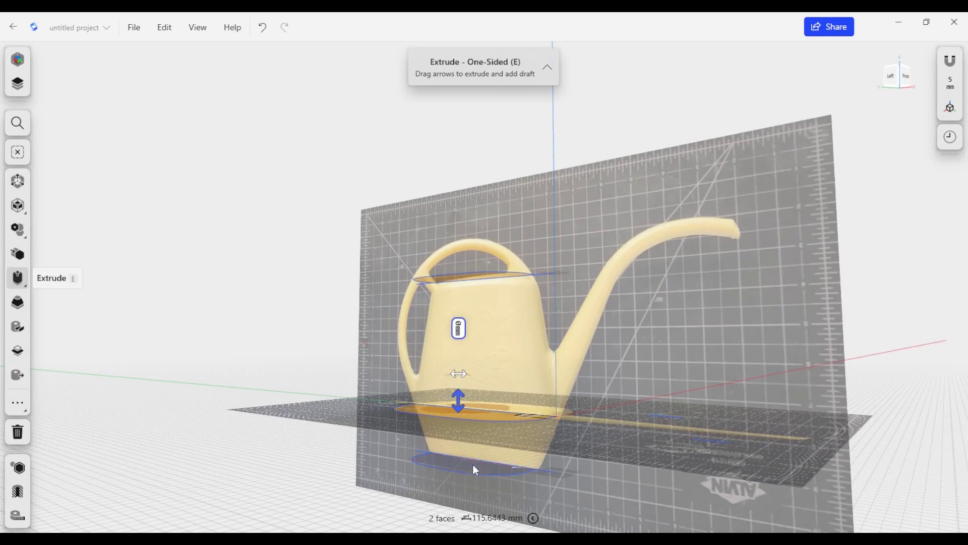
pyautogui.click(473, 464)
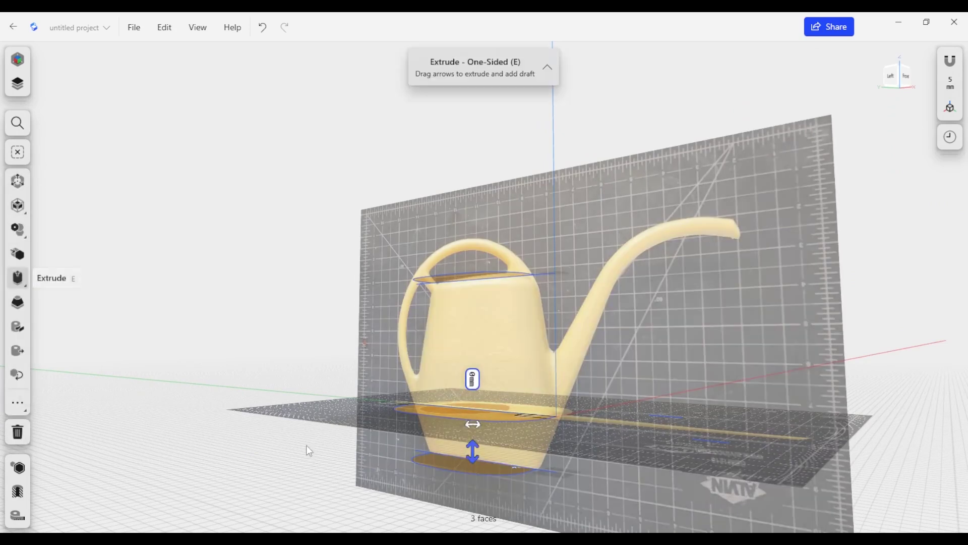
pyautogui.click(27, 301)
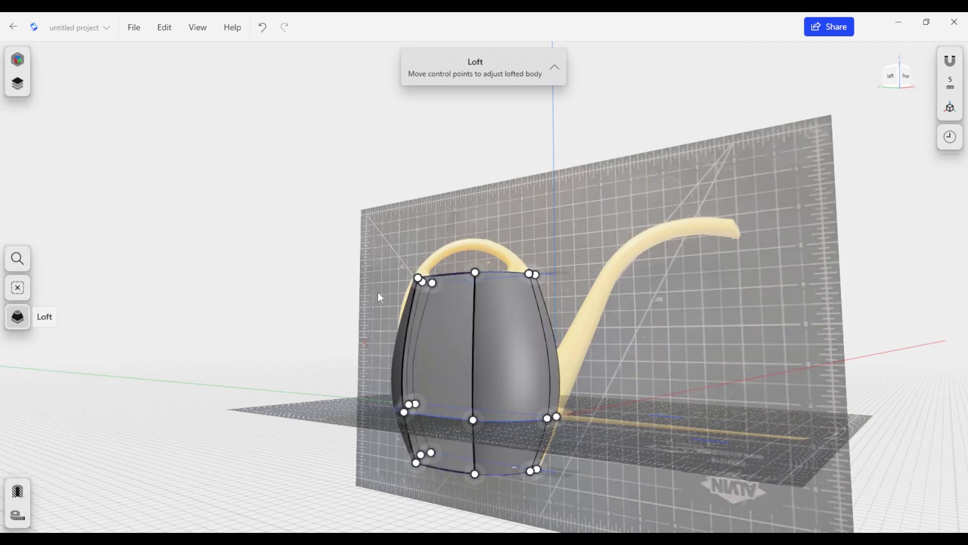
pyautogui.moveTo(468, 490); pyautogui.dragTo(471, 514, button='right')
pyautogui.hotkey('ctrl', 'z')
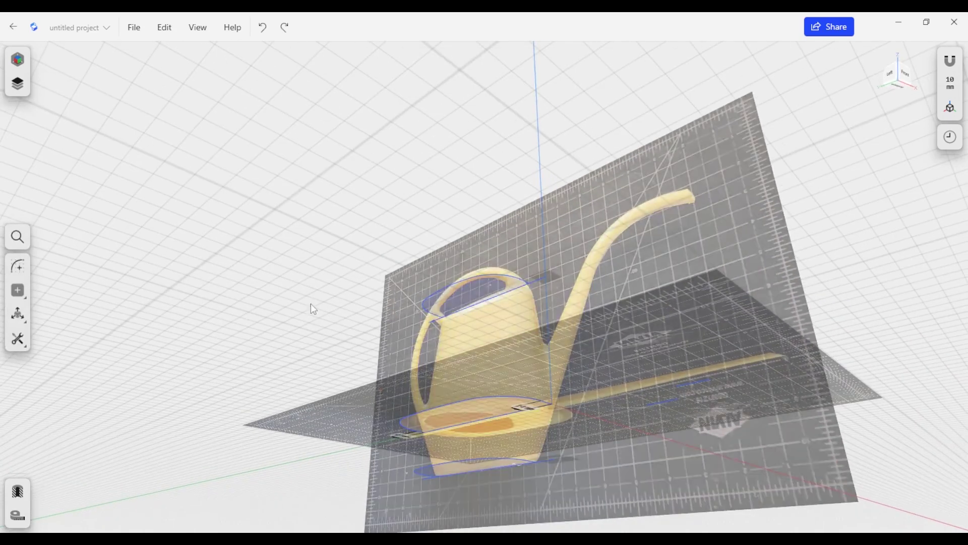
# Loft between the top rim's half outline and the middle half outline to form the can's upper body
pyautogui.moveTo(310, 304); pyautogui.dragTo(340, 369, button='right')
pyautogui.click(397, 301)
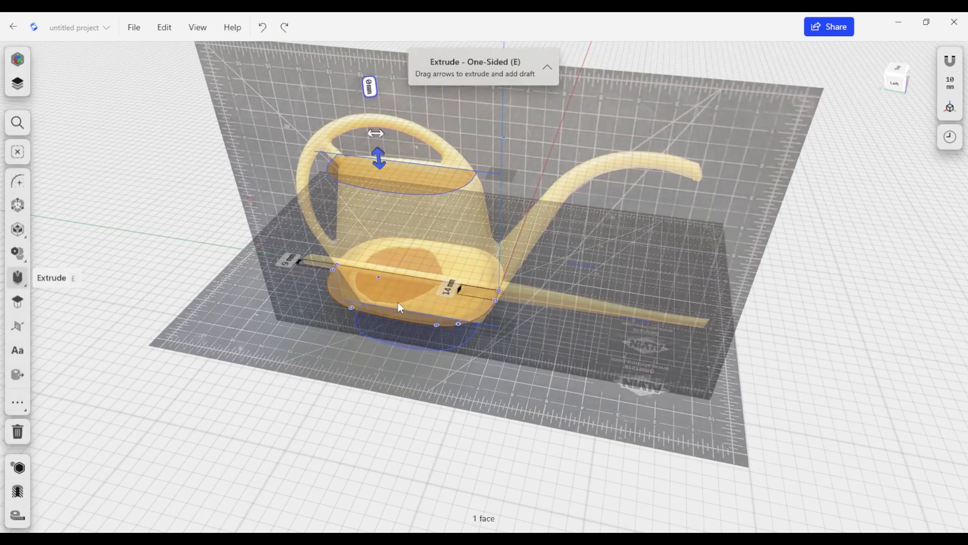
pyautogui.keyDown('shift'); pyautogui.click(404, 172); pyautogui.keyUp('shift')
pyautogui.click(18, 302)
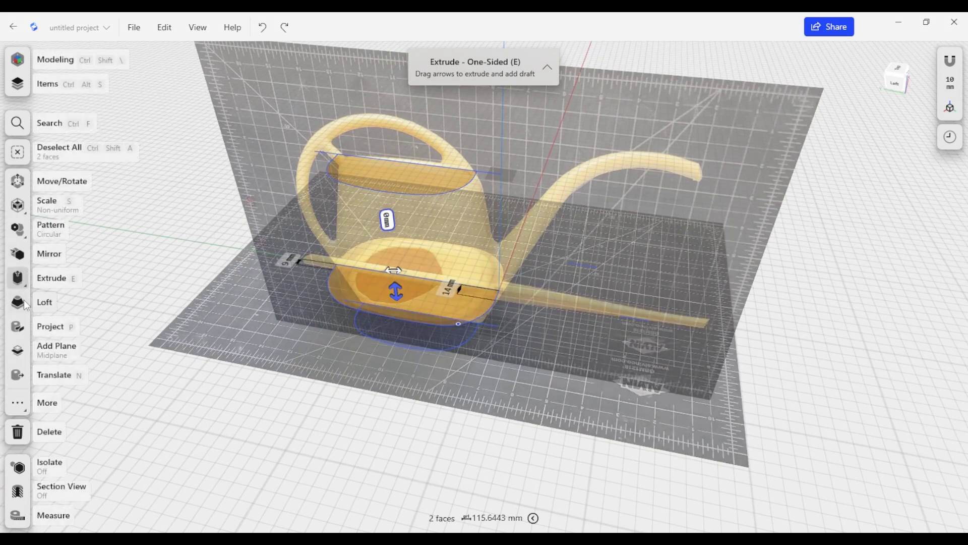
pyautogui.moveTo(302, 440); pyautogui.dragTo(289, 422, button='right')
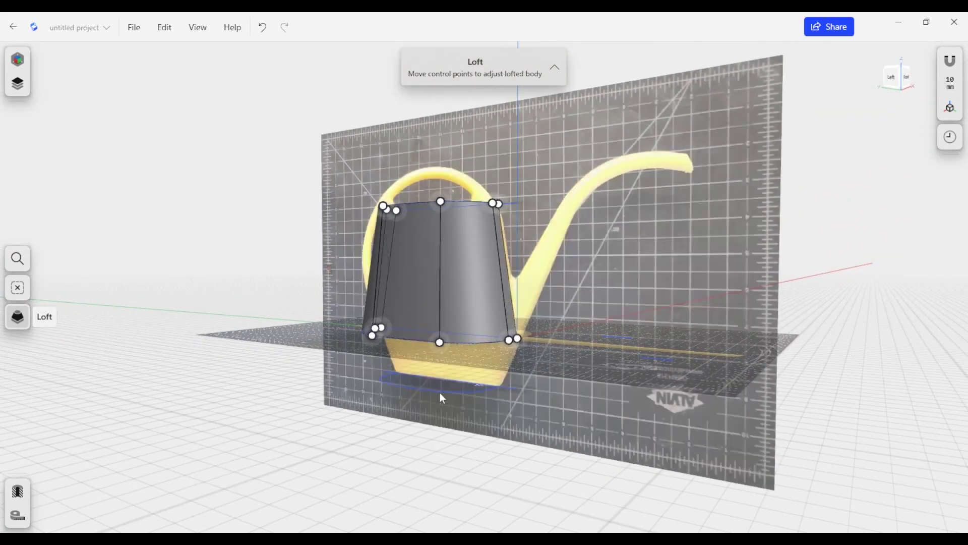
pyautogui.click(104, 253)
# Loft between the middle and bottom half outlines to form the can's tapered lower body
pyautogui.doubleClick(411, 381)
pyautogui.moveTo(409, 398); pyautogui.dragTo(411, 365, button='right')
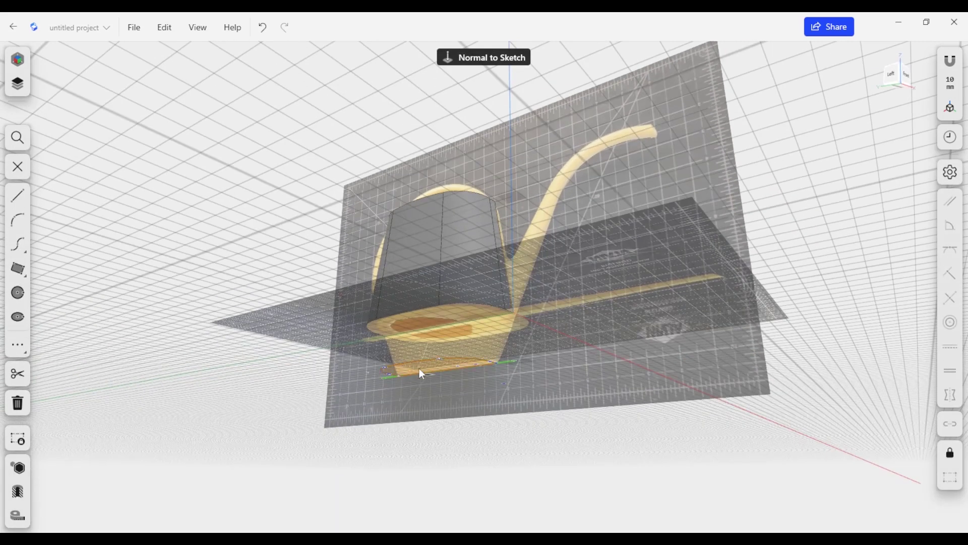
pyautogui.press('e')
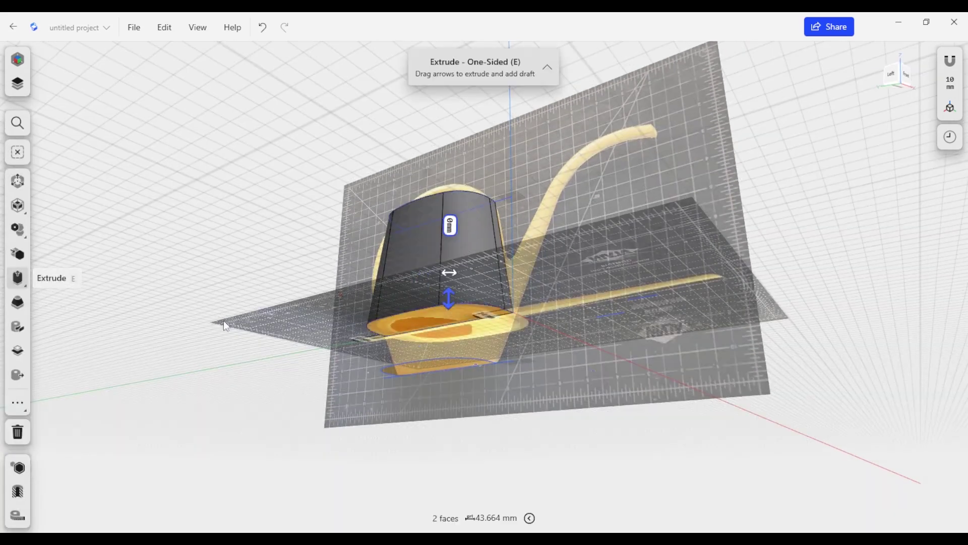
pyautogui.click(23, 299)
pyautogui.click(272, 226)
pyautogui.moveTo(271, 226); pyautogui.dragTo(312, 294, button='right')
pyautogui.moveTo(330, 425); pyautogui.dragTo(289, 408, button='middle')
pyautogui.moveTo(291, 412); pyautogui.dragTo(418, 325, button='right')
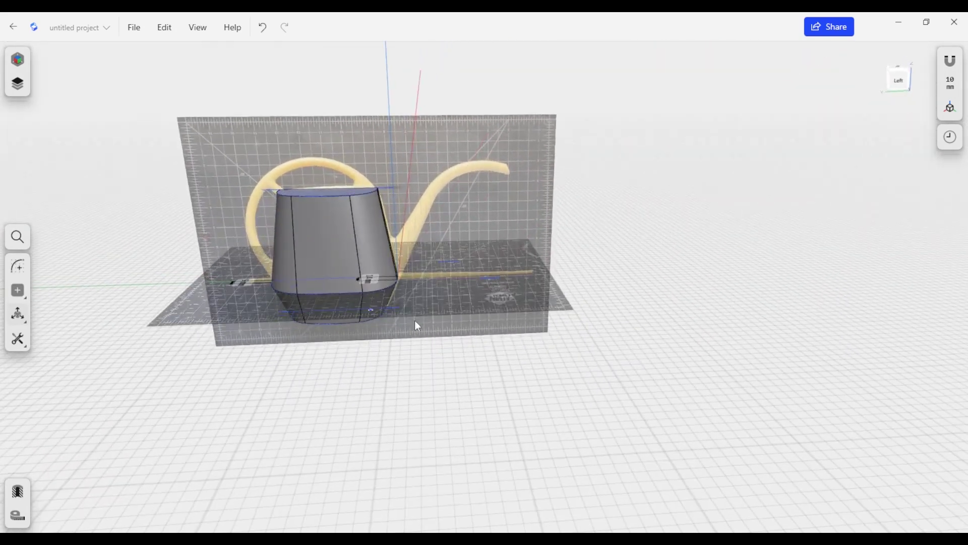
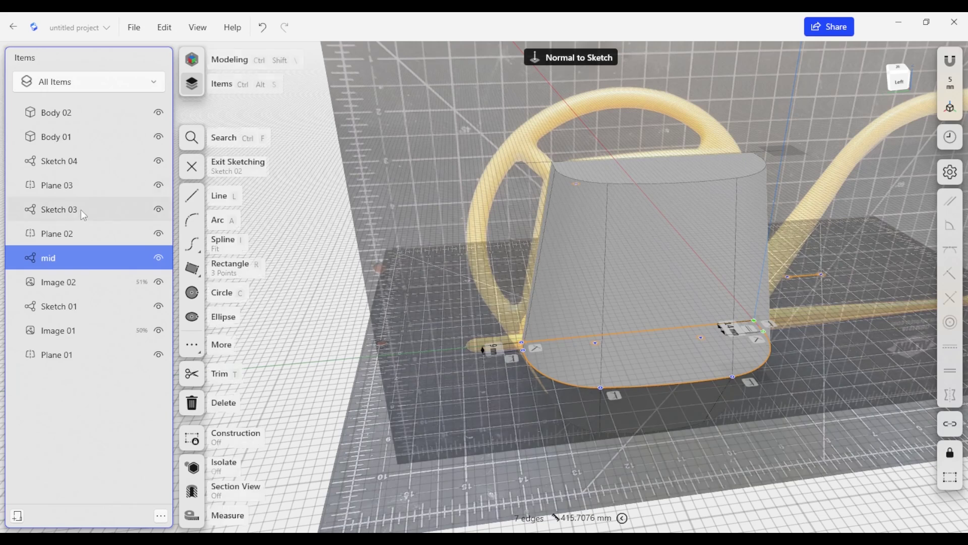
# Rename the rim outline's sketch (Sketch 03) as top
pyautogui.rightClick(47, 206)
pyautogui.click(82, 260)
pyautogui.write('top')
pyautogui.press('Return')
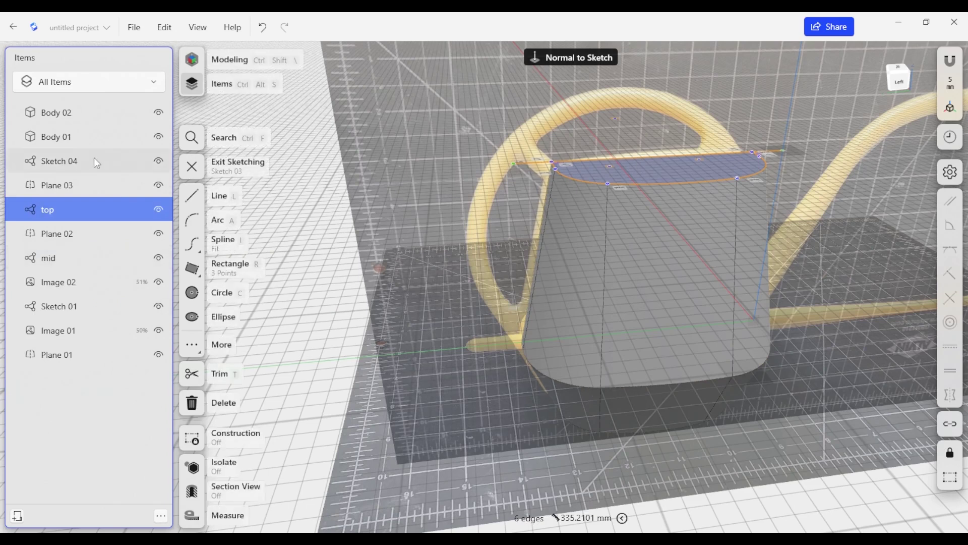
# Rename the bottom outline's sketch (Sketch 04) as bot
pyautogui.click(94, 159)
pyautogui.rightClick(59, 161)
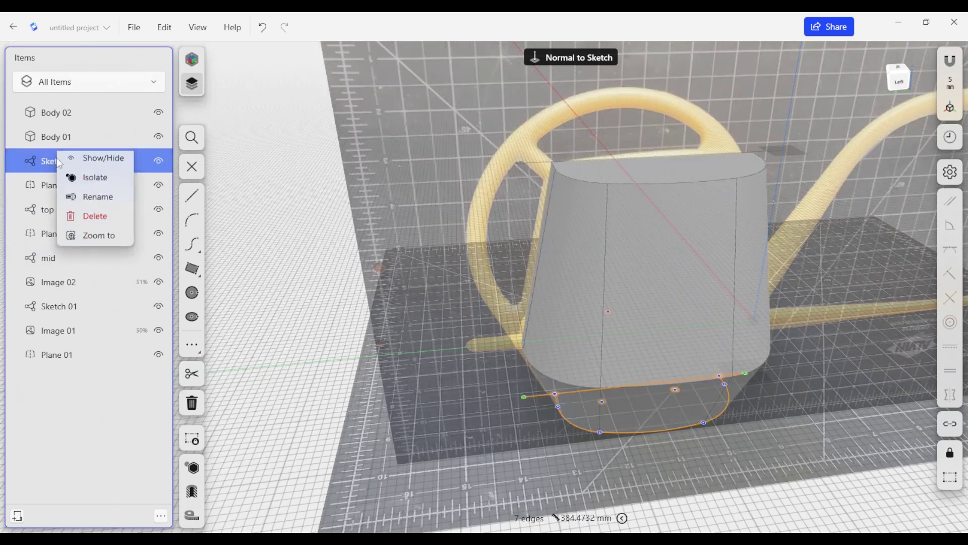
pyautogui.click(83, 201)
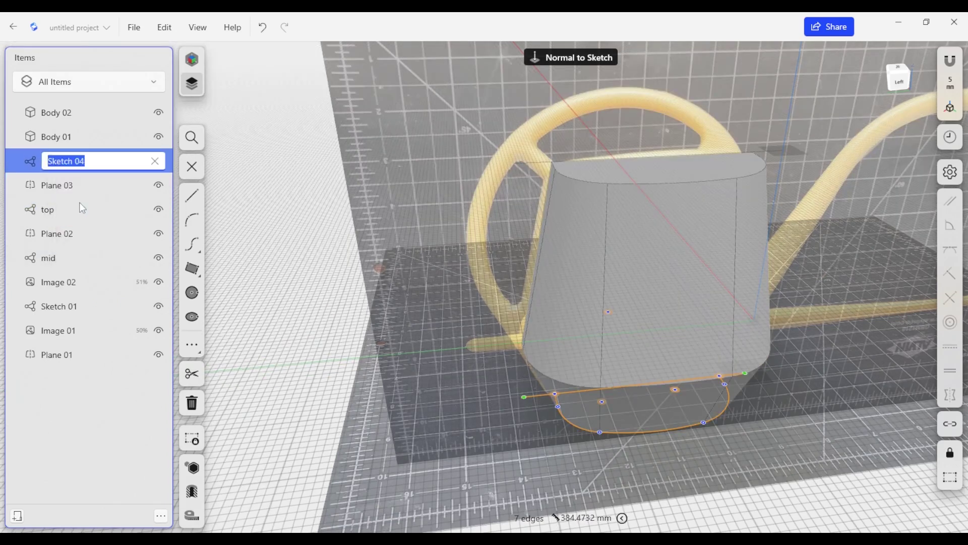
pyautogui.write('bot')
pyautogui.press('Return')
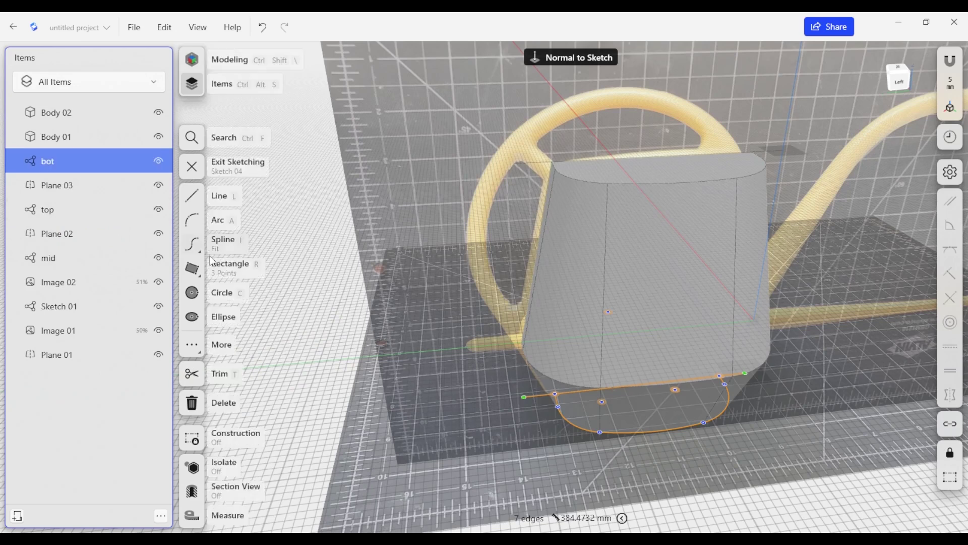
# Examine how the mid sketch's short 9 mm edge at the handle end lines up with the lofted body and reference image
pyautogui.click(71, 258)
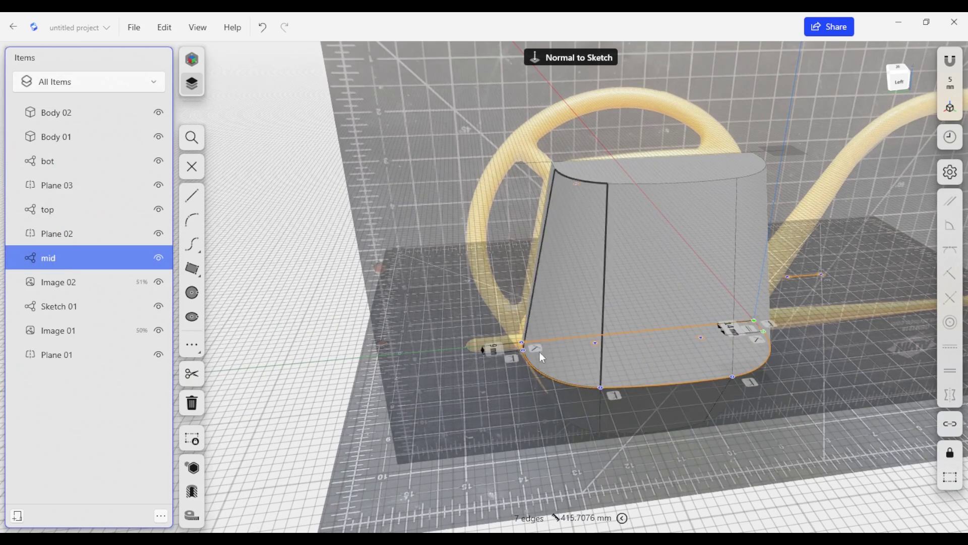
pyautogui.scroll(3, 519, 345)
pyautogui.scroll(3, 518, 345)
pyautogui.scroll(1, 534, 343)
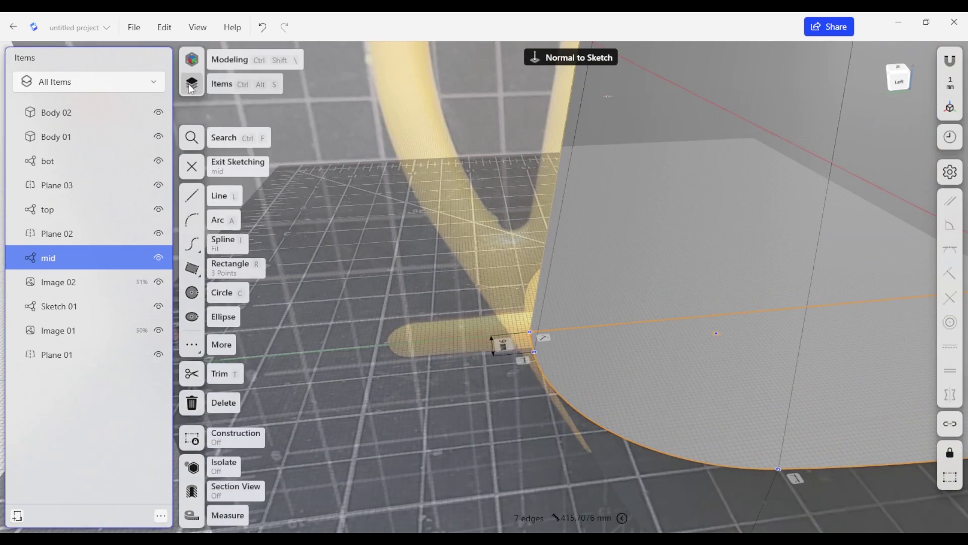
pyautogui.hotkey('ctrl', 'alt', 's')
pyautogui.click(442, 340)
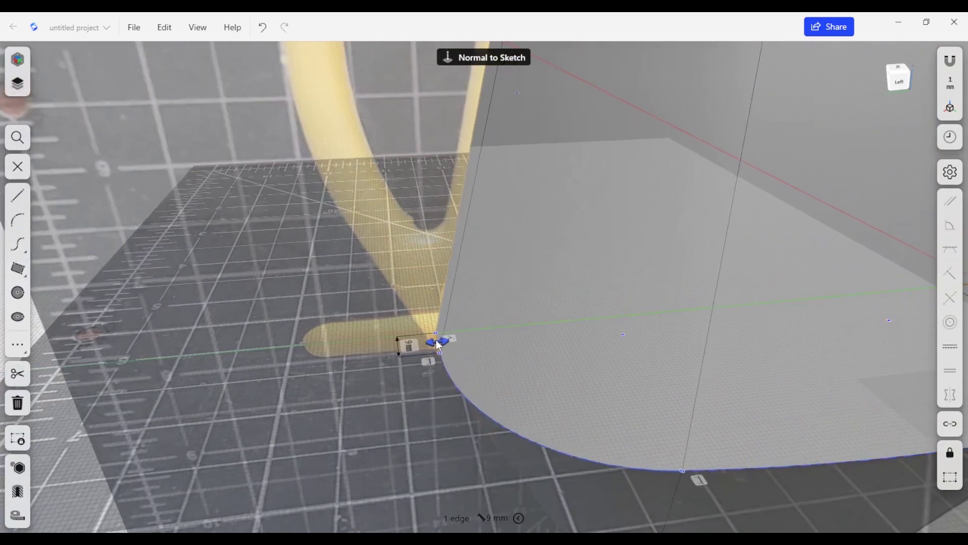
pyautogui.moveTo(442, 345)
pyautogui.mouseDown(button='right')
pyautogui.moveTo(525, 350)
pyautogui.moveTo(529, 342)
pyautogui.moveTo(522, 362)
pyautogui.moveTo(422, 368)
pyautogui.mouseUp(button='right')
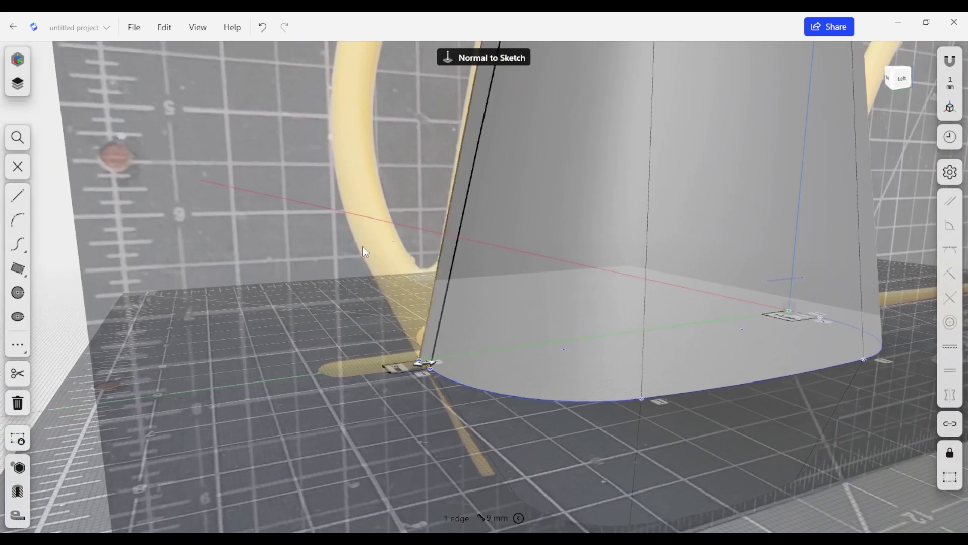
pyautogui.scroll(-5, 530, 323)
pyautogui.moveTo(529, 349); pyautogui.dragTo(512, 135, button='right')
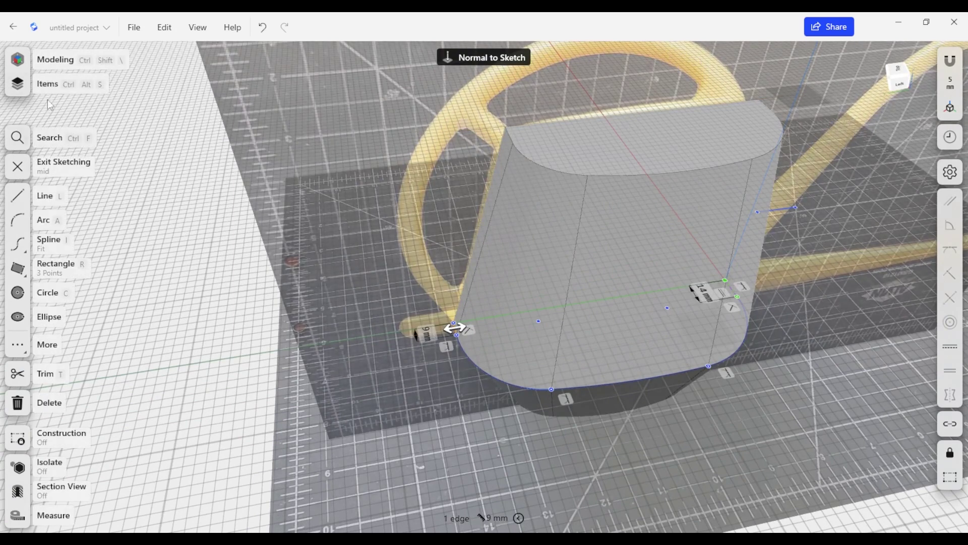
# Move the short end edge of the top sketch on the handle side slightly outward to match the reference image
pyautogui.click(19, 85)
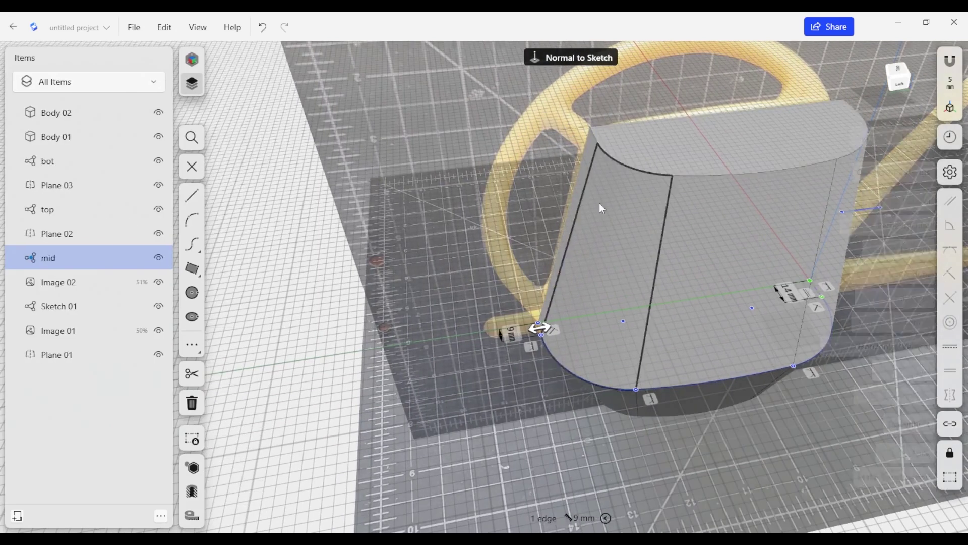
pyautogui.click(39, 212)
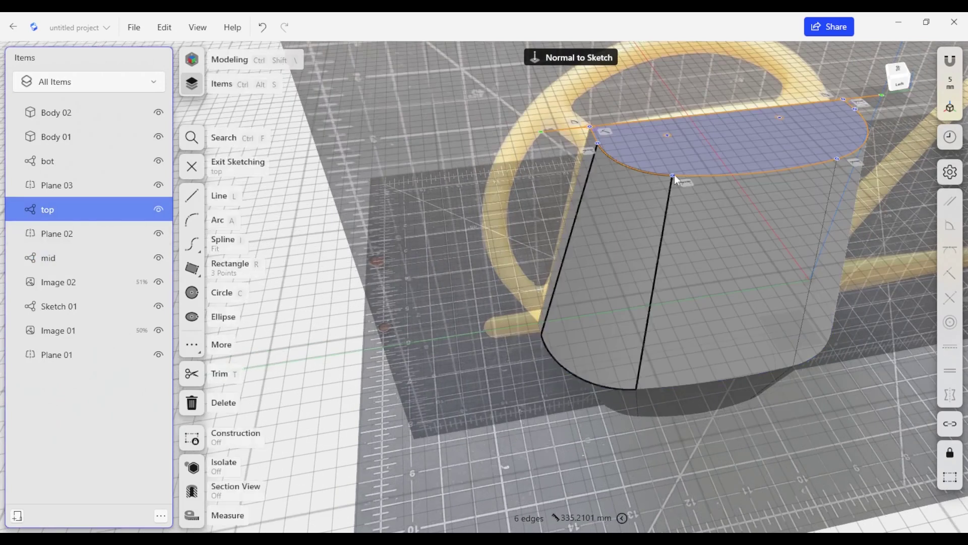
pyautogui.click(593, 133)
pyautogui.moveTo(588, 132); pyautogui.dragTo(582, 135)
# Move the bot sketch's short handle-side end edge outward to match the can's base in the reference image and exit the sketch
pyautogui.moveTo(549, 308); pyautogui.dragTo(554, 261, button='right')
pyautogui.scroll(4, 562, 395)
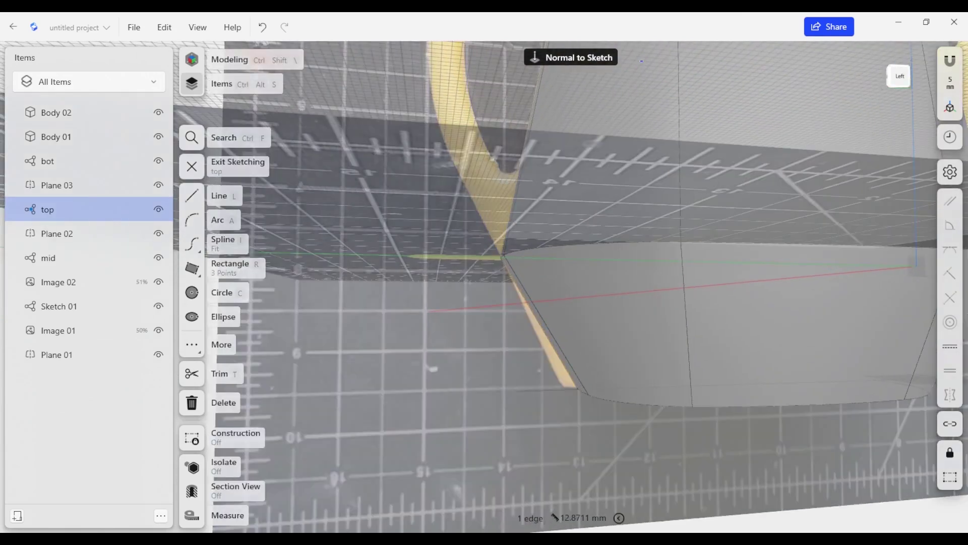
pyautogui.click(76, 161)
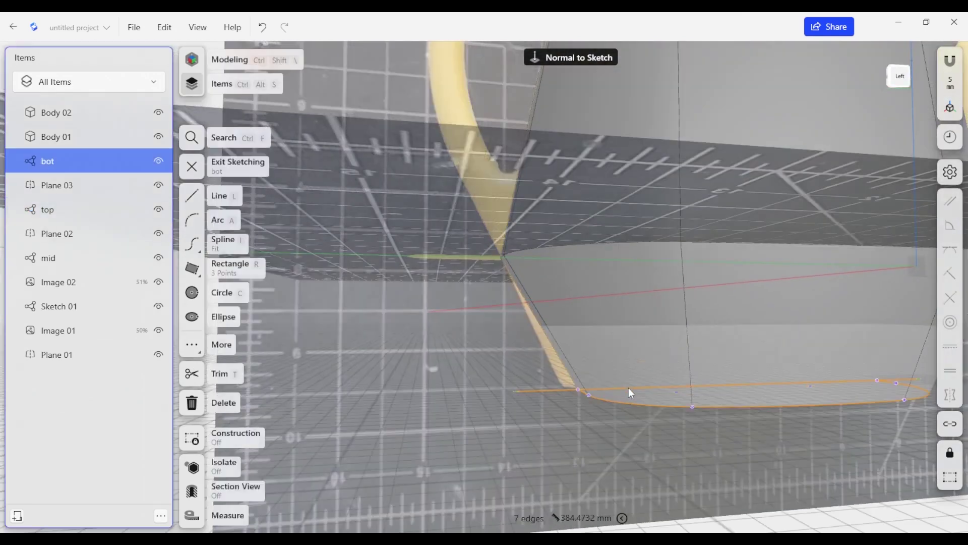
pyautogui.scroll(5, 582, 393)
pyautogui.click(579, 393)
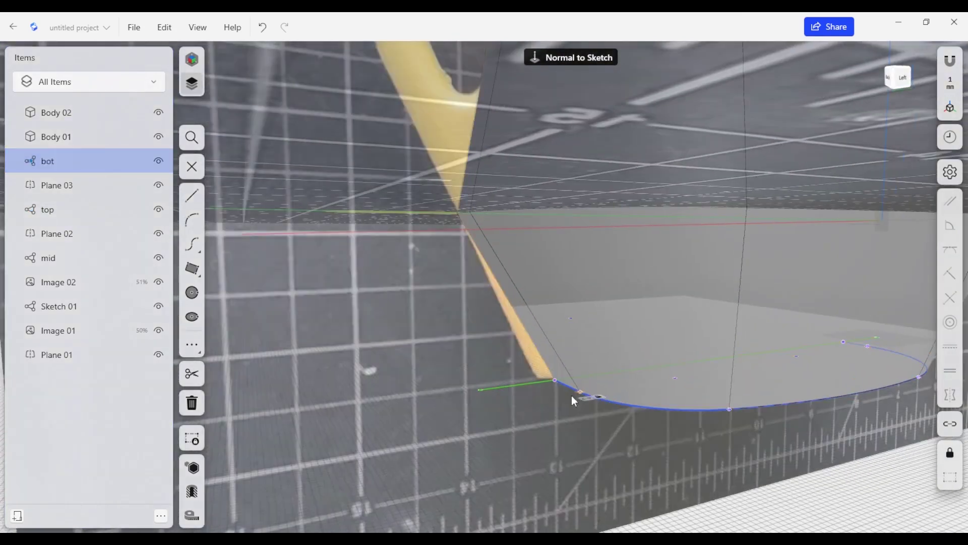
pyautogui.click(570, 388)
pyautogui.moveTo(562, 386); pyautogui.dragTo(548, 391)
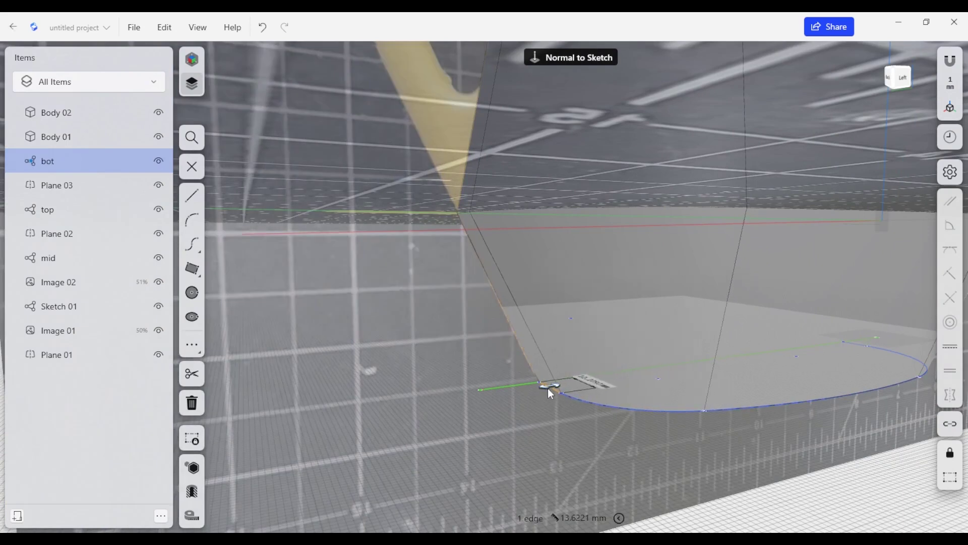
pyautogui.scroll(-8, 550, 385)
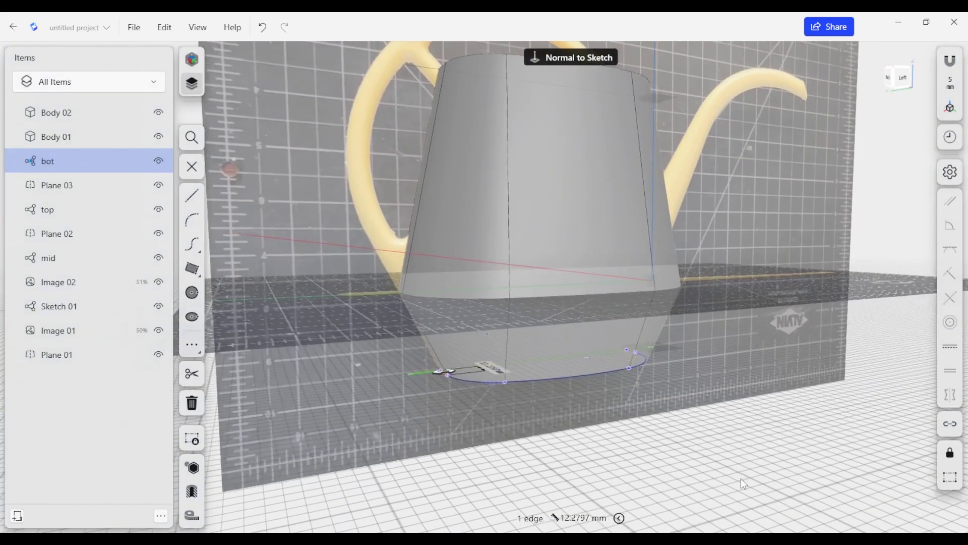
pyautogui.click(799, 434)
pyautogui.moveTo(798, 435); pyautogui.dragTo(683, 460, button='right')
pyautogui.doubleClick(723, 445)
# Start a new sketch on the vertical plane of the side-view reference image
pyautogui.moveTo(510, 257); pyautogui.dragTo(633, 363, button='right')
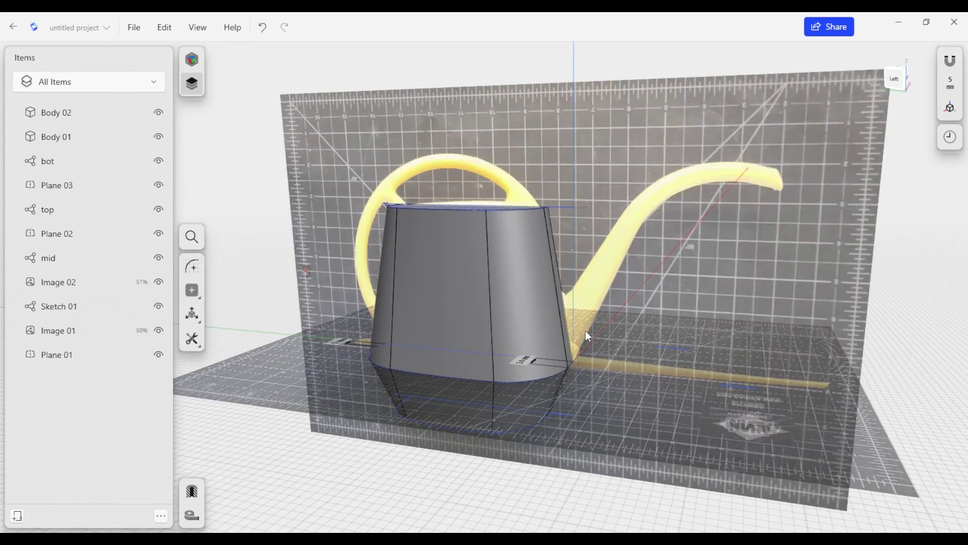
pyautogui.hotkey('ctrl', 'alt', 's')
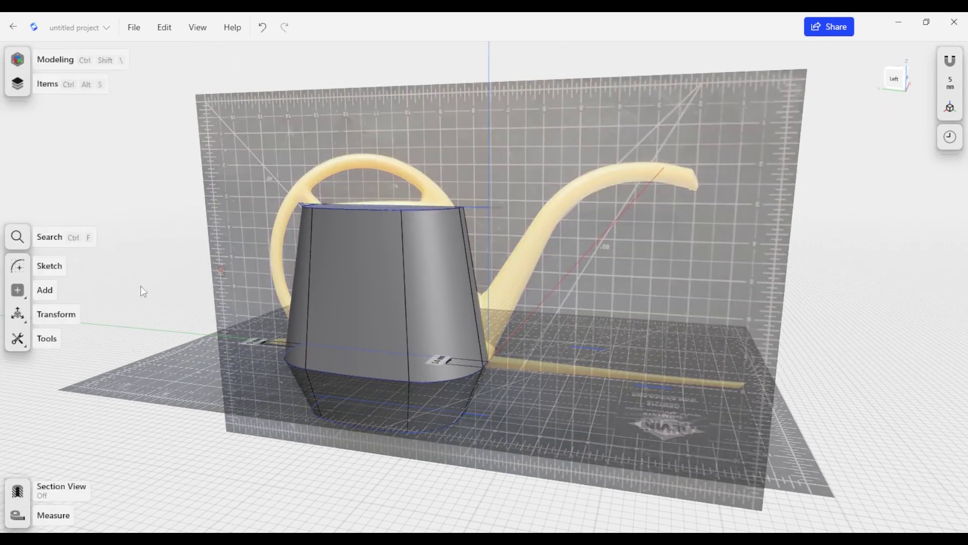
pyautogui.click(23, 267)
pyautogui.moveTo(548, 356); pyautogui.dragTo(415, 357, button='right')
pyautogui.click(768, 402)
pyautogui.moveTo(696, 319); pyautogui.dragTo(551, 419, button='middle')
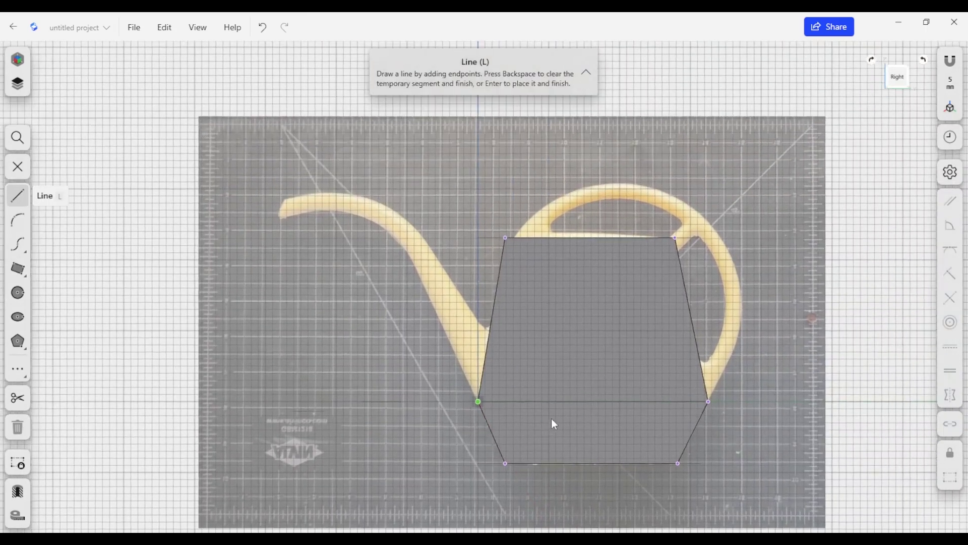
# Draw a two-point spline about 208 mm long from just beyond the spout's tip into the can body
pyautogui.click(17, 244)
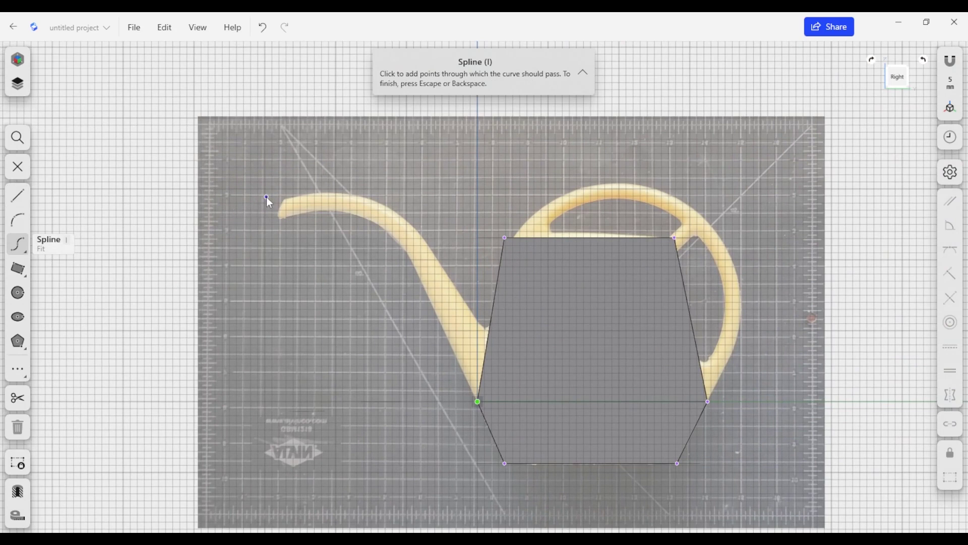
pyautogui.click(259, 205)
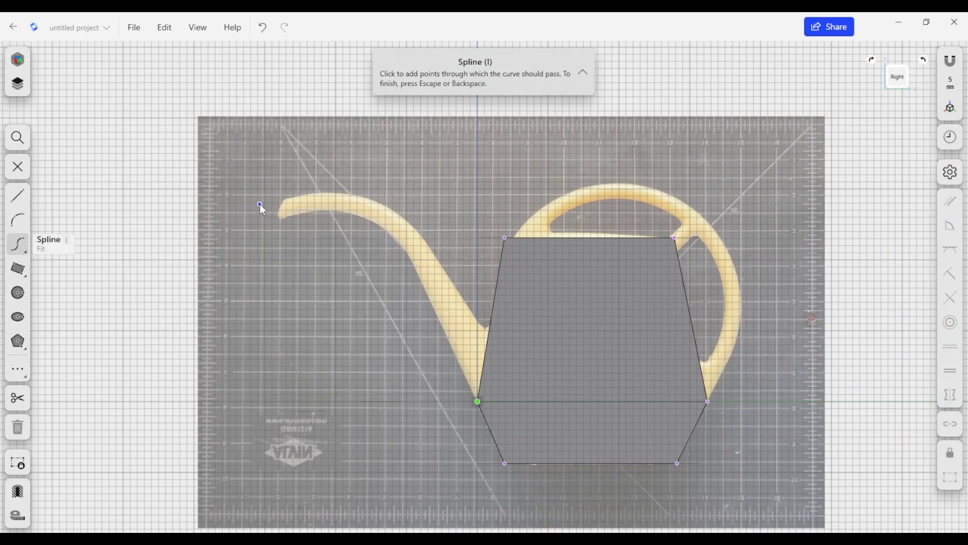
pyautogui.click(518, 348)
pyautogui.press('Escape')
# Bend the spline into a curve about 264 mm long that follows the spout's upper edge in the reference image
pyautogui.click(476, 326)
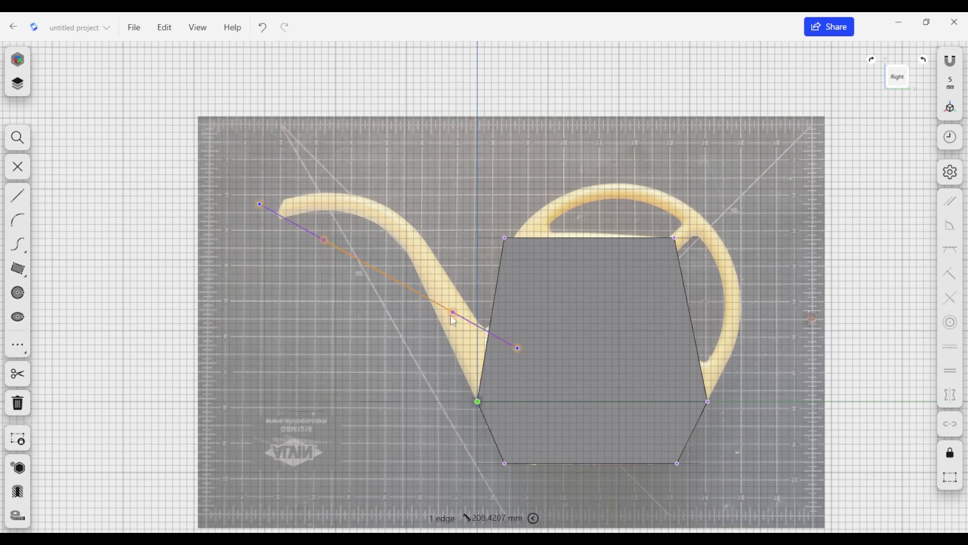
pyautogui.moveTo(455, 313); pyautogui.dragTo(456, 270)
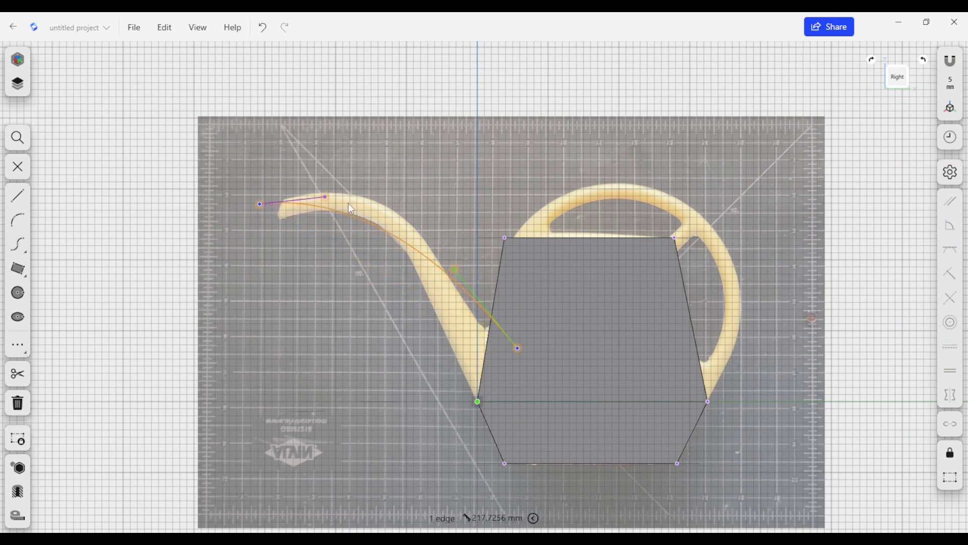
pyautogui.moveTo(325, 197); pyautogui.dragTo(368, 175)
pyautogui.moveTo(519, 348); pyautogui.dragTo(545, 389)
pyautogui.moveTo(365, 174); pyautogui.dragTo(399, 171)
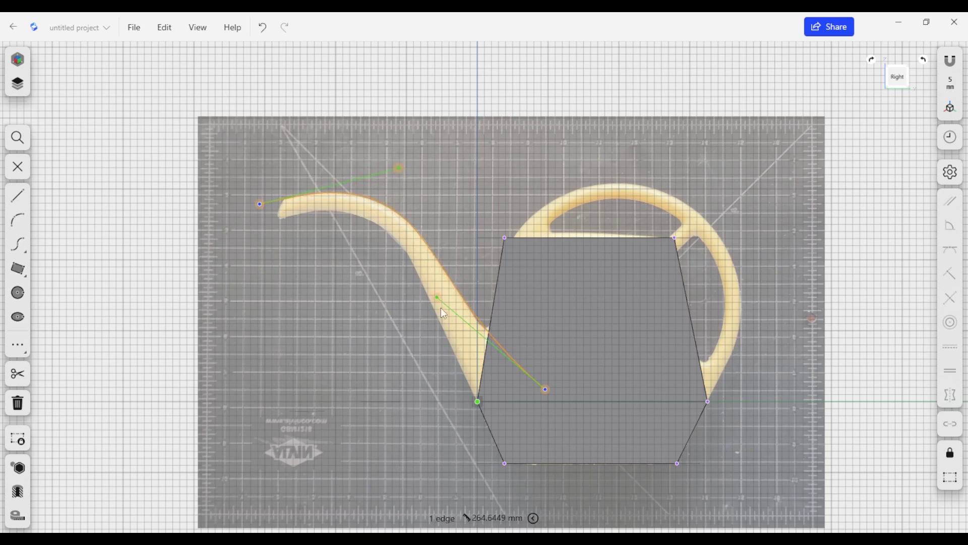
pyautogui.moveTo(436, 298); pyautogui.dragTo(440, 304)
# Draw a second two-point spline from just beyond the spout tip's underside into the lower part of the can body
pyautogui.press('i')
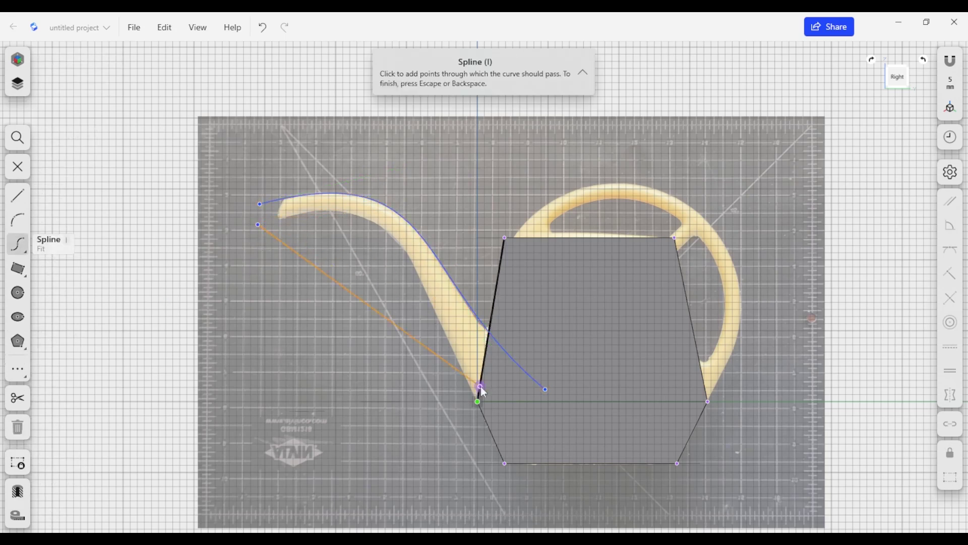
pyautogui.click(533, 446)
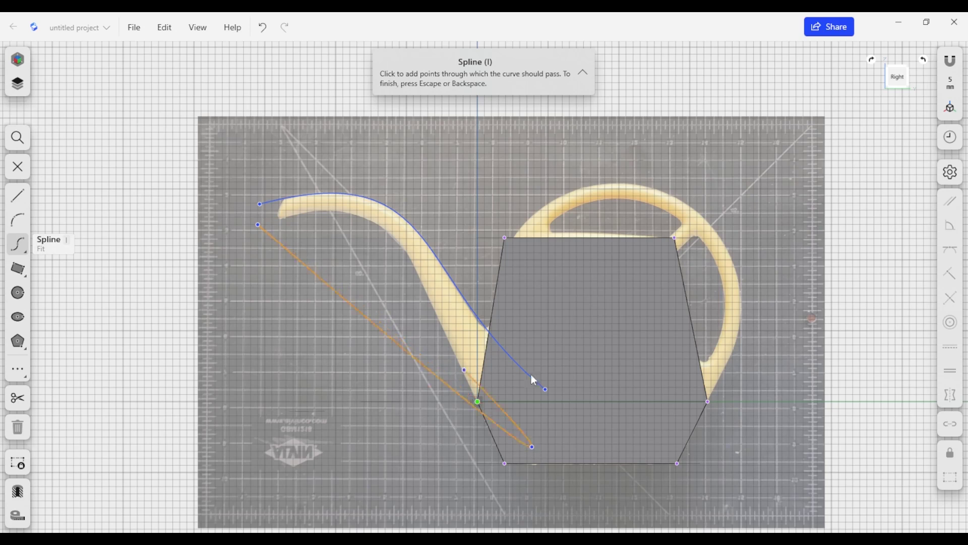
pyautogui.press('Escape')
# Bend the second spline to follow the spout's lower edge in the reference image and exit the sketch
pyautogui.click(469, 402)
pyautogui.moveTo(465, 392); pyautogui.dragTo(451, 408)
pyautogui.moveTo(317, 295); pyautogui.dragTo(413, 171)
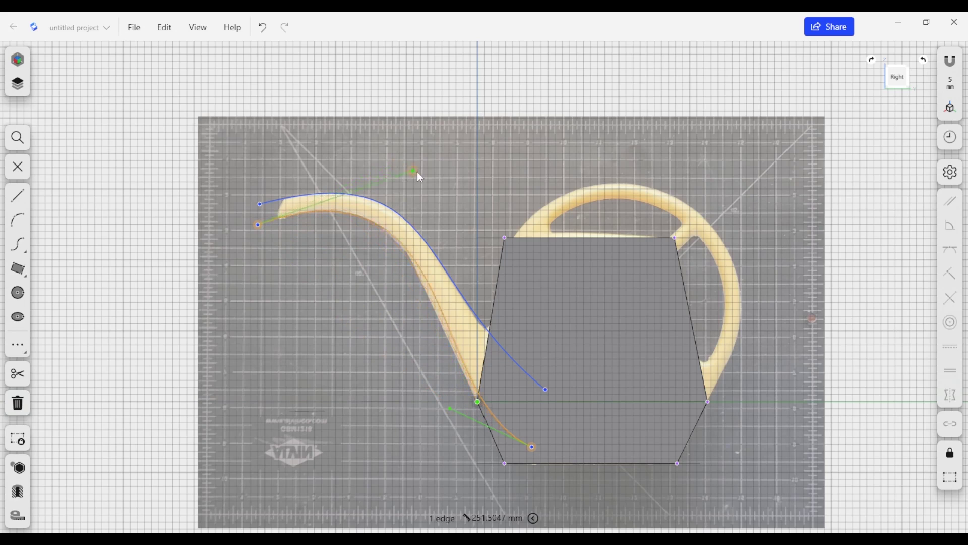
pyautogui.moveTo(446, 408)
pyautogui.mouseDown()
pyautogui.moveTo(450, 422)
pyautogui.moveTo(443, 410)
pyautogui.mouseUp()
pyautogui.moveTo(409, 169); pyautogui.dragTo(412, 167)
pyautogui.moveTo(414, 172); pyautogui.dragTo(415, 172)
pyautogui.moveTo(438, 410)
pyautogui.mouseDown()
pyautogui.moveTo(445, 416)
pyautogui.moveTo(434, 402)
pyautogui.mouseUp()
pyautogui.press('Escape')
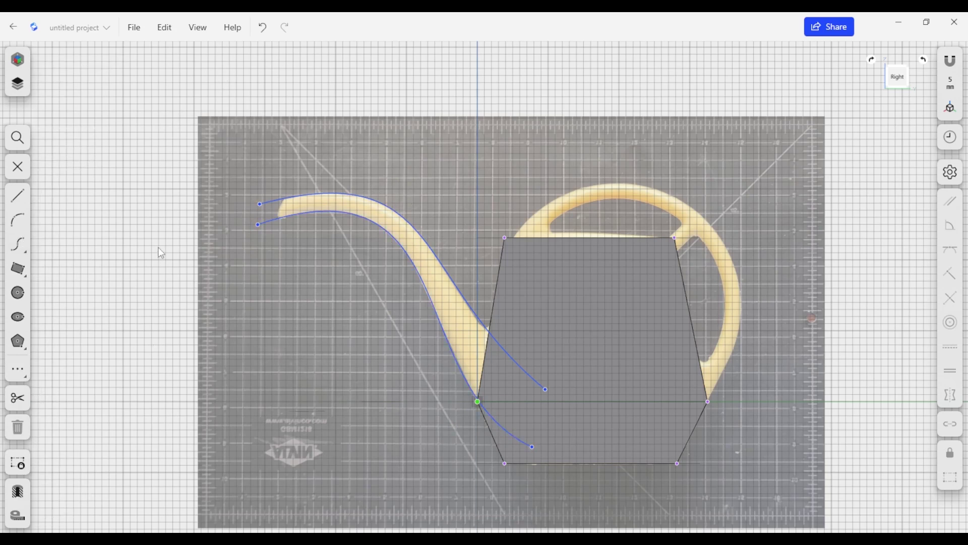
pyautogui.moveTo(317, 345)
pyautogui.mouseDown(button='right')
pyautogui.moveTo(364, 379)
pyautogui.moveTo(464, 380)
pyautogui.moveTo(435, 367)
pyautogui.mouseUp(button='right')
pyautogui.moveTo(268, 324); pyautogui.dragTo(773, 346, button='right')
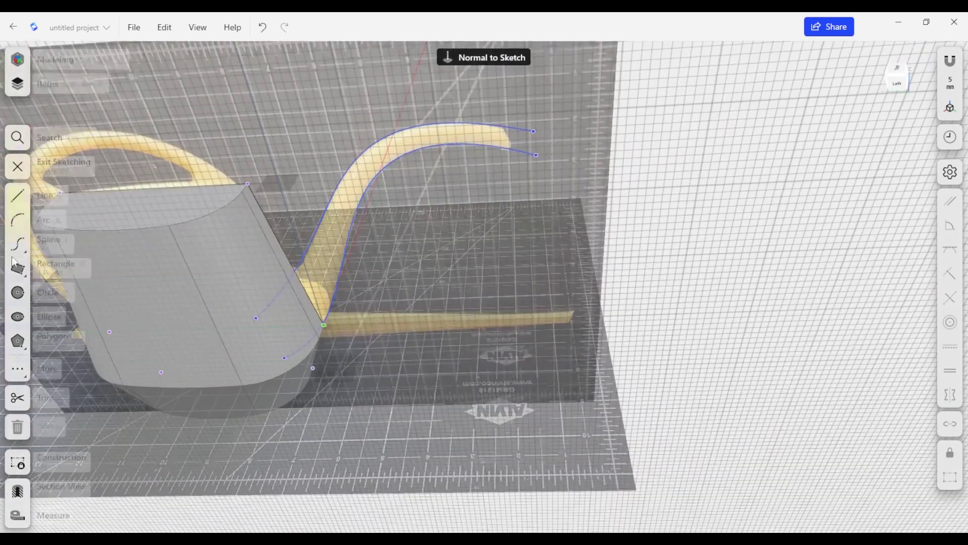
pyautogui.click(18, 166)
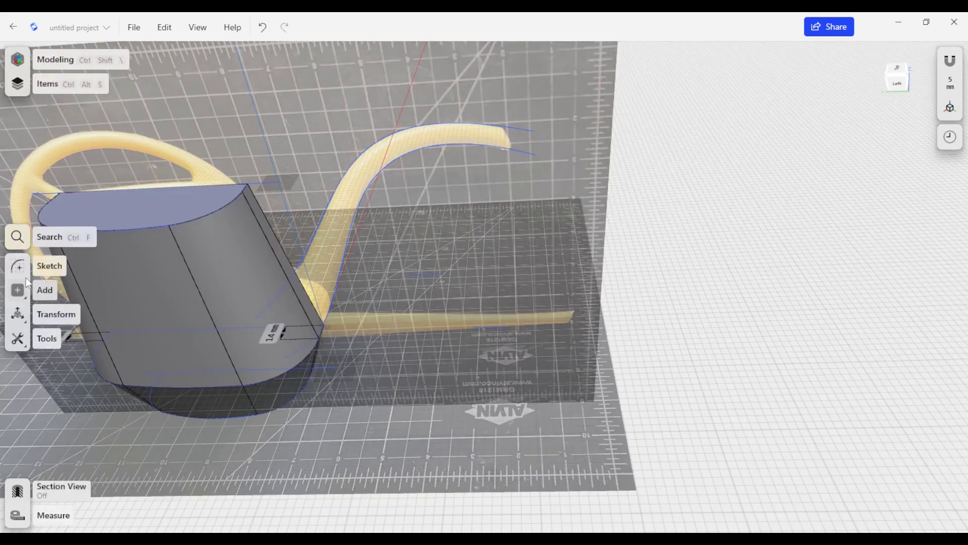
# Create a construction plane offset about 135.5 mm from the XZ plane toward the spout's tip
pyautogui.click(18, 290)
pyautogui.click(50, 313)
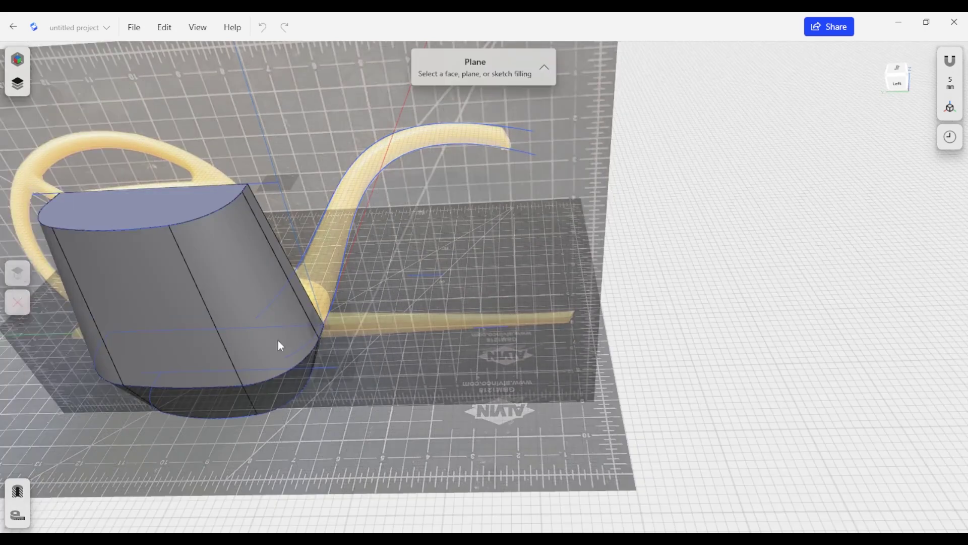
pyautogui.click(323, 331)
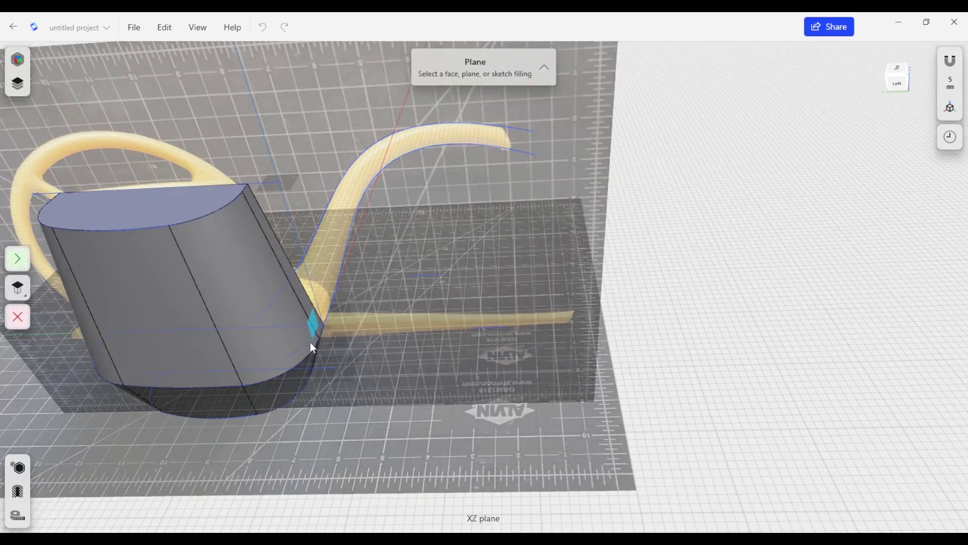
pyautogui.click(17, 263)
pyautogui.moveTo(326, 322); pyautogui.dragTo(520, 320)
pyautogui.scroll(1, 491, 84)
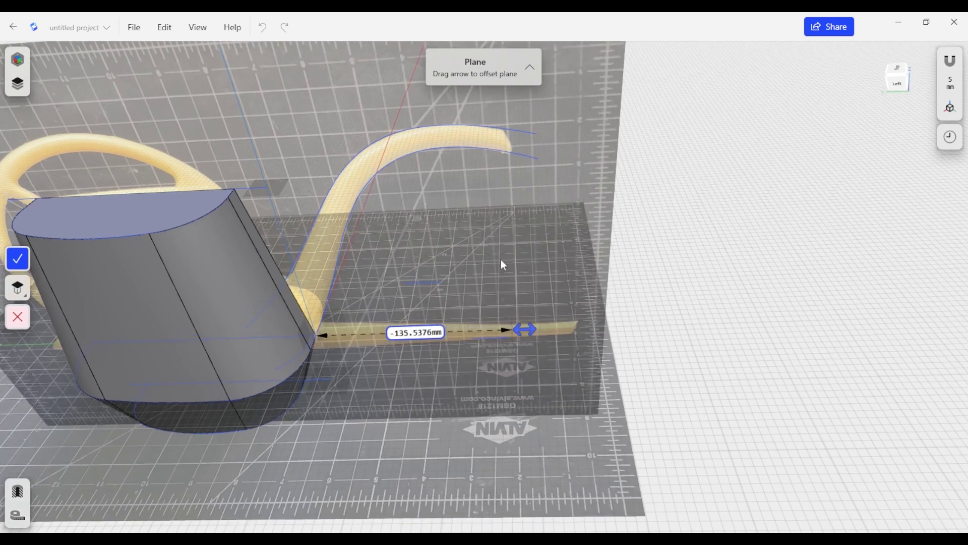
pyautogui.click(18, 259)
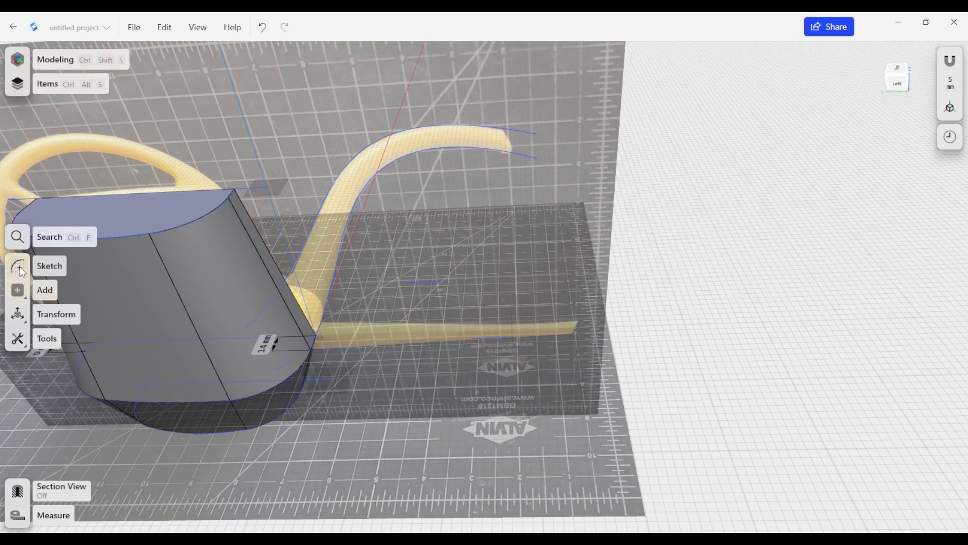
# Start a new sketch on the construction plane near the spout's tip
pyautogui.click(19, 267)
pyautogui.moveTo(498, 320)
pyautogui.mouseDown(button='right')
pyautogui.moveTo(467, 312)
pyautogui.moveTo(457, 326)
pyautogui.mouseUp(button='right')
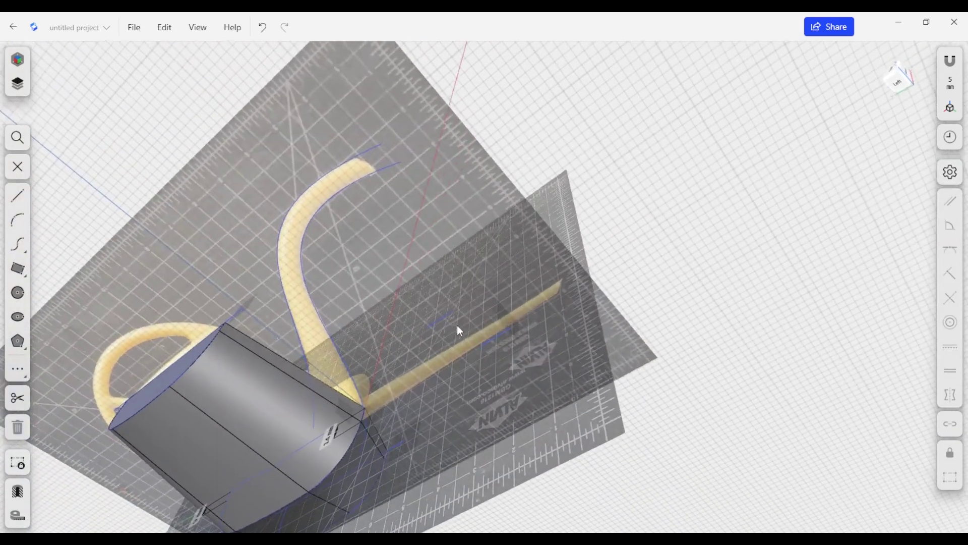
pyautogui.press('l')
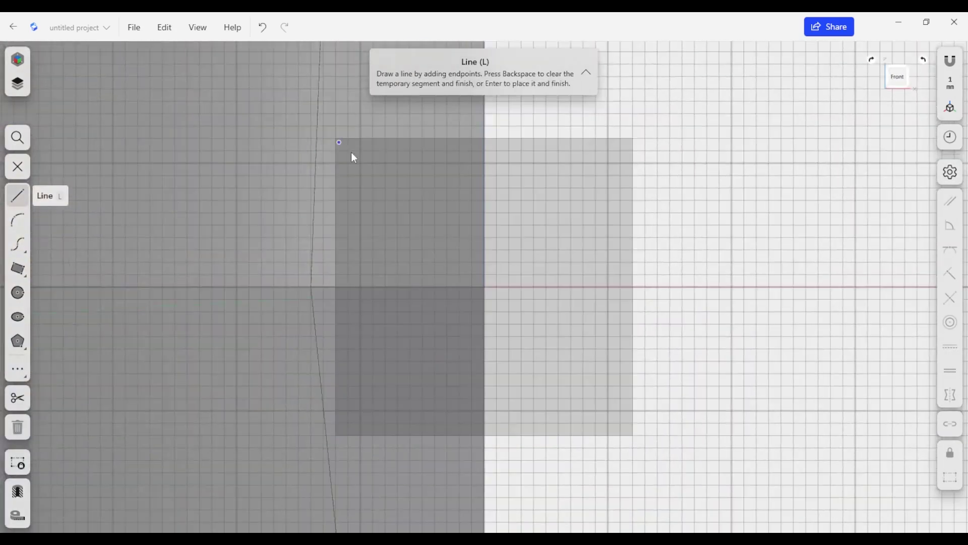
pyautogui.scroll(-10, 356, 177)
pyautogui.moveTo(375, 308); pyautogui.dragTo(394, 407, button='middle')
pyautogui.moveTo(394, 407); pyautogui.dragTo(415, 343, button='right')
pyautogui.scroll(-10, 416, 343)
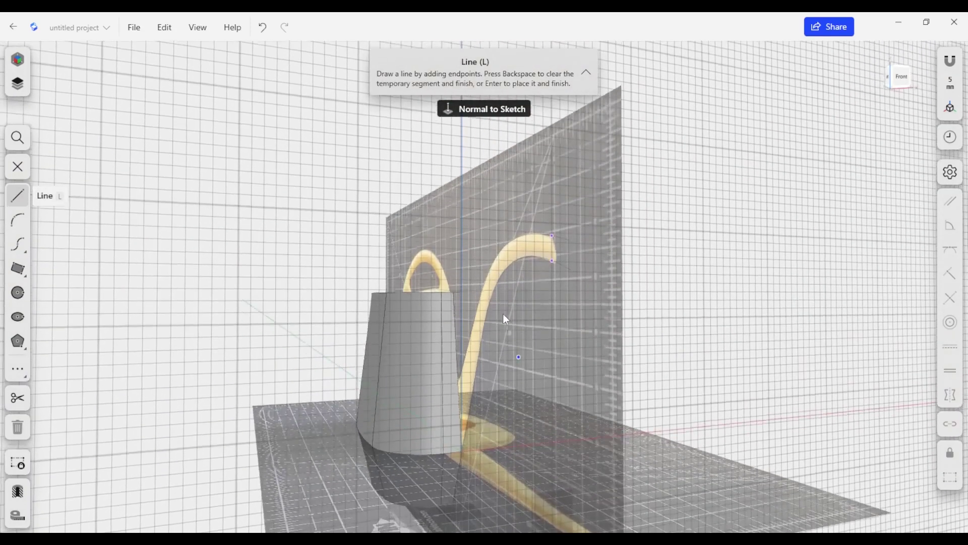
pyautogui.moveTo(506, 319)
pyautogui.mouseDown(button='right')
pyautogui.moveTo(528, 350)
pyautogui.moveTo(585, 265)
pyautogui.mouseUp(button='right')
pyautogui.scroll(5, 589, 283)
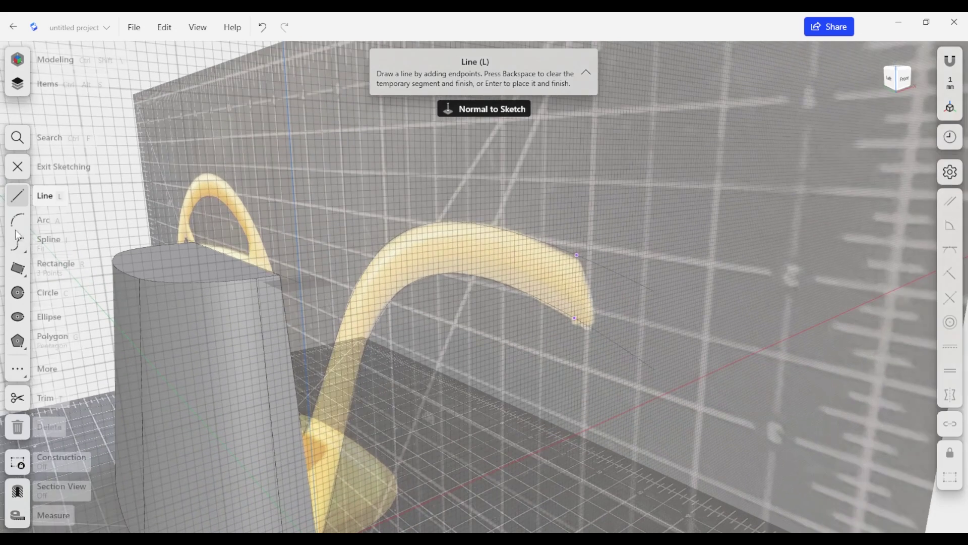
# Draw a three-point arc of about 7 mm radius and 135° between the two spout splines on the tip plane
pyautogui.click(18, 221)
pyautogui.click(576, 255)
pyautogui.click(575, 318)
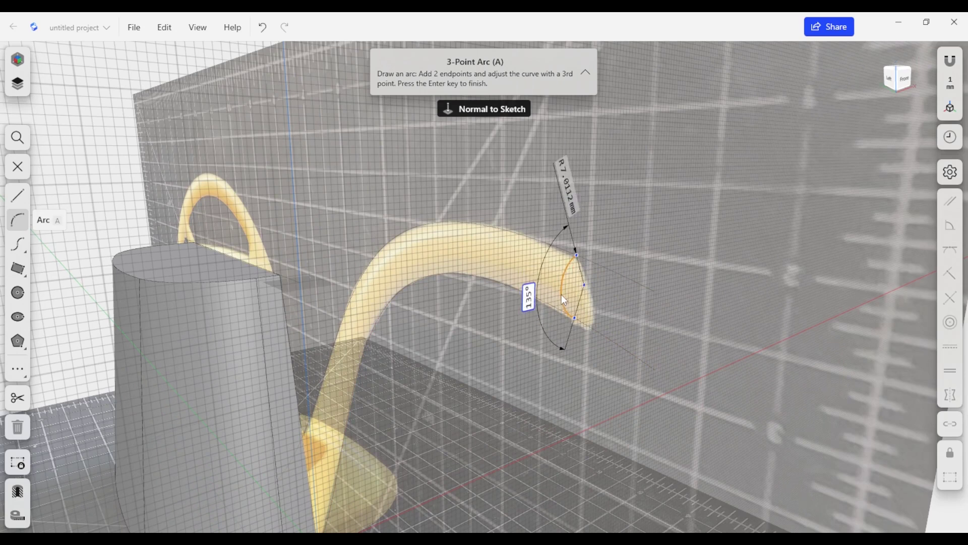
pyautogui.click(562, 297)
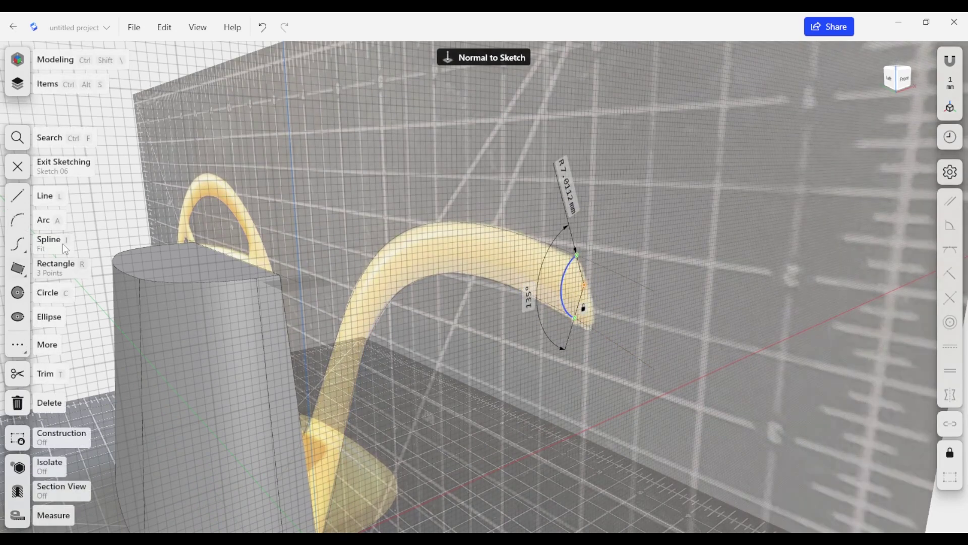
# Close the tip arc with a straight line between its endpoints and exit the sketch
pyautogui.click(19, 197)
pyautogui.click(19, 197)
pyautogui.click(31, 197)
pyautogui.click(576, 255)
pyautogui.click(575, 318)
pyautogui.press('BackSpace')
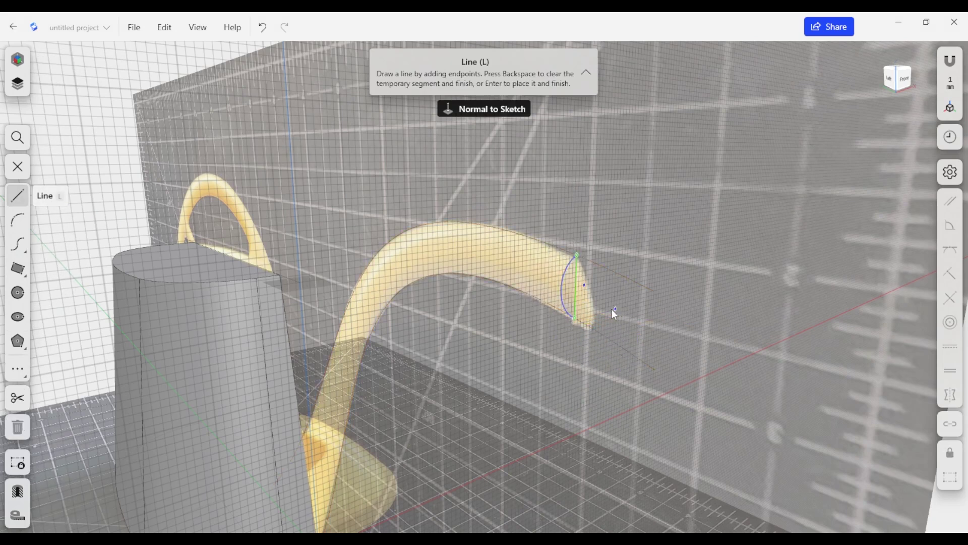
pyautogui.press('Escape')
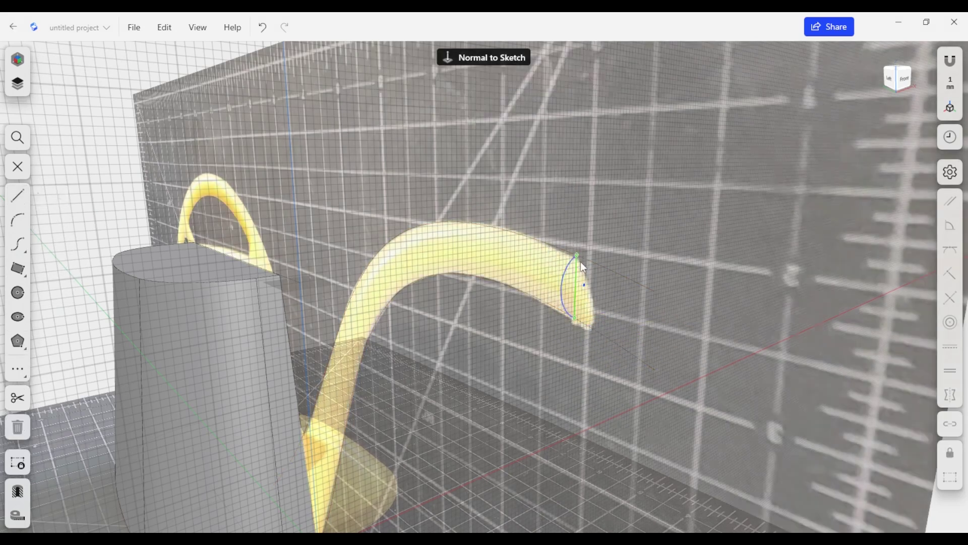
pyautogui.click(17, 167)
# Hide the side-view reference image, Image 01
pyautogui.scroll(-3, 349, 232)
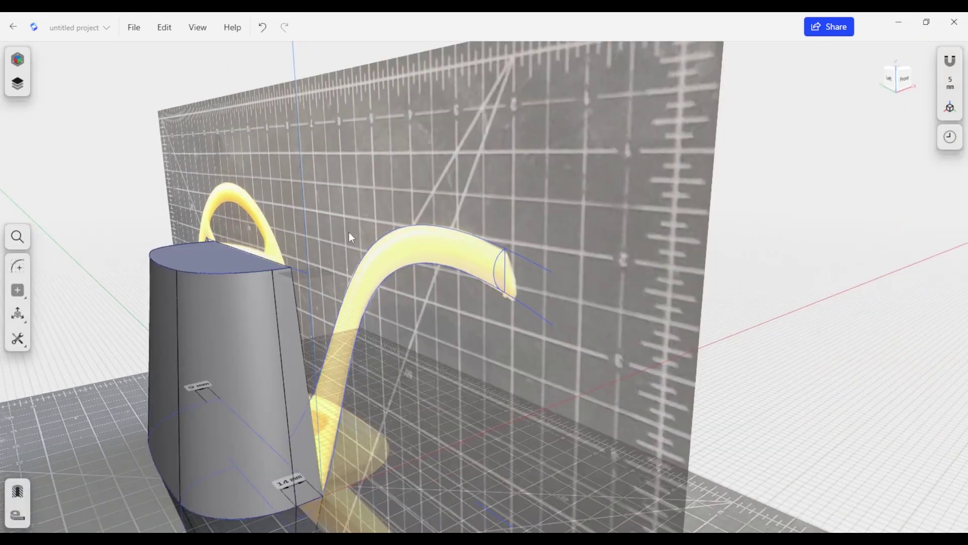
pyautogui.click(522, 258)
pyautogui.click(875, 280)
pyautogui.click(325, 200)
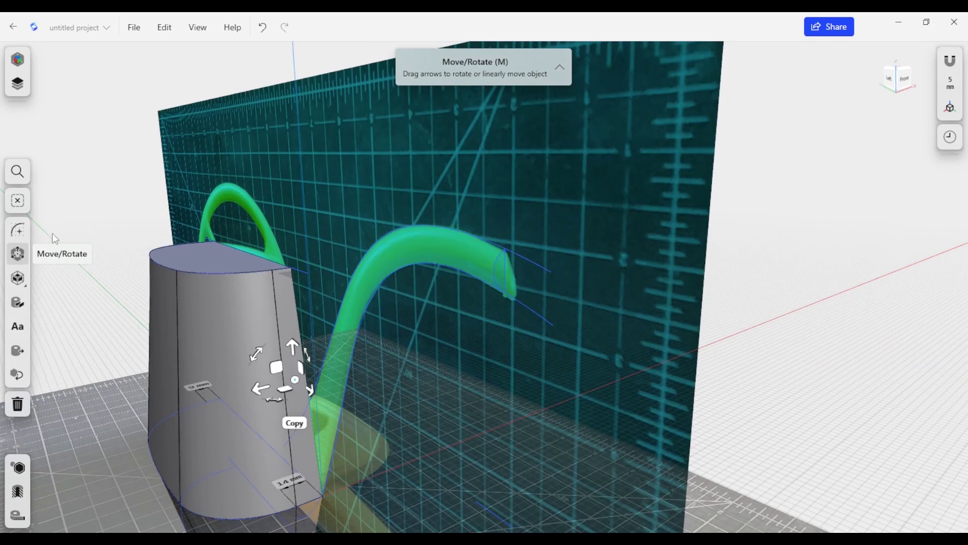
pyautogui.click(22, 87)
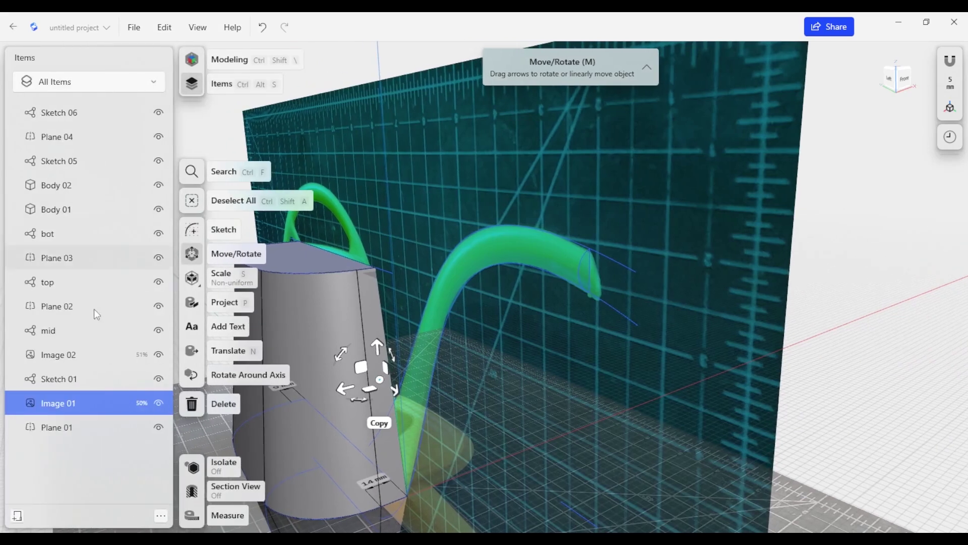
pyautogui.click(159, 402)
pyautogui.click(698, 271)
# Try reshaping the upper spout spline with its tip-side tangent handle, undo the change and exit the sketch
pyautogui.doubleClick(604, 254)
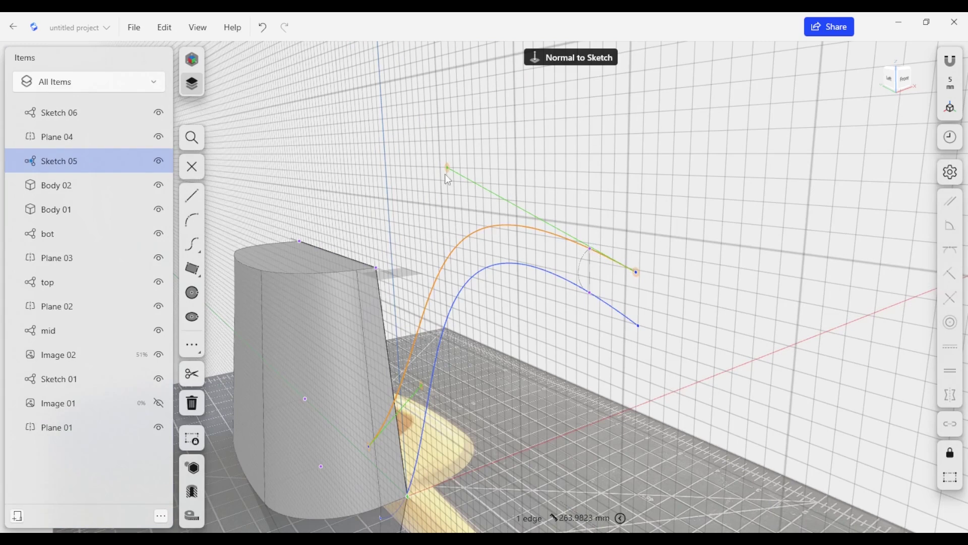
pyautogui.moveTo(449, 168)
pyautogui.mouseDown()
pyautogui.moveTo(497, 120)
pyautogui.moveTo(492, 143)
pyautogui.mouseUp()
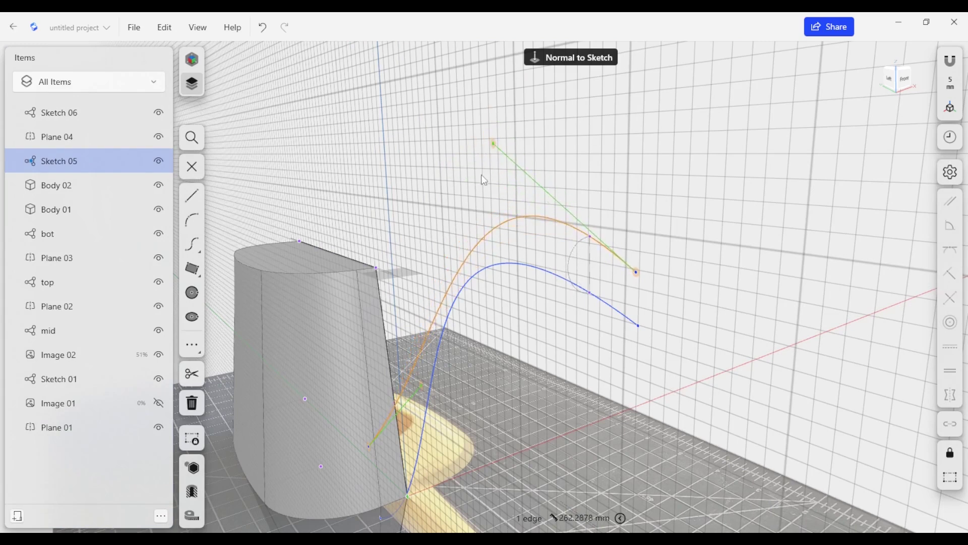
pyautogui.click(580, 315)
pyautogui.press('t')
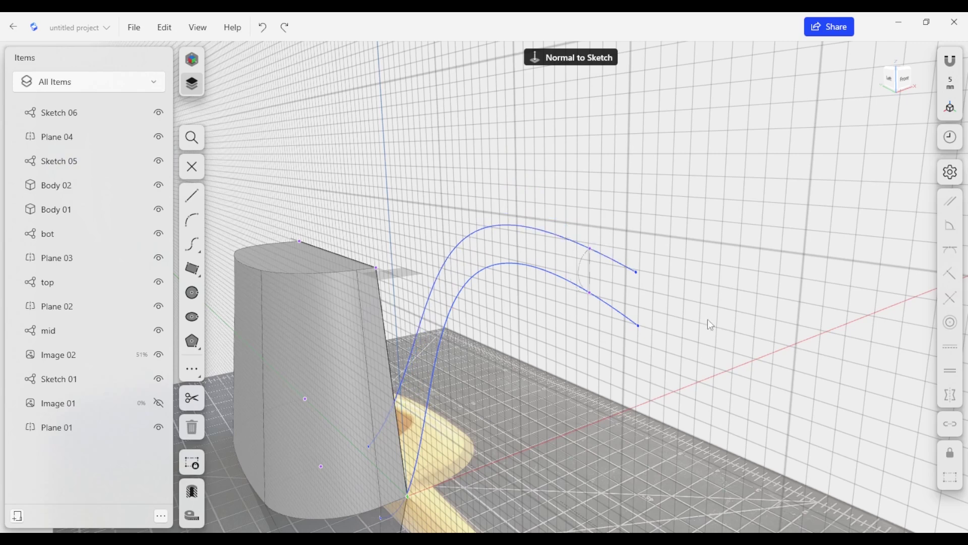
pyautogui.press('Escape')
# Create a construction plane offset about 27.3 mm from the XZ plane into the can body
pyautogui.scroll(-3, 516, 337)
pyautogui.moveTo(323, 509); pyautogui.dragTo(520, 357, button='middle')
pyautogui.moveTo(520, 357); pyautogui.dragTo(531, 385, button='right')
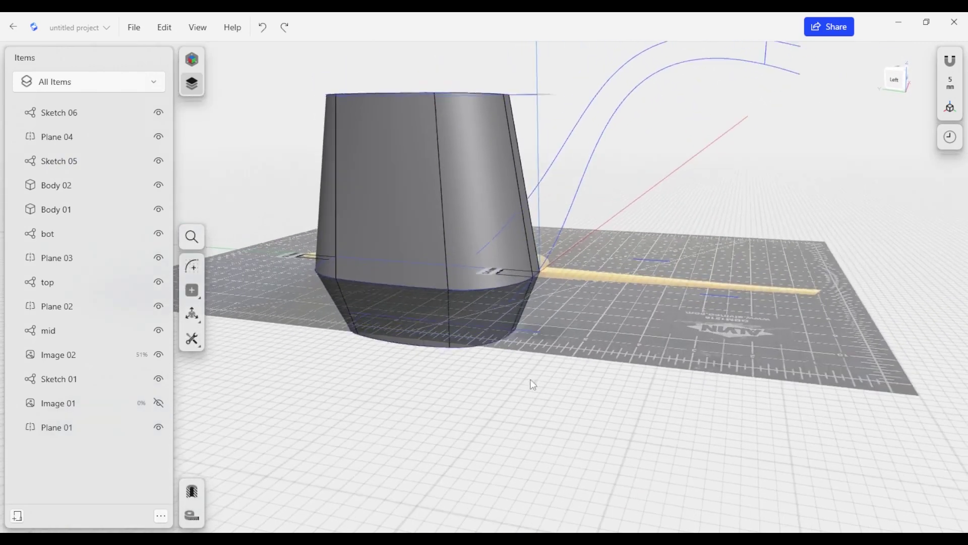
pyautogui.scroll(5, 524, 284)
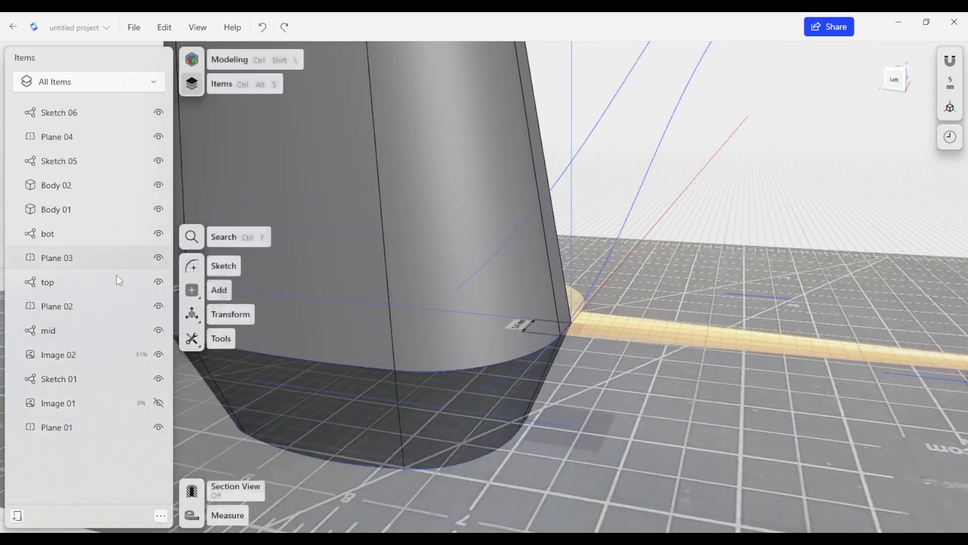
pyautogui.click(192, 83)
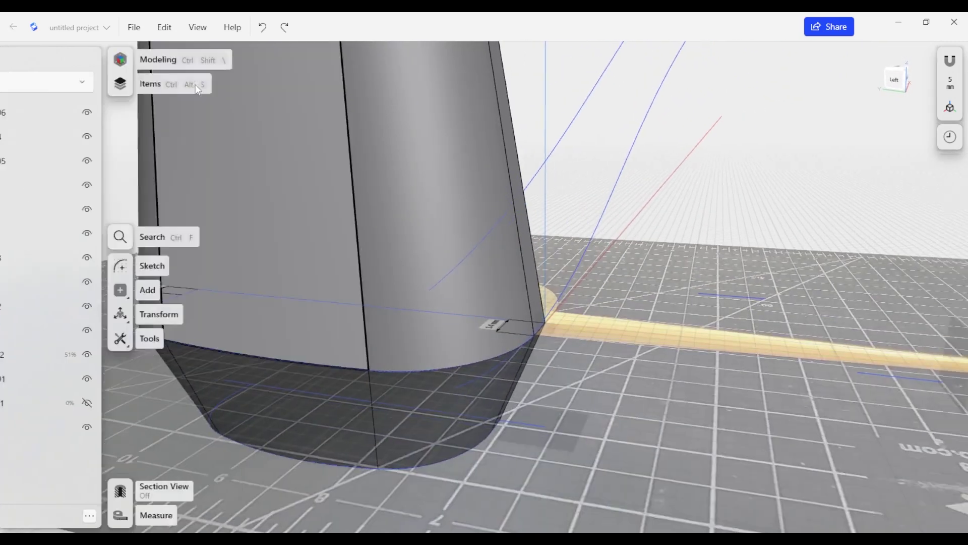
pyautogui.click(17, 291)
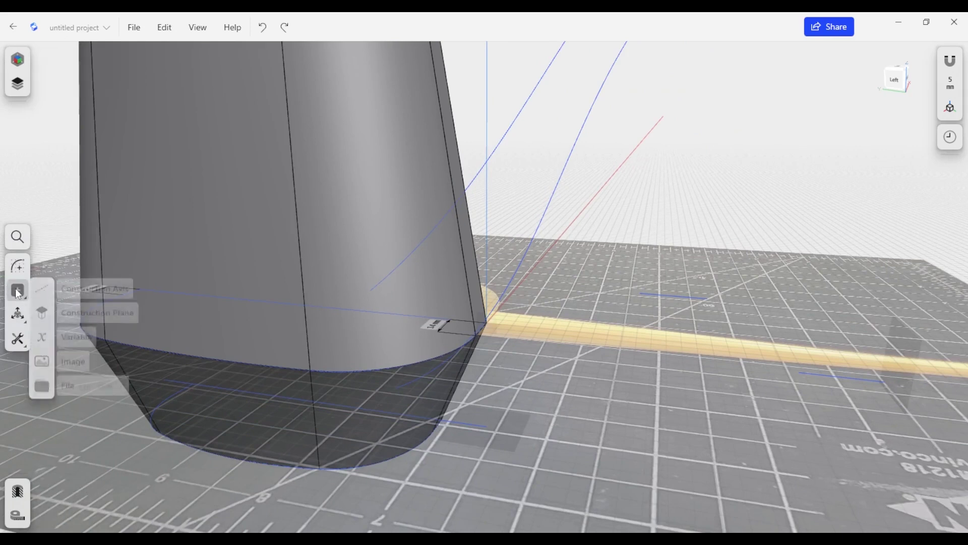
pyautogui.click(41, 315)
pyautogui.click(480, 318)
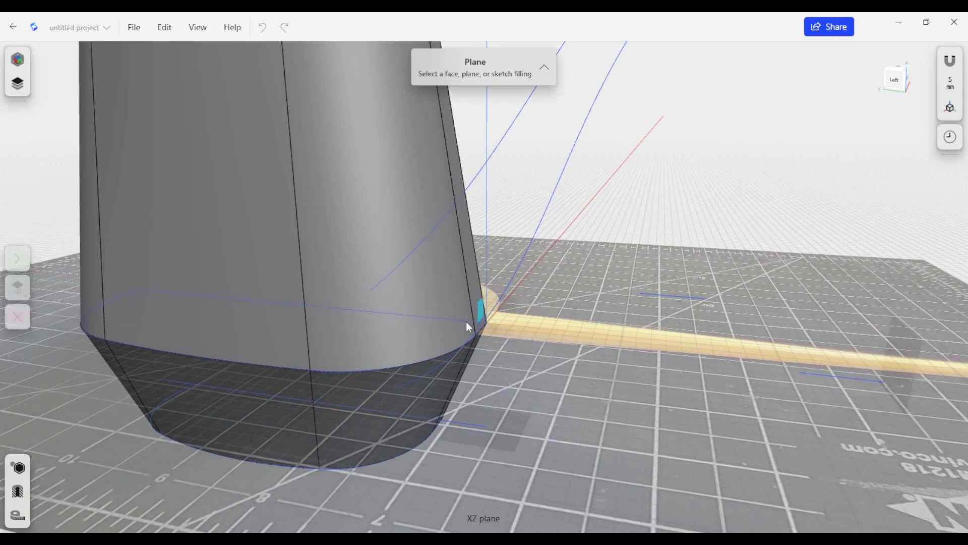
pyautogui.moveTo(489, 321); pyautogui.dragTo(428, 318)
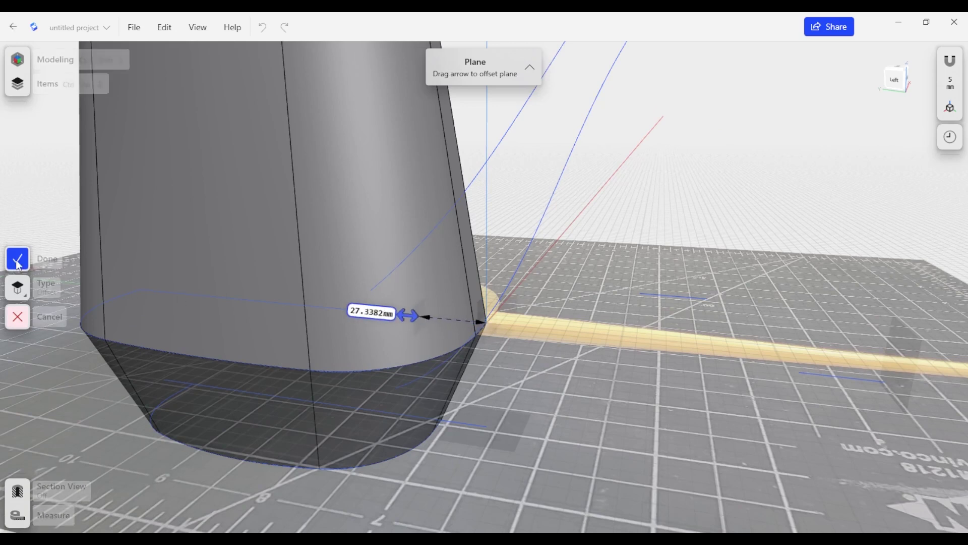
pyautogui.click(18, 258)
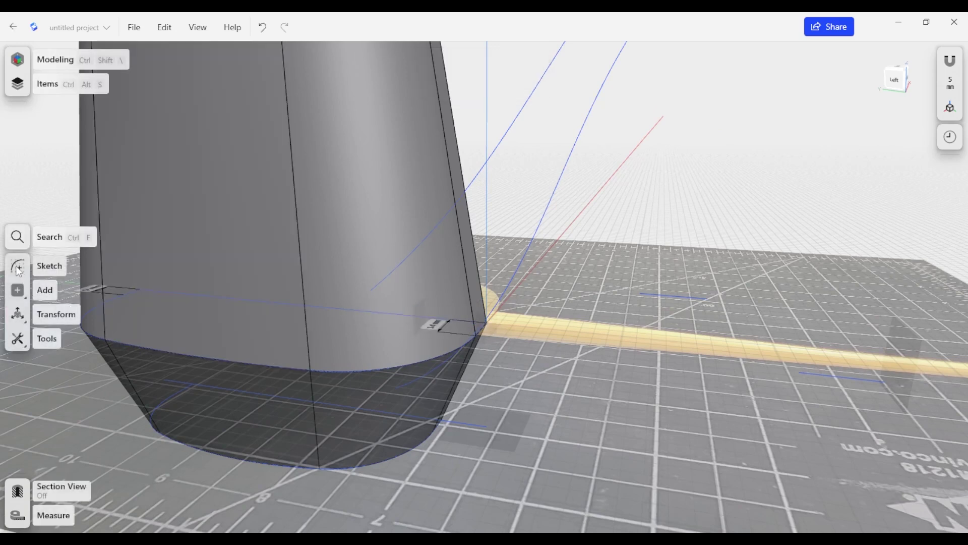
# Start a sketch on Plane 05 inside the can body and draw a 90° three-point arc of about 18.2 mm radius for the spout base
pyautogui.click(18, 267)
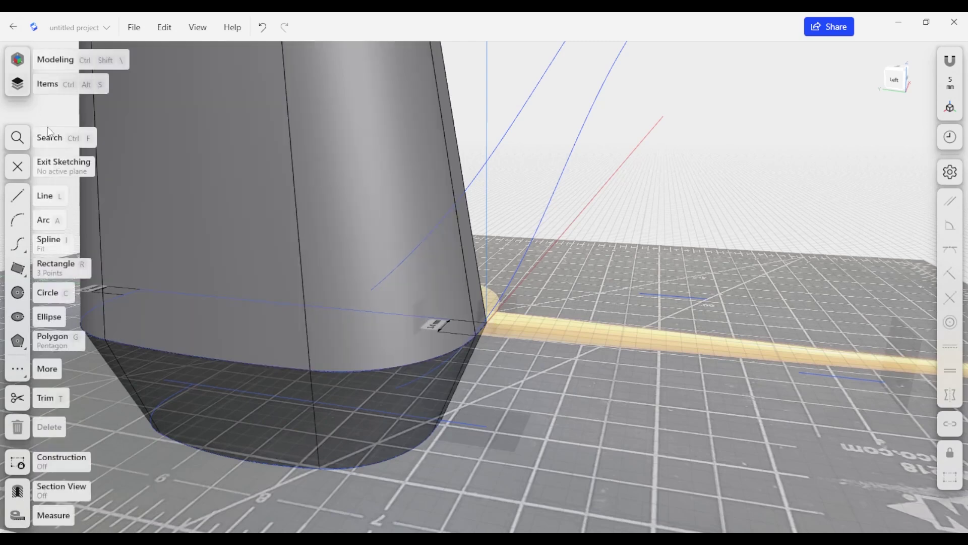
pyautogui.click(18, 83)
pyautogui.click(65, 114)
pyautogui.press('l')
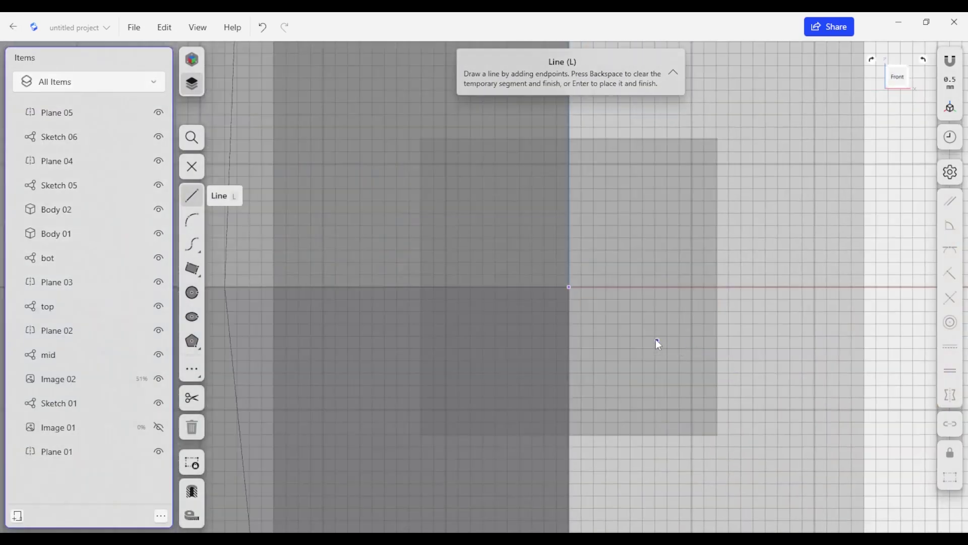
pyautogui.scroll(-4, 618, 333)
pyautogui.scroll(-5, 604, 347)
pyautogui.moveTo(607, 349)
pyautogui.mouseDown(button='right')
pyautogui.moveTo(625, 352)
pyautogui.moveTo(423, 333)
pyautogui.moveTo(856, 425)
pyautogui.moveTo(646, 349)
pyautogui.moveTo(691, 284)
pyautogui.mouseUp(button='right')
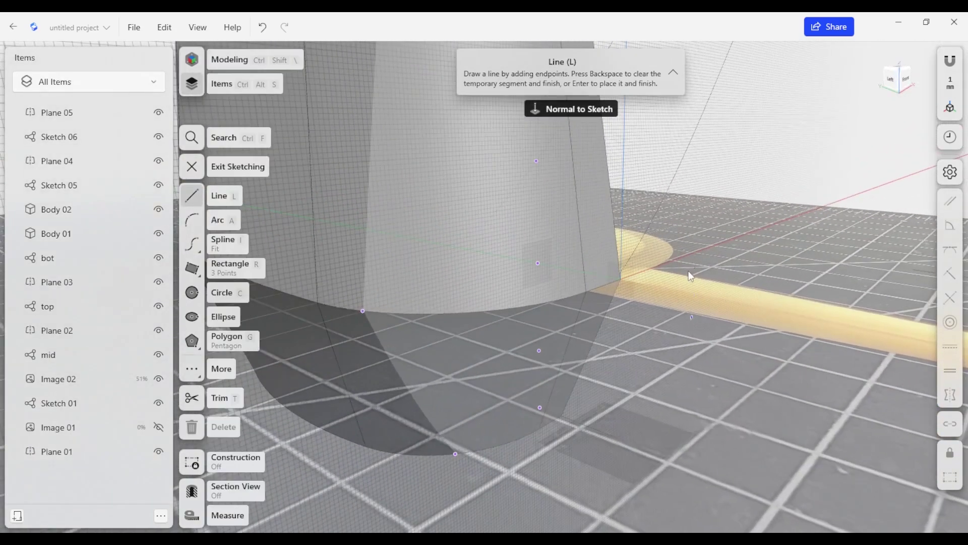
pyautogui.click(192, 221)
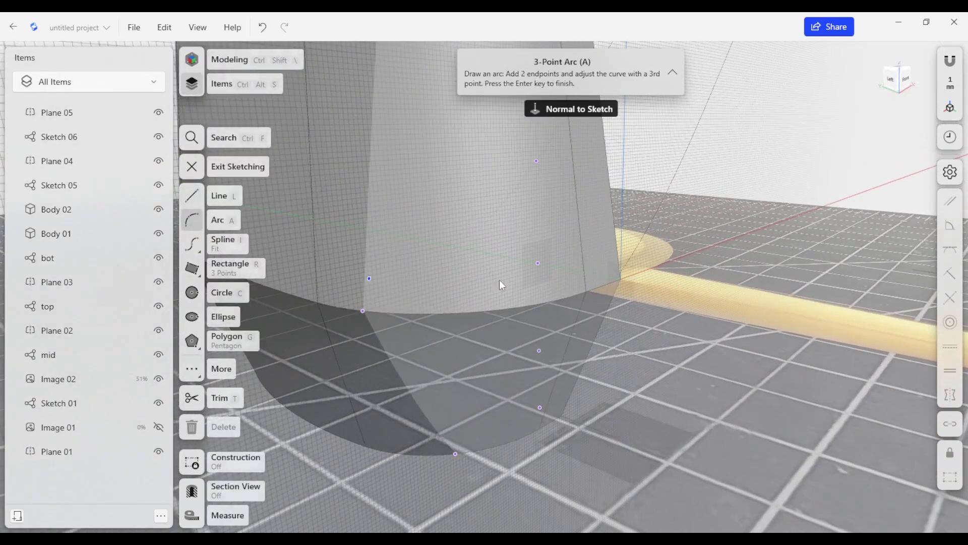
pyautogui.click(537, 263)
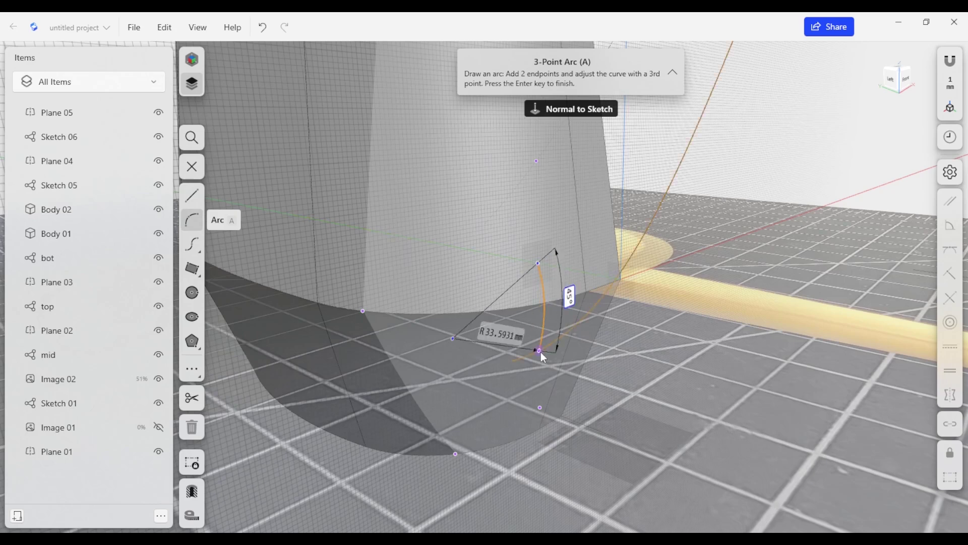
pyautogui.click(540, 351)
pyautogui.click(528, 311)
pyautogui.moveTo(529, 310)
pyautogui.mouseDown(button='right')
pyautogui.moveTo(653, 274)
pyautogui.moveTo(635, 304)
pyautogui.mouseUp(button='right')
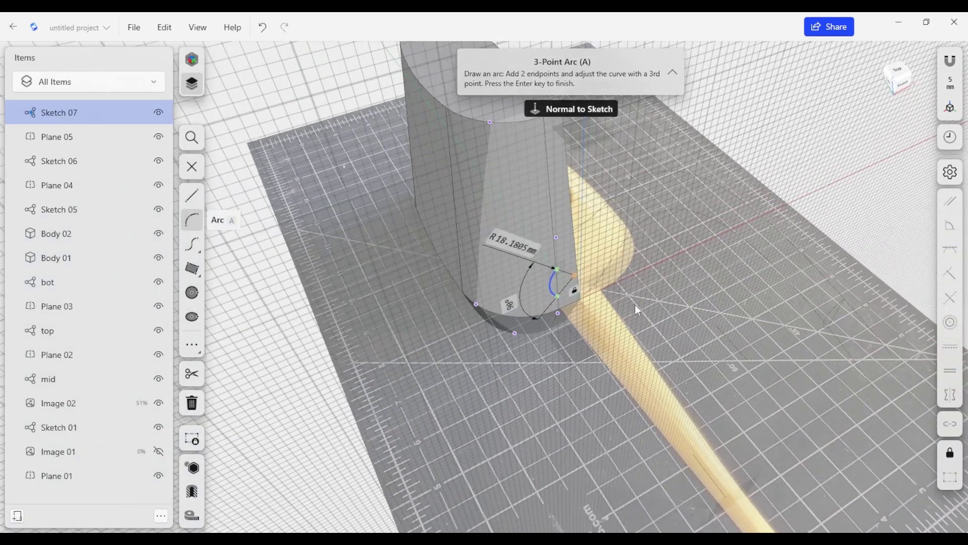
pyautogui.moveTo(613, 231)
pyautogui.mouseDown(button='right')
pyautogui.moveTo(603, 271)
pyautogui.moveTo(561, 271)
pyautogui.mouseUp(button='right')
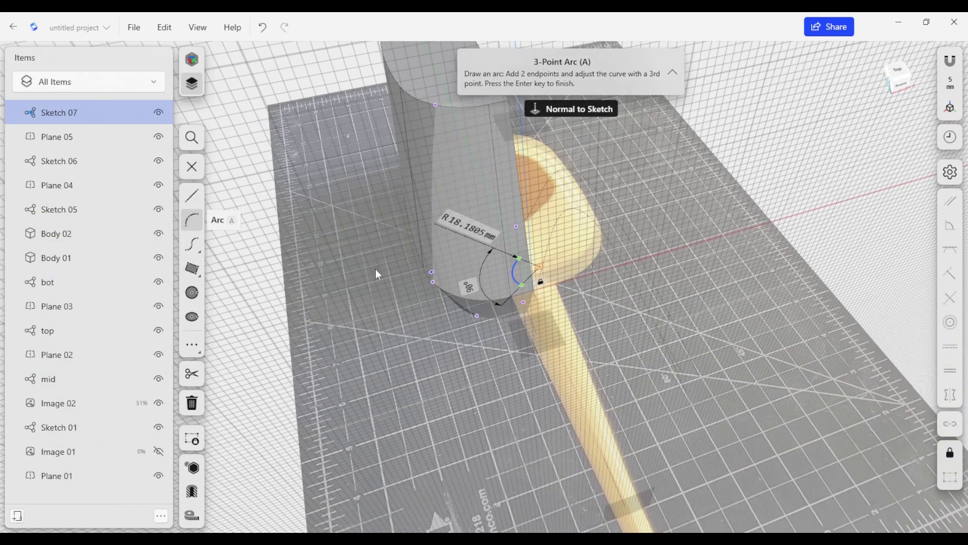
# Close the spout-base arc with a straight line about 25.7 mm long between its two endpoints
pyautogui.click(195, 202)
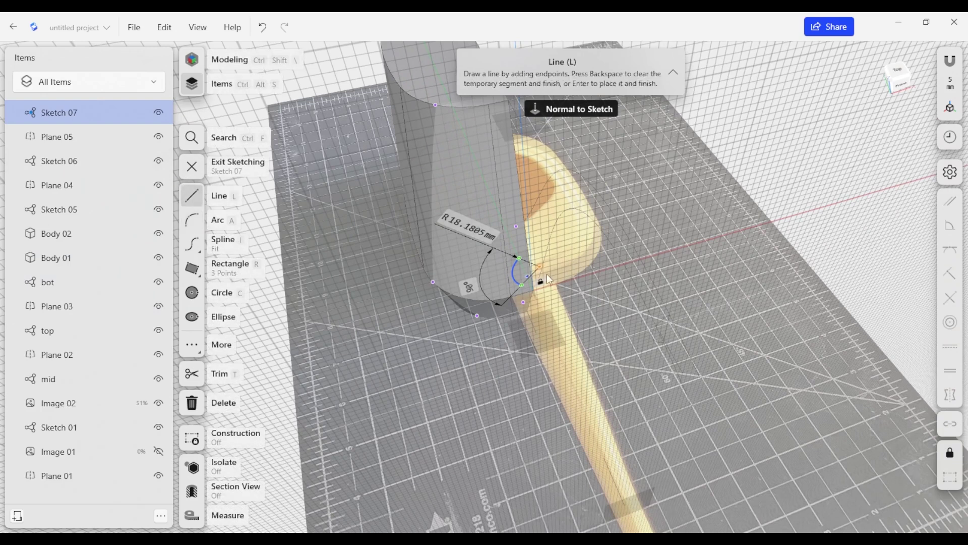
pyautogui.click(518, 259)
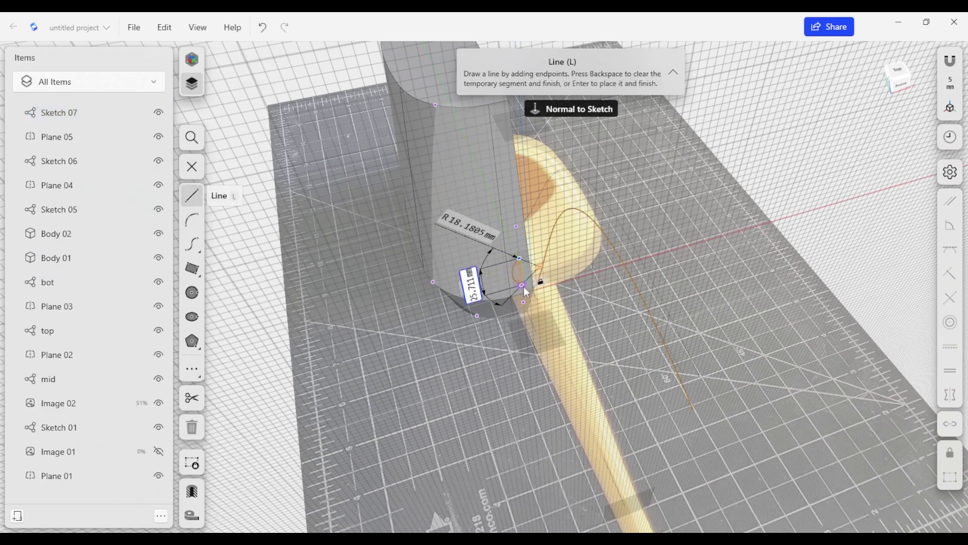
pyautogui.click(522, 285)
pyautogui.press('Escape')
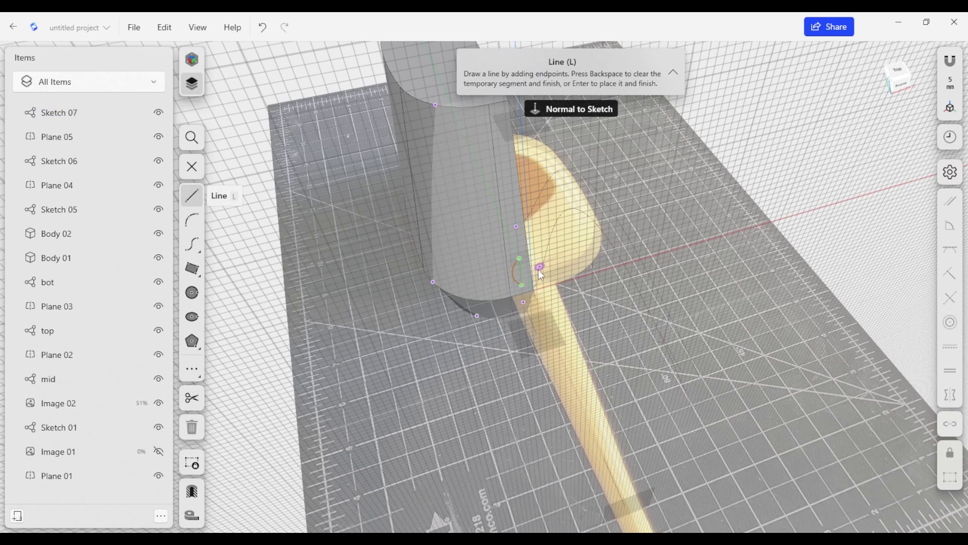
pyautogui.press('Escape')
# Move the arc's centre point toward the closing line so the half profile bulges further outward
pyautogui.click(540, 266)
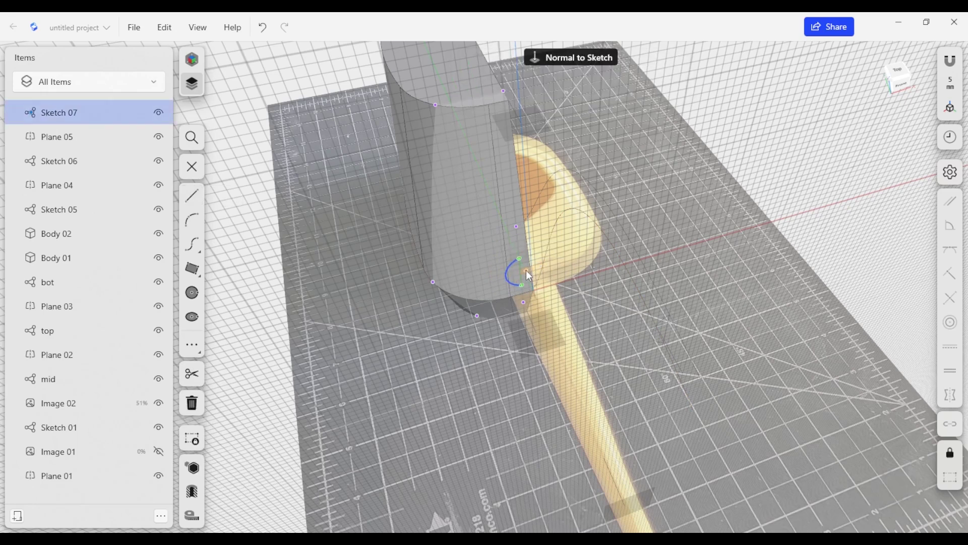
pyautogui.scroll(-4, 528, 270)
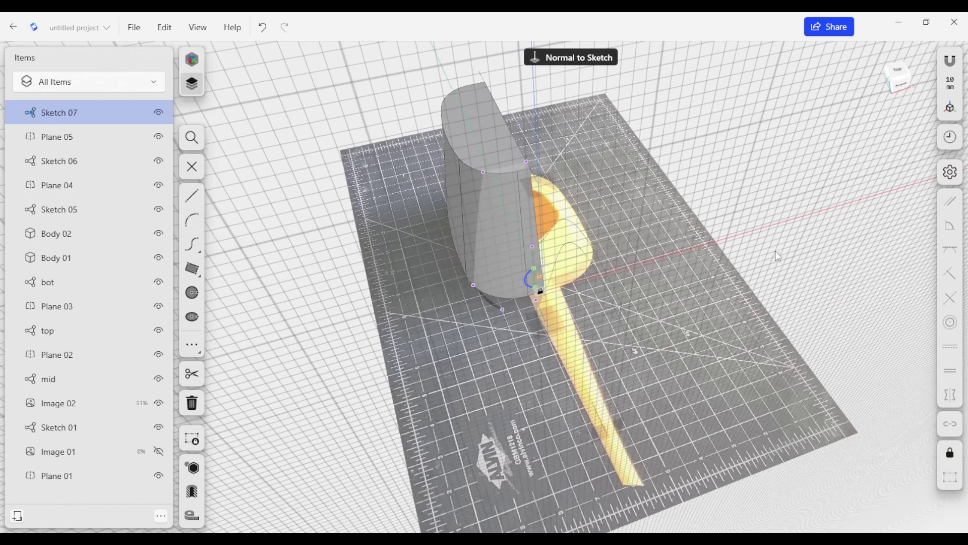
pyautogui.click(776, 251)
pyautogui.moveTo(709, 312); pyautogui.dragTo(748, 268, button='right')
pyautogui.scroll(5, 671, 283)
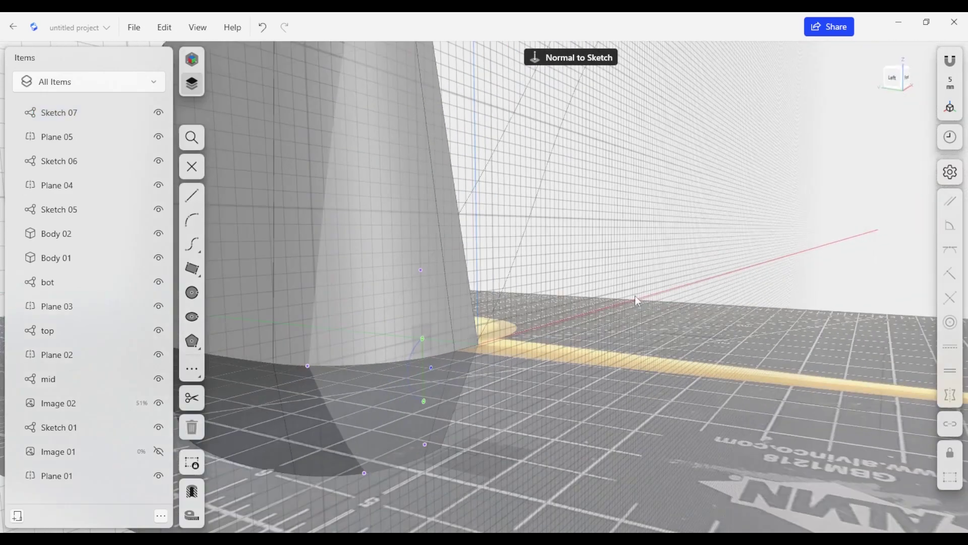
pyautogui.scroll(2, 615, 318)
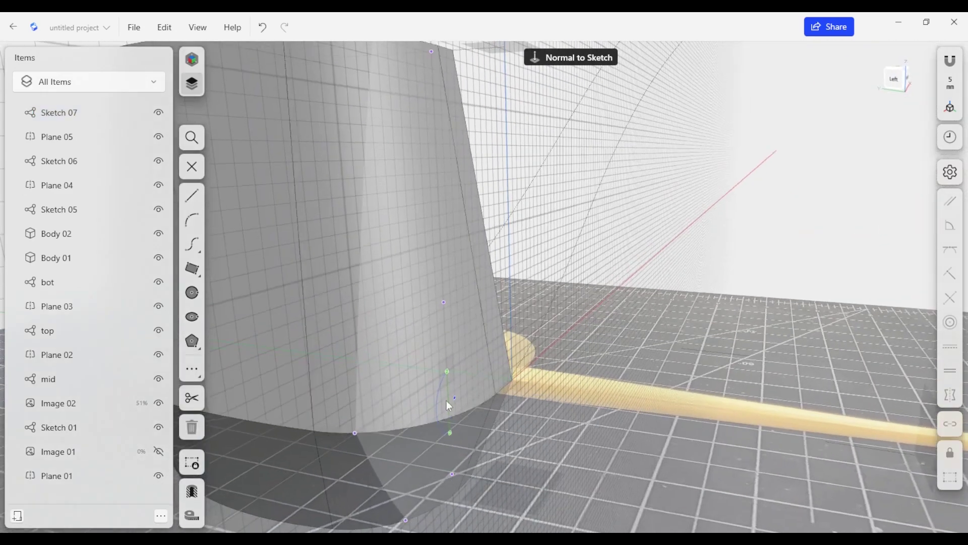
# Move the upper endpoint of the base half profile up to the point where the upper spout spline meets the plane
pyautogui.click(449, 398)
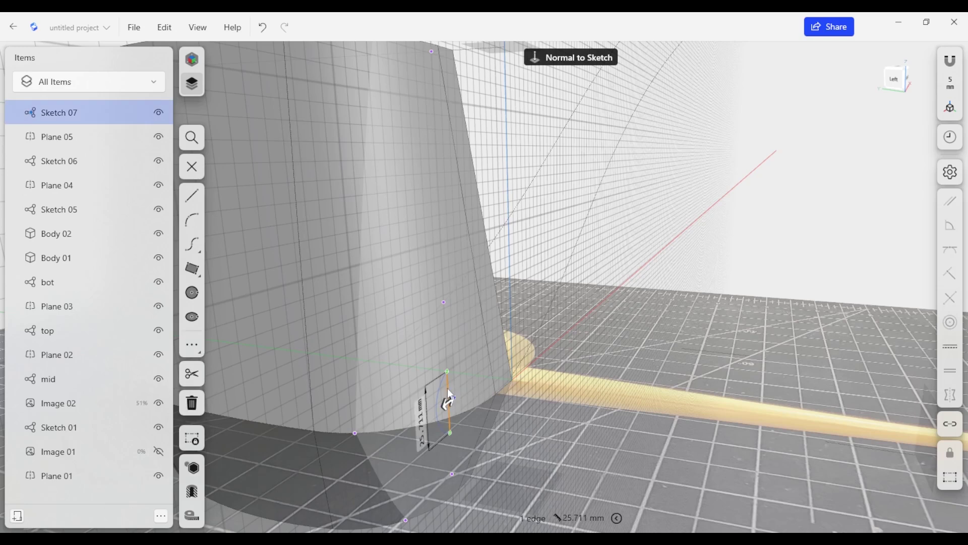
pyautogui.click(447, 372)
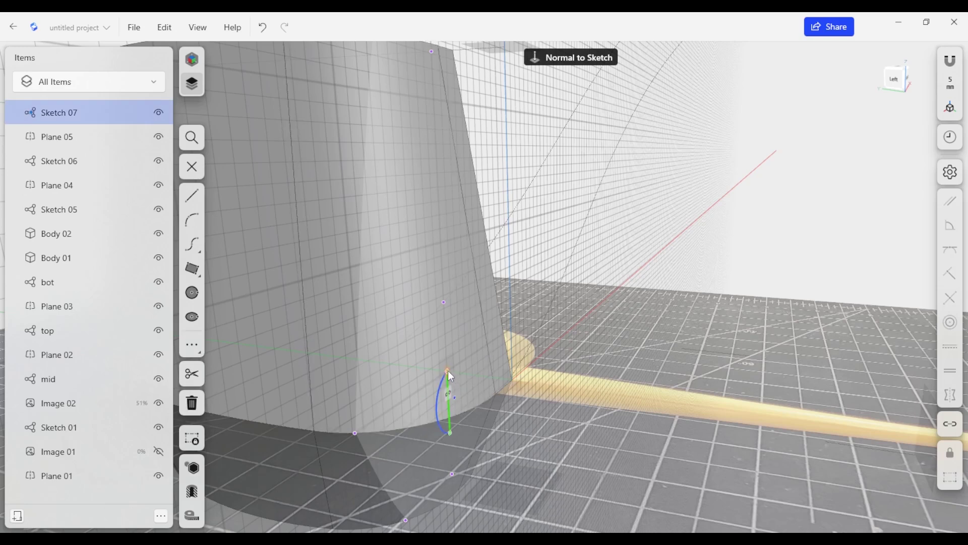
pyautogui.moveTo(447, 373); pyautogui.dragTo(446, 302)
pyautogui.moveTo(447, 370); pyautogui.dragTo(444, 302)
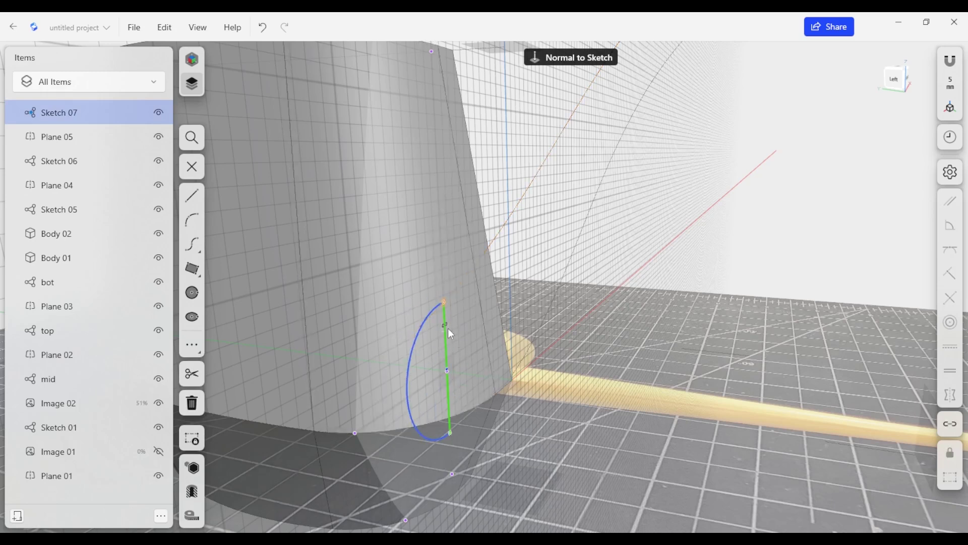
pyautogui.moveTo(462, 344)
pyautogui.mouseDown(button='right')
pyautogui.moveTo(489, 307)
pyautogui.moveTo(474, 333)
pyautogui.mouseUp(button='right')
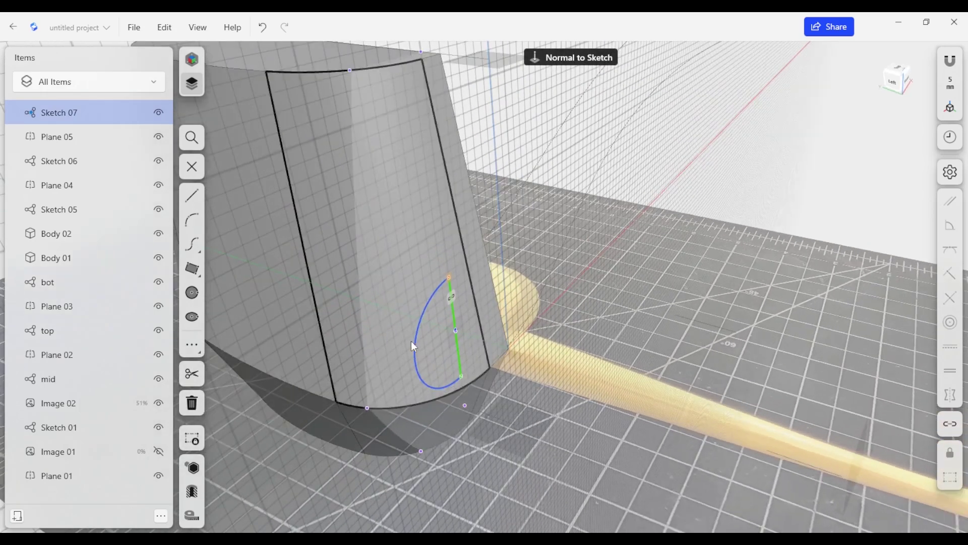
# Flatten the arc of the base half profile slightly toward its straight side and exit the sketch
pyautogui.moveTo(417, 347)
pyautogui.mouseDown()
pyautogui.moveTo(412, 372)
pyautogui.moveTo(440, 356)
pyautogui.moveTo(434, 362)
pyautogui.mouseUp()
pyautogui.moveTo(434, 362); pyautogui.dragTo(631, 278, button='right')
pyautogui.press('Escape')
pyautogui.scroll(-1, 698, 225)
pyautogui.scroll(-1, 374, 305)
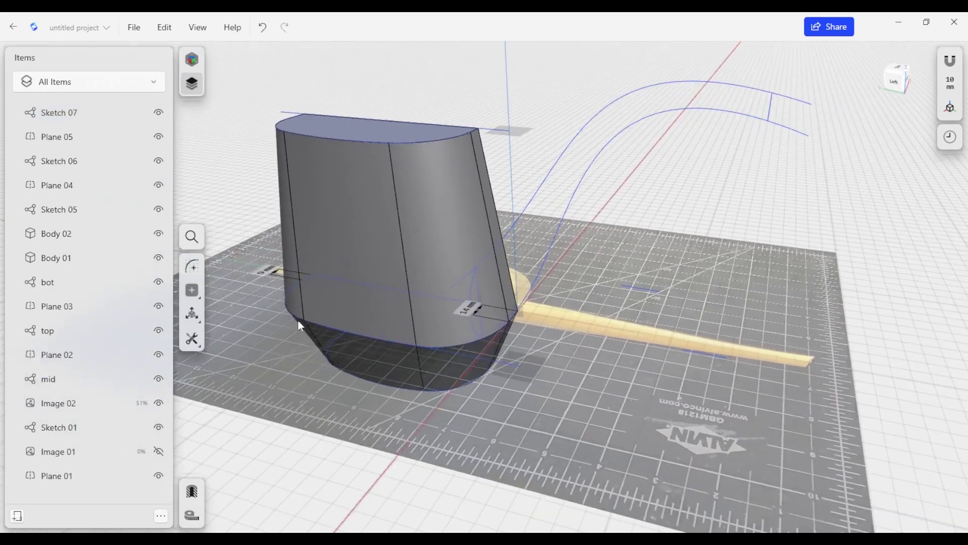
pyautogui.scroll(1, 283, 304)
# Start a Loft and select the half profile at the spout tip as its first section
pyautogui.click(191, 83)
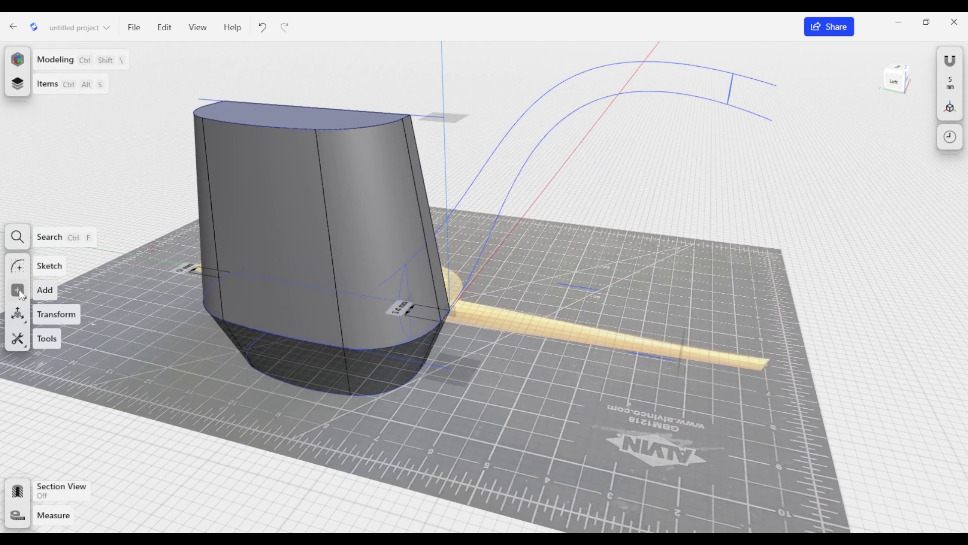
pyautogui.click(18, 338)
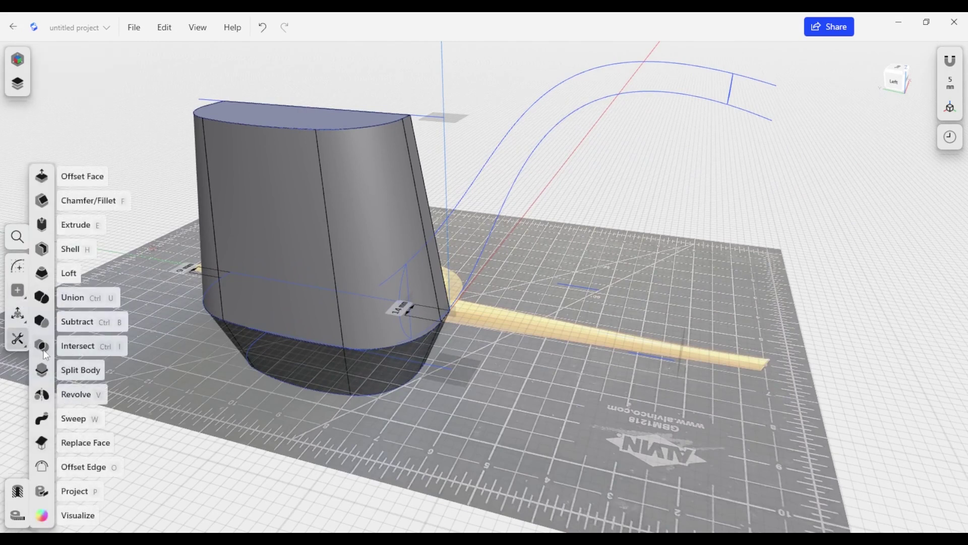
pyautogui.click(42, 273)
pyautogui.moveTo(348, 375); pyautogui.dragTo(536, 336, button='right')
pyautogui.scroll(5, 600, 226)
pyautogui.click(606, 211)
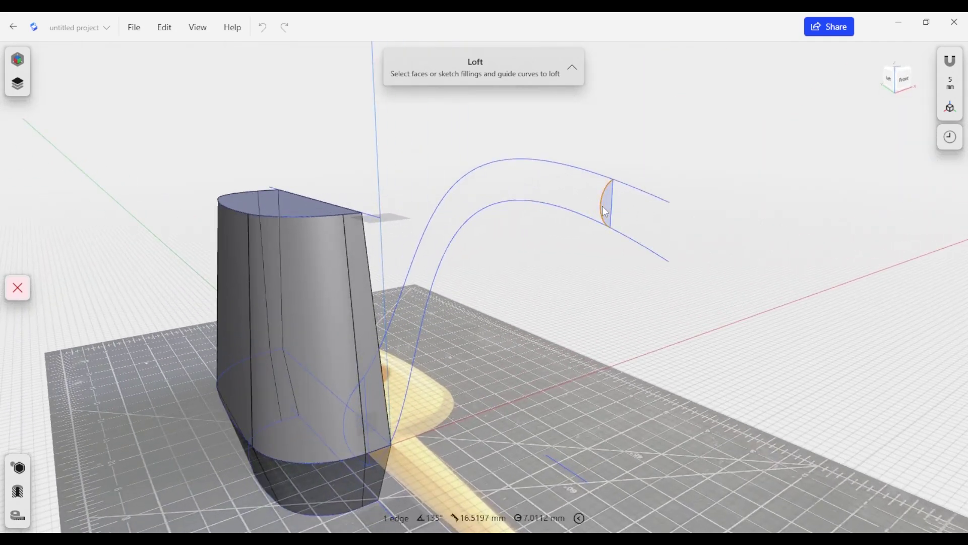
pyautogui.click(609, 206)
pyautogui.moveTo(605, 238)
pyautogui.mouseDown(button='right')
pyautogui.moveTo(475, 316)
pyautogui.moveTo(495, 320)
pyautogui.moveTo(460, 411)
pyautogui.mouseUp(button='right')
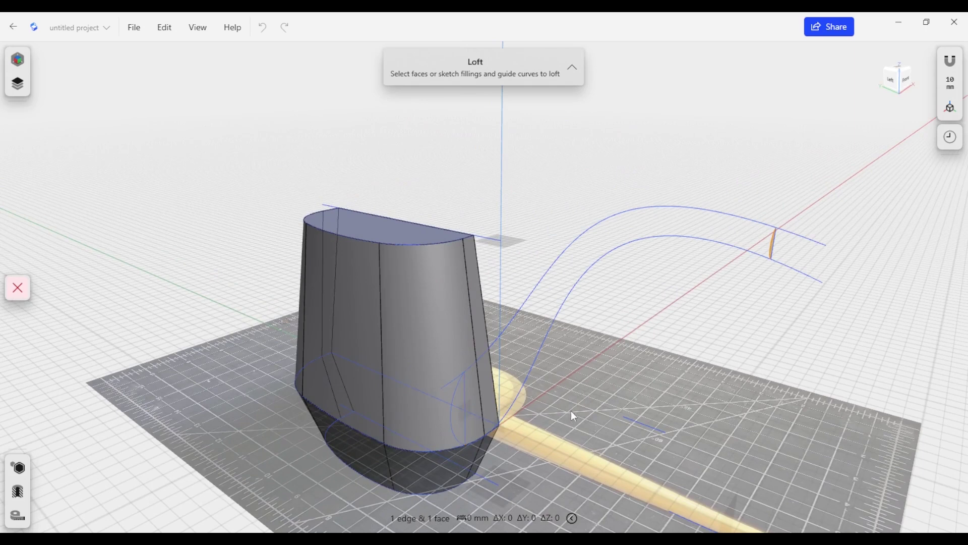
pyautogui.moveTo(571, 410); pyautogui.dragTo(455, 362, button='right')
# Hide Body 01 and Body 02 to expose the spout-base profile for the loft
pyautogui.click(18, 83)
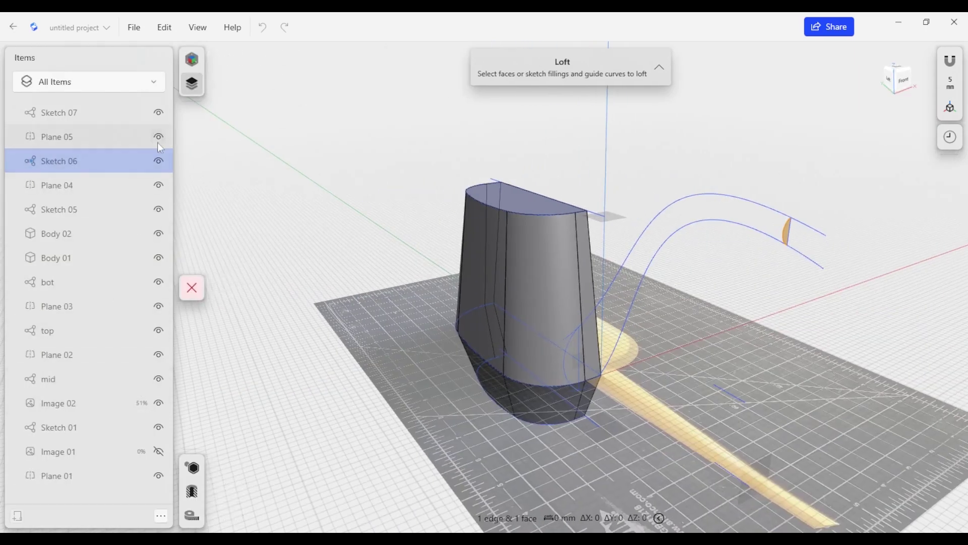
pyautogui.click(158, 233)
pyautogui.click(158, 258)
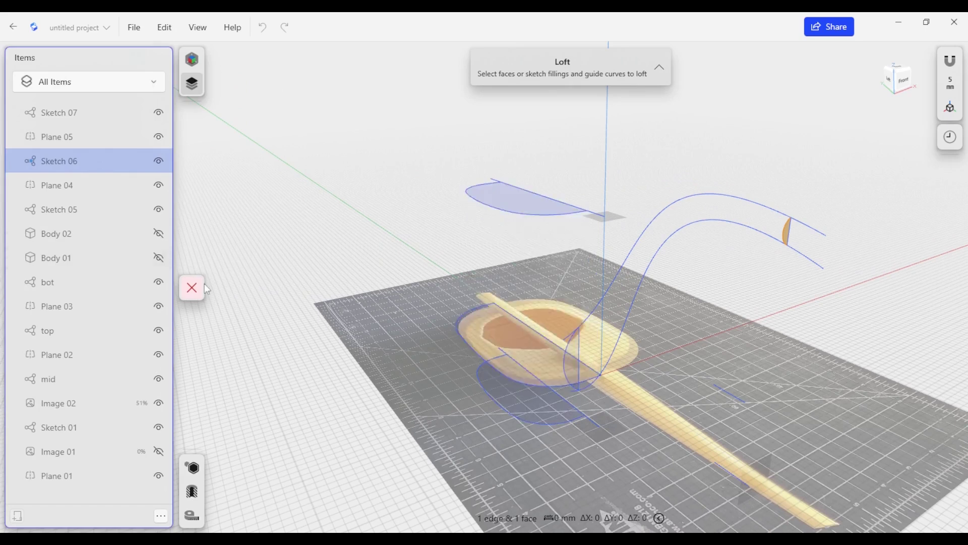
# Loft the tip half profile to the spout-base half profile, using the spout splines as guide curves
pyautogui.click(576, 356)
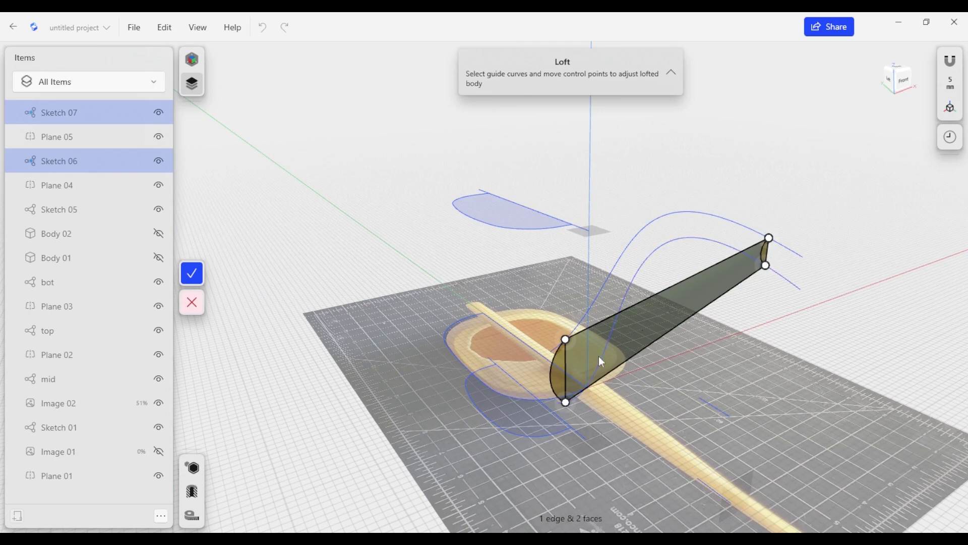
pyautogui.click(693, 242)
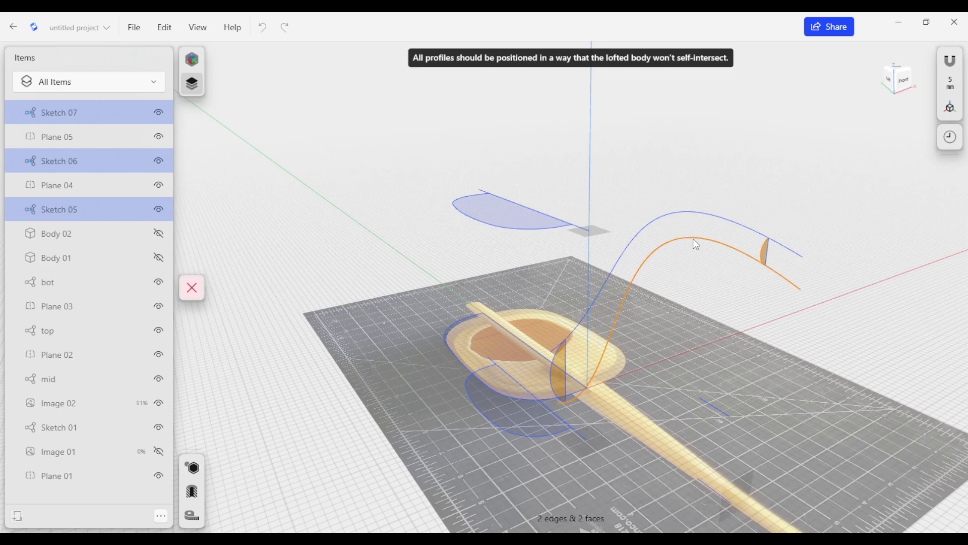
pyautogui.moveTo(567, 374); pyautogui.dragTo(625, 337, button='right')
pyautogui.click(192, 274)
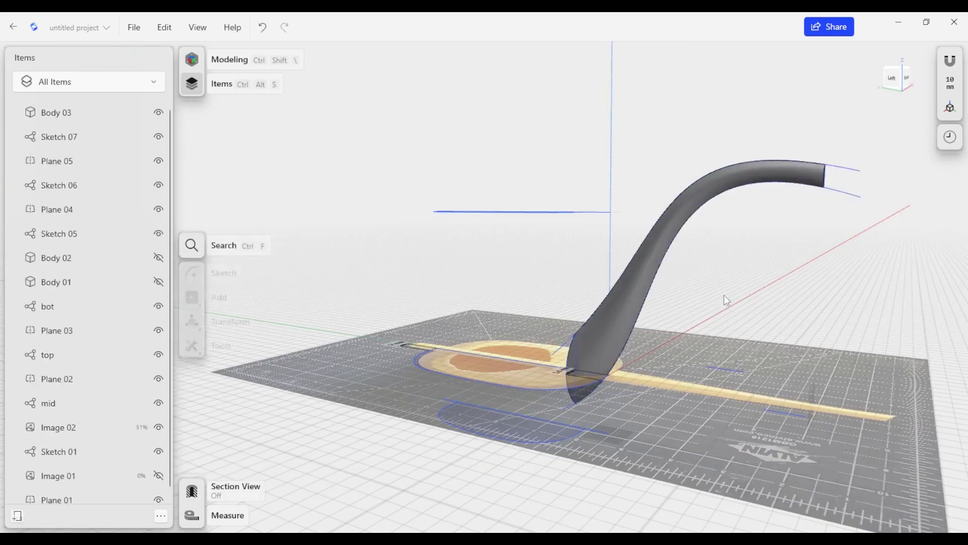
# Show the side-view reference Image 01 to compare the lofted spout and its tip with it, and hide the image again
pyautogui.moveTo(699, 301); pyautogui.dragTo(234, 328, button='right')
pyautogui.scroll(-1, 135, 443)
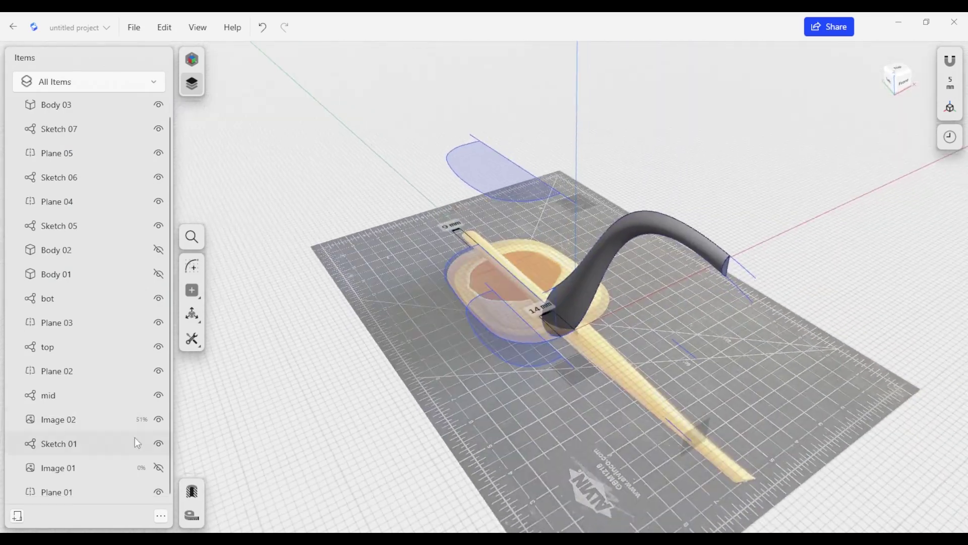
pyautogui.click(158, 468)
pyautogui.moveTo(520, 354); pyautogui.dragTo(747, 227, button='right')
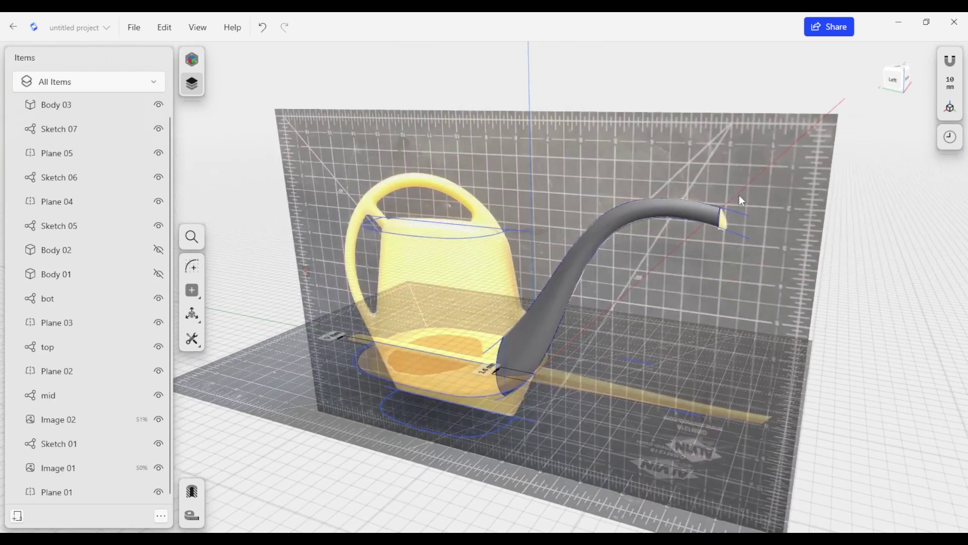
pyautogui.scroll(5, 723, 212)
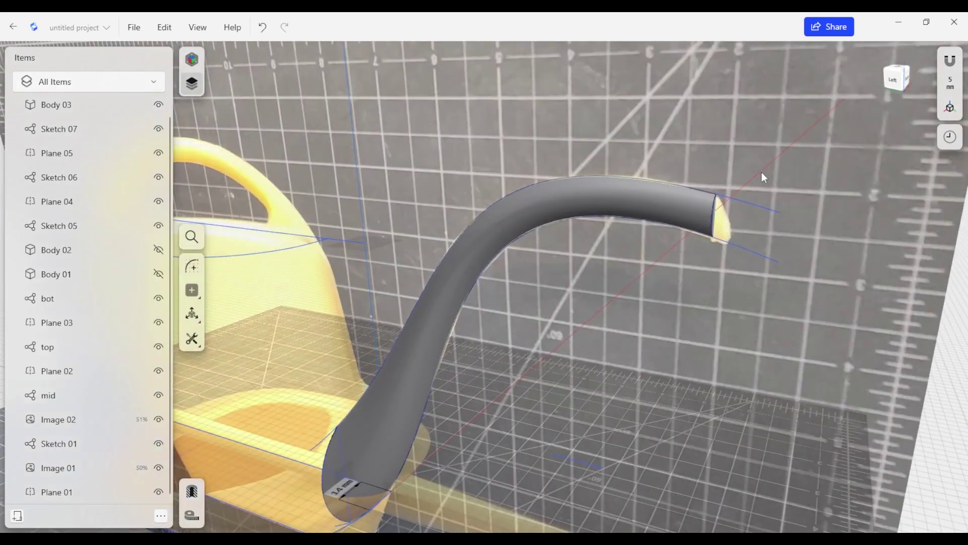
pyautogui.moveTo(722, 185); pyautogui.dragTo(693, 188, button='right')
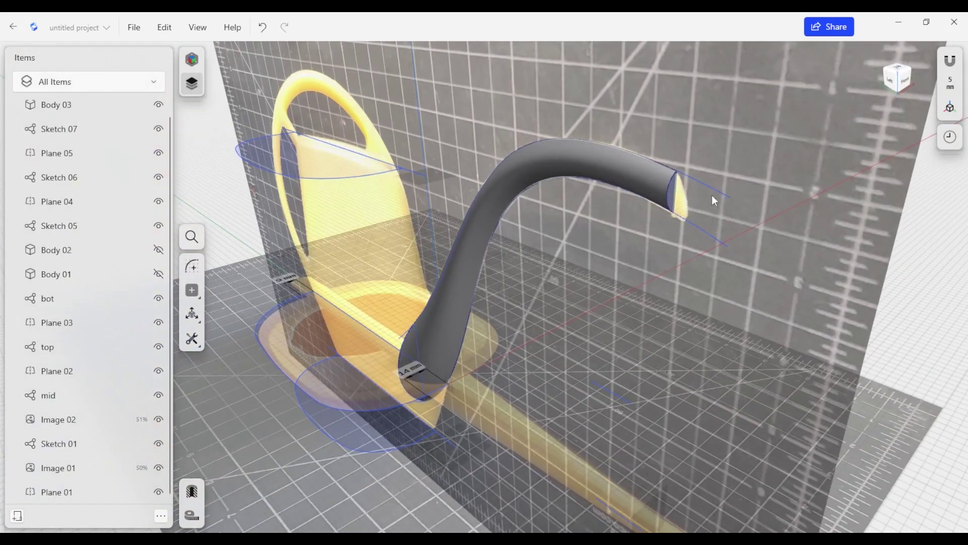
pyautogui.click(703, 185)
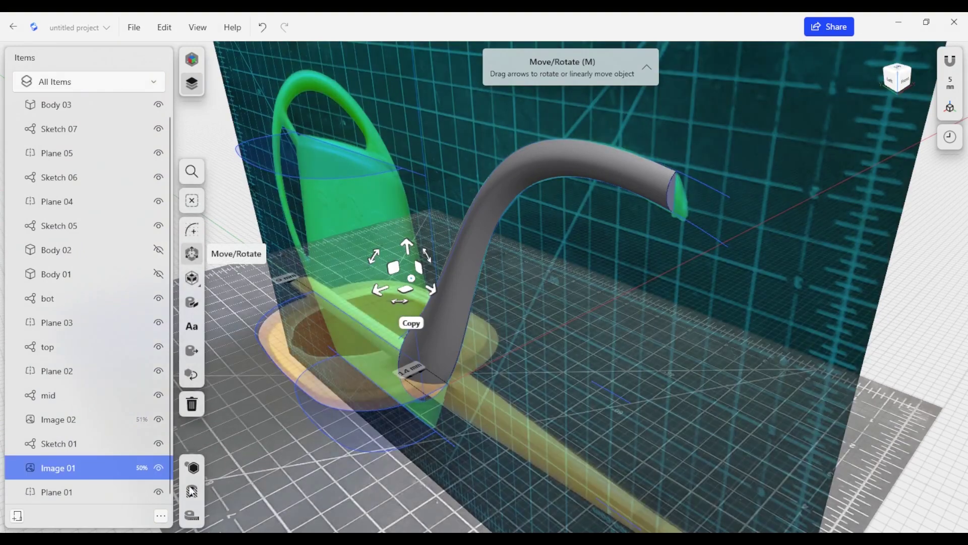
pyautogui.click(159, 471)
# Move the half profile at the spout tip farther outward, toward the free ends of the guide splines
pyautogui.click(697, 193)
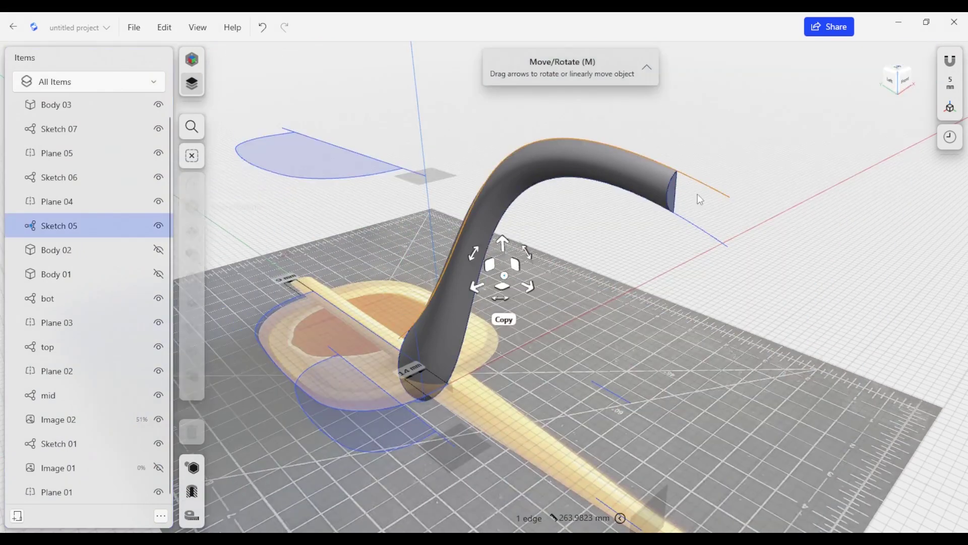
pyautogui.click(675, 198)
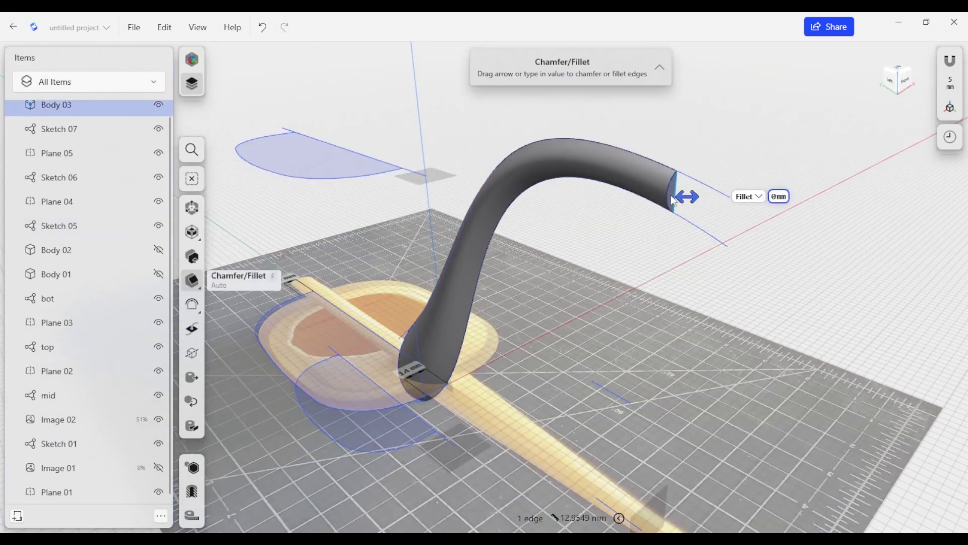
pyautogui.click(682, 197)
pyautogui.scroll(3, 684, 196)
pyautogui.click(658, 204)
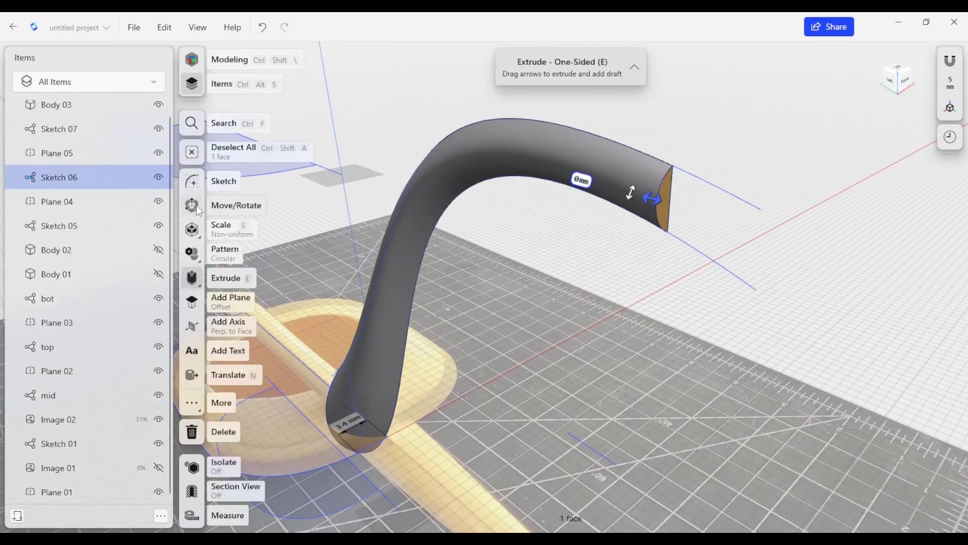
pyautogui.click(191, 205)
pyautogui.moveTo(694, 210); pyautogui.dragTo(754, 241)
pyautogui.click(840, 187)
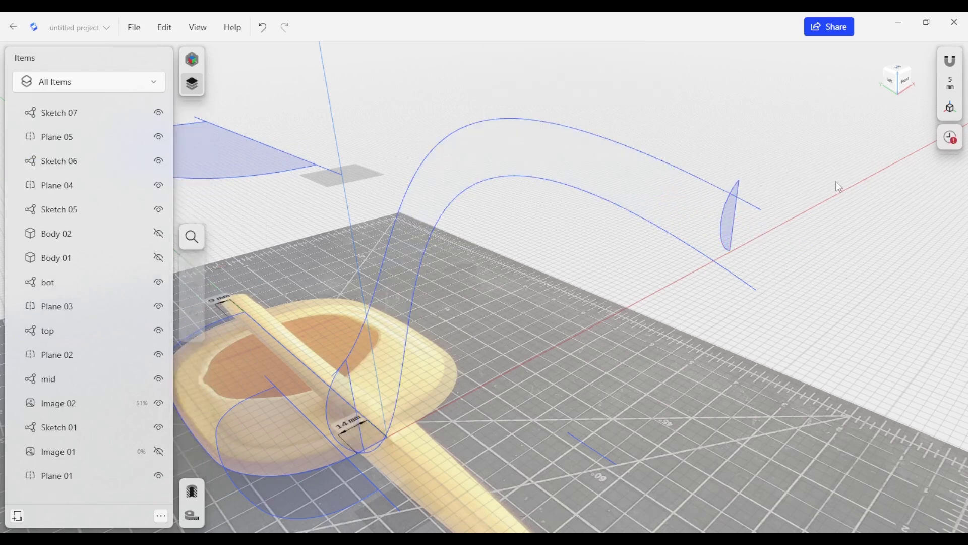
# Edit the moved tip profile sketch, placing its upper and lower endpoints on the spout guide splines so the loft rebuilds
pyautogui.doubleClick(740, 184)
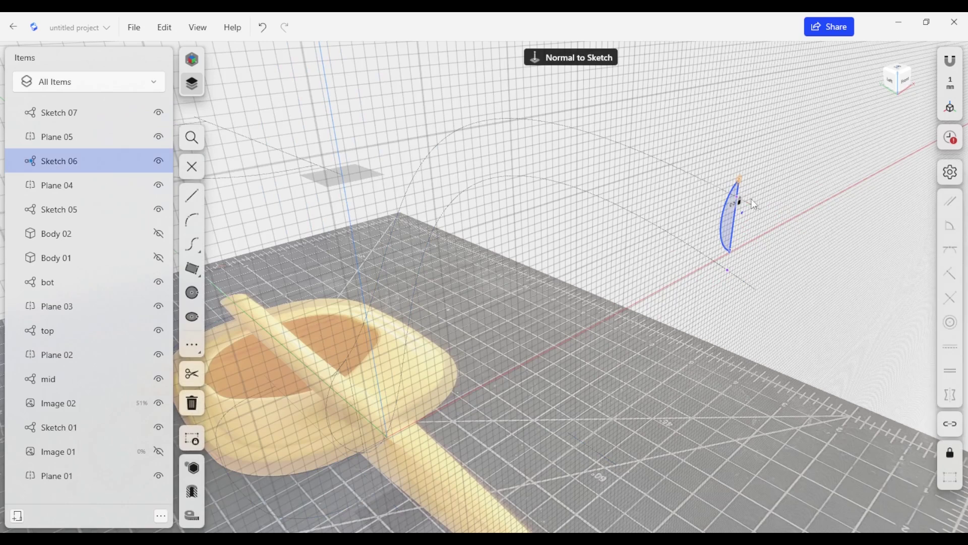
pyautogui.moveTo(739, 183); pyautogui.dragTo(737, 197)
pyautogui.moveTo(732, 257); pyautogui.dragTo(728, 267)
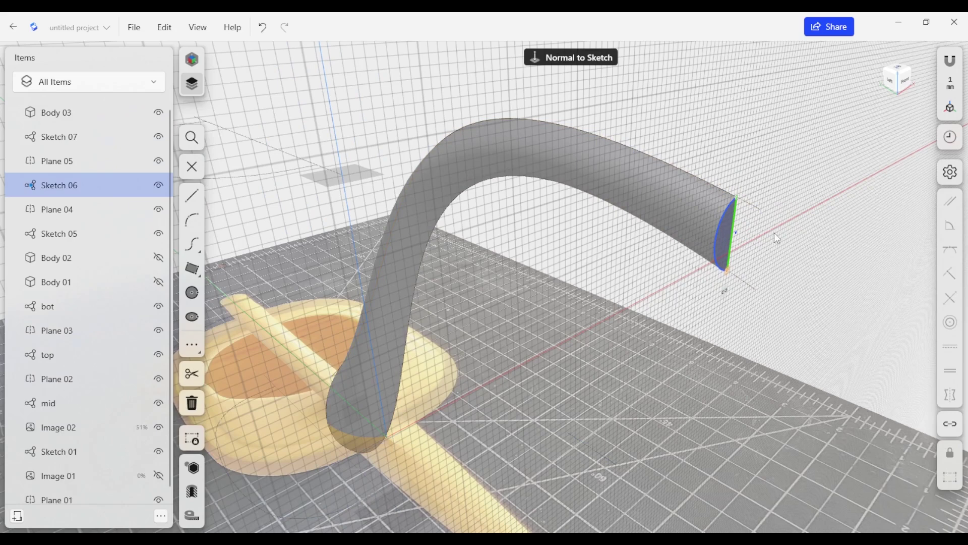
pyautogui.press('Escape')
pyautogui.press('Escape')
# Show the reference Image 01 and compare the extended spout with it from the side
pyautogui.scroll(-3, 589, 183)
pyautogui.moveTo(533, 244); pyautogui.dragTo(661, 232, button='right')
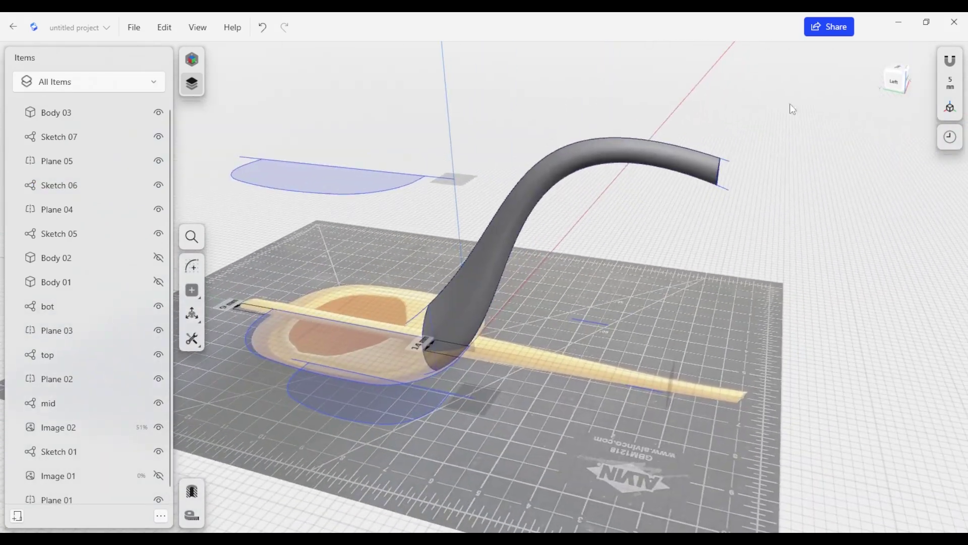
pyautogui.moveTo(778, 188); pyautogui.dragTo(750, 200, button='right')
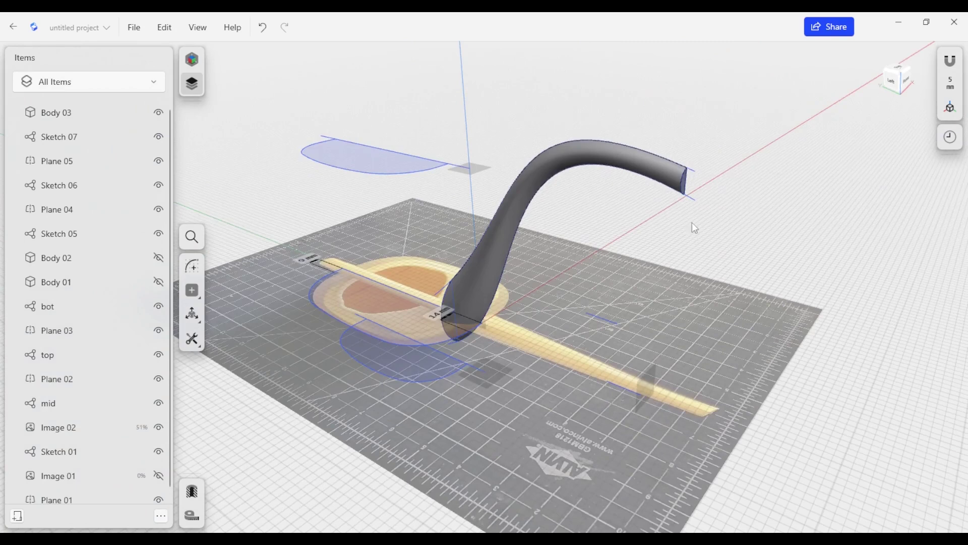
pyautogui.scroll(-1, 146, 323)
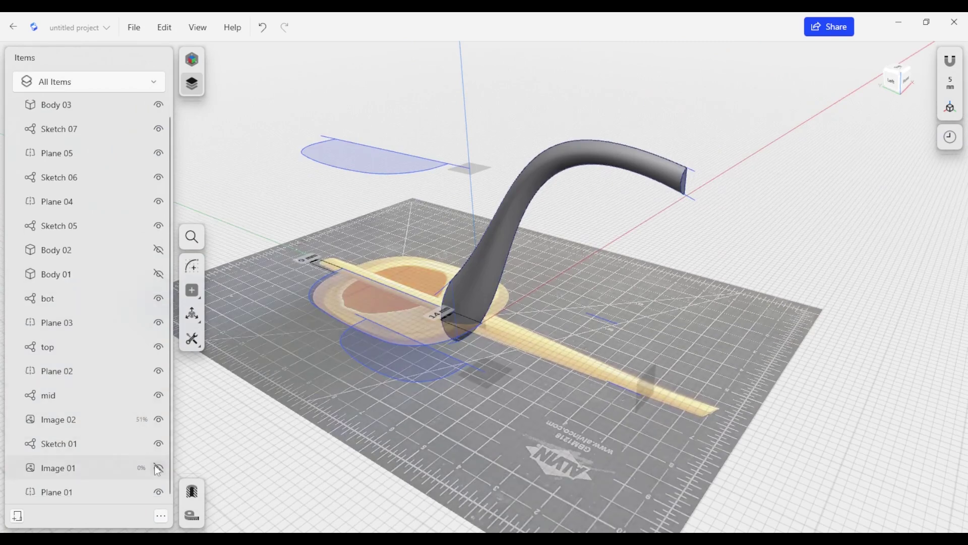
pyautogui.click(158, 468)
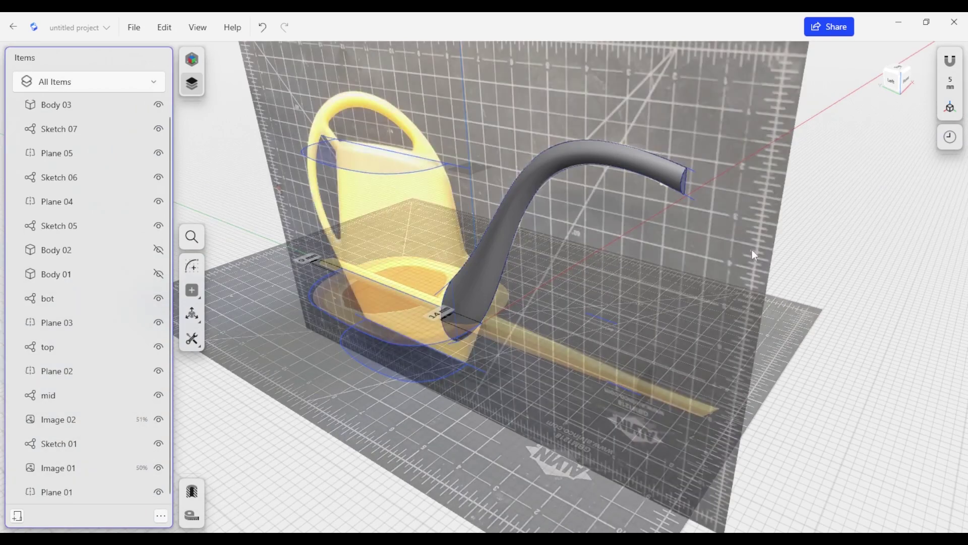
pyautogui.moveTo(819, 224); pyautogui.dragTo(843, 204, button='right')
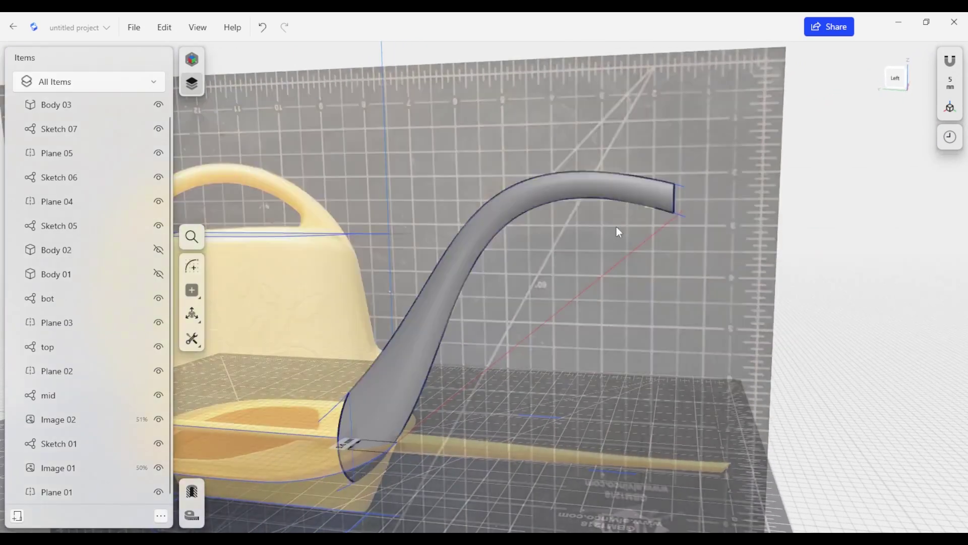
pyautogui.scroll(-3, 621, 238)
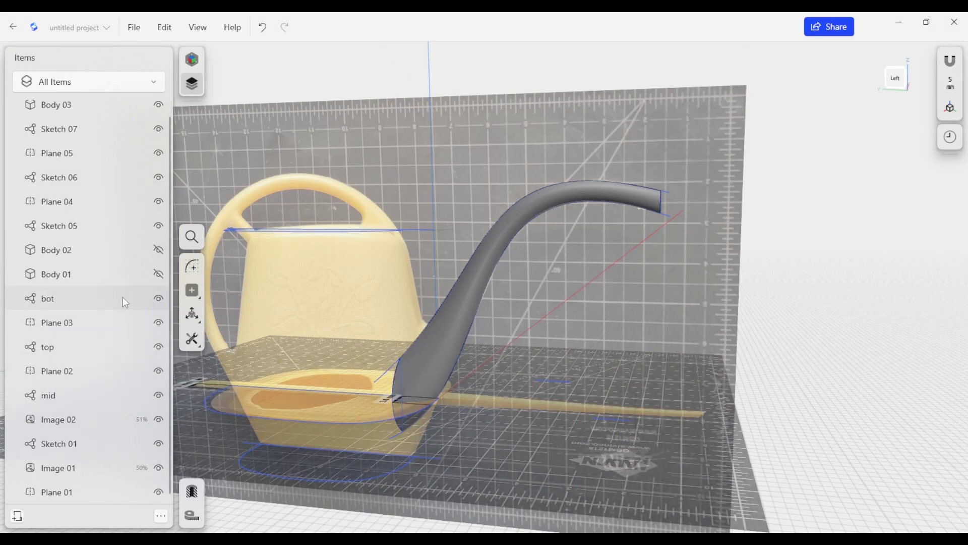
# Show Body 01 and Body 02 again alongside the spout and view the whole half watering can
pyautogui.hotkey('ctrl', 'z')
pyautogui.hotkey('ctrl', 'z')
pyautogui.scroll(-5, 834, 284)
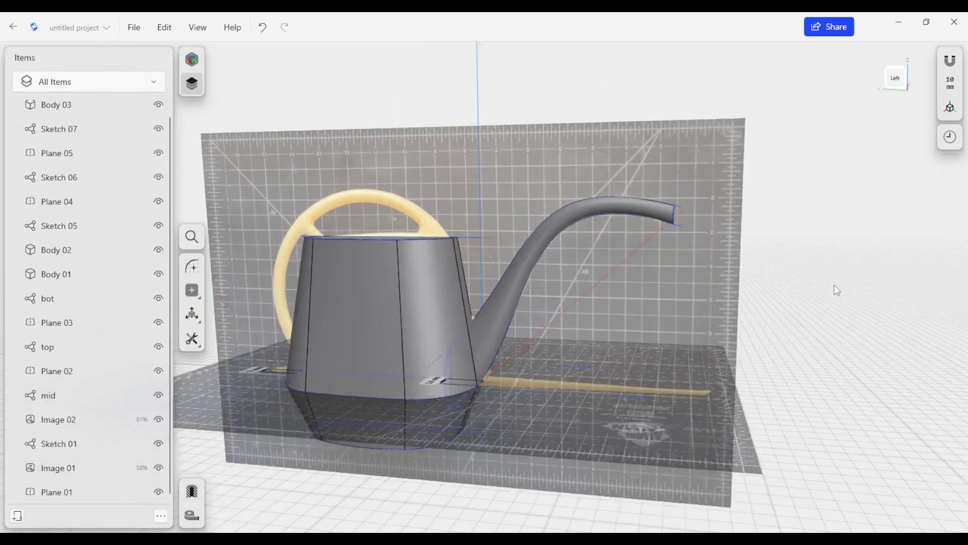
pyautogui.moveTo(571, 362); pyautogui.dragTo(605, 285, button='right')
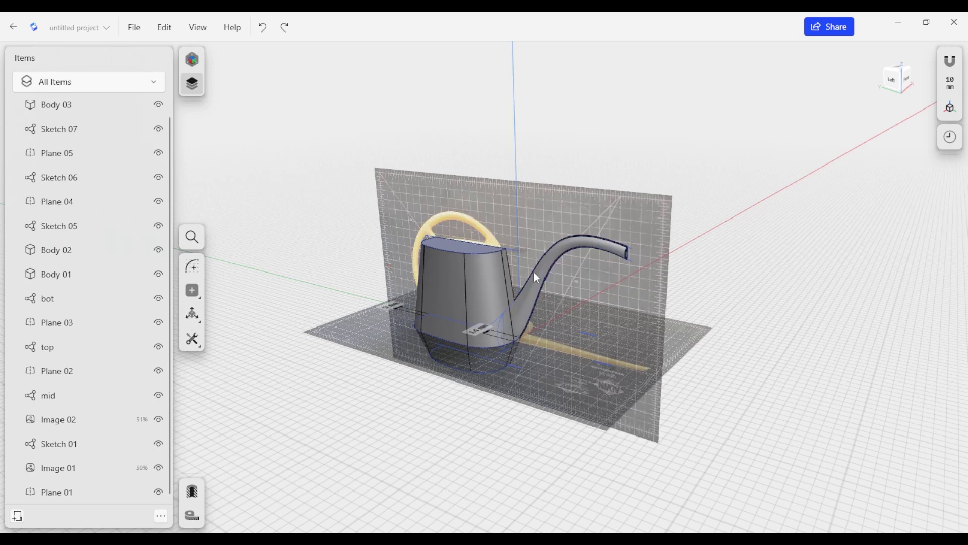
# Hide the reference images Image 01 and Image 02
pyautogui.click(523, 221)
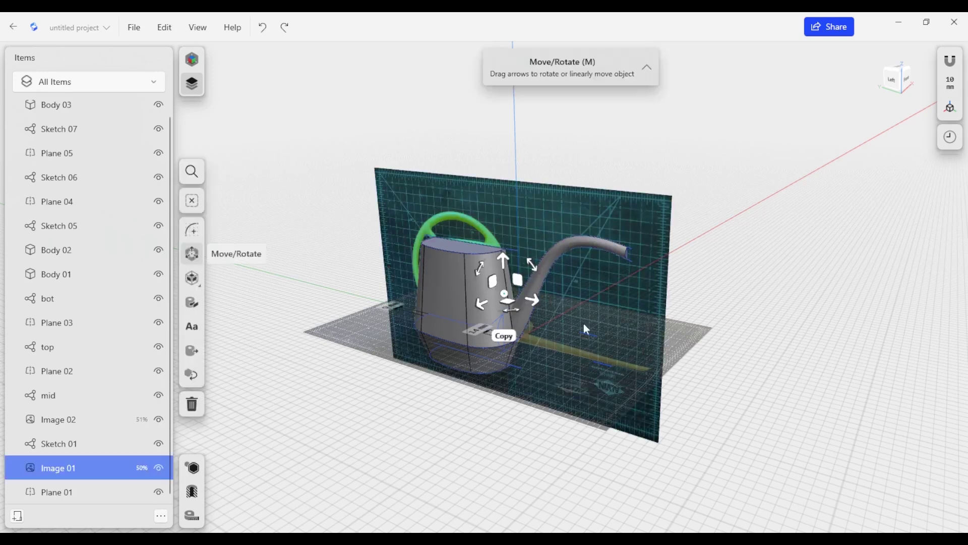
pyautogui.click(152, 419)
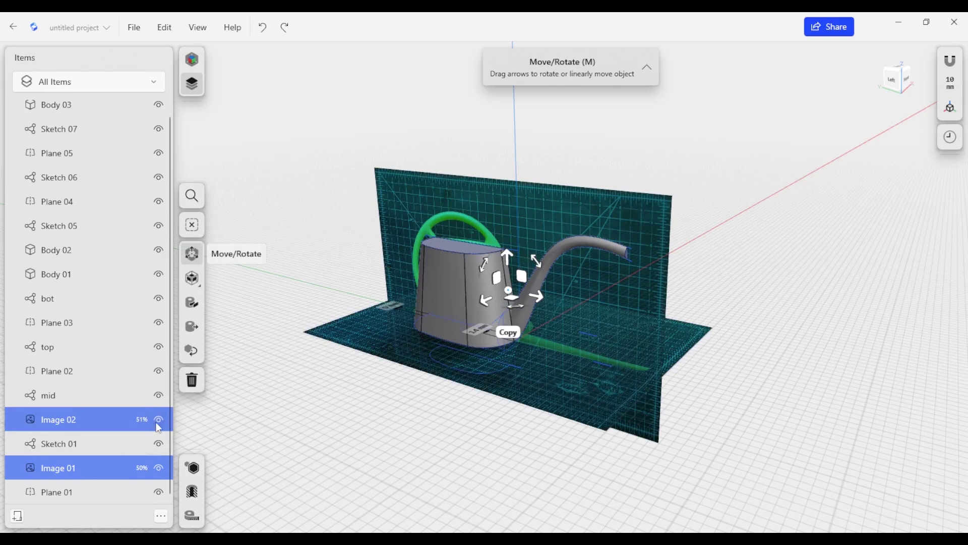
pyautogui.click(159, 420)
pyautogui.click(161, 469)
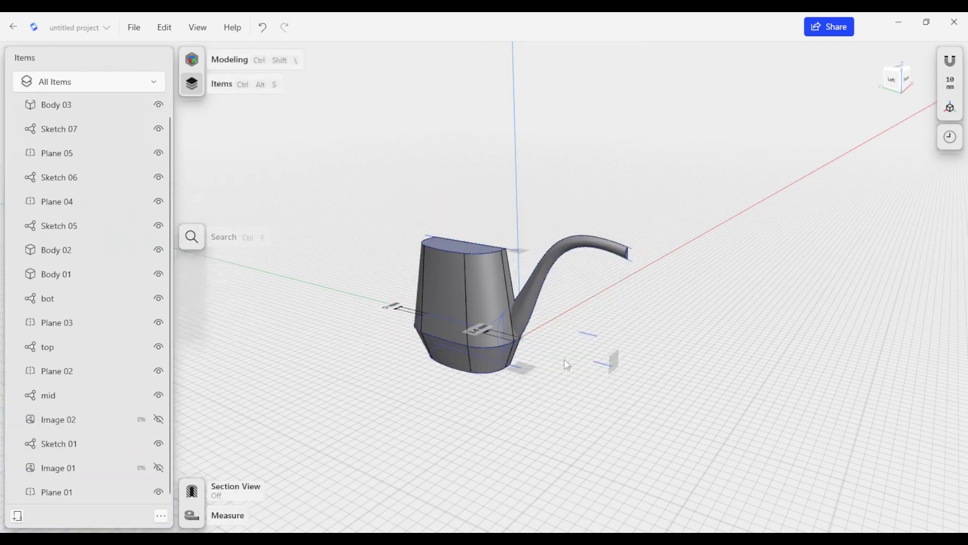
# Make an unlinked copy of Body 01, Body 02 and Body 03, offset about 94 mm sideways behind the originals
pyautogui.moveTo(503, 437); pyautogui.dragTo(566, 184, button='right')
pyautogui.moveTo(555, 384); pyautogui.dragTo(558, 391, button='middle')
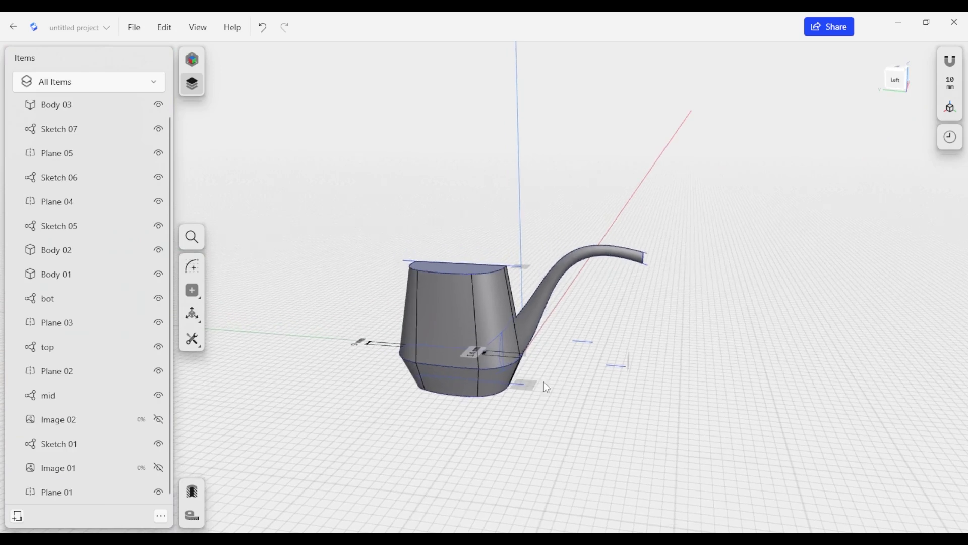
pyautogui.scroll(2, 445, 280)
pyautogui.moveTo(469, 306); pyautogui.dragTo(572, 233, button='right')
pyautogui.moveTo(576, 276); pyautogui.dragTo(621, 257, button='middle')
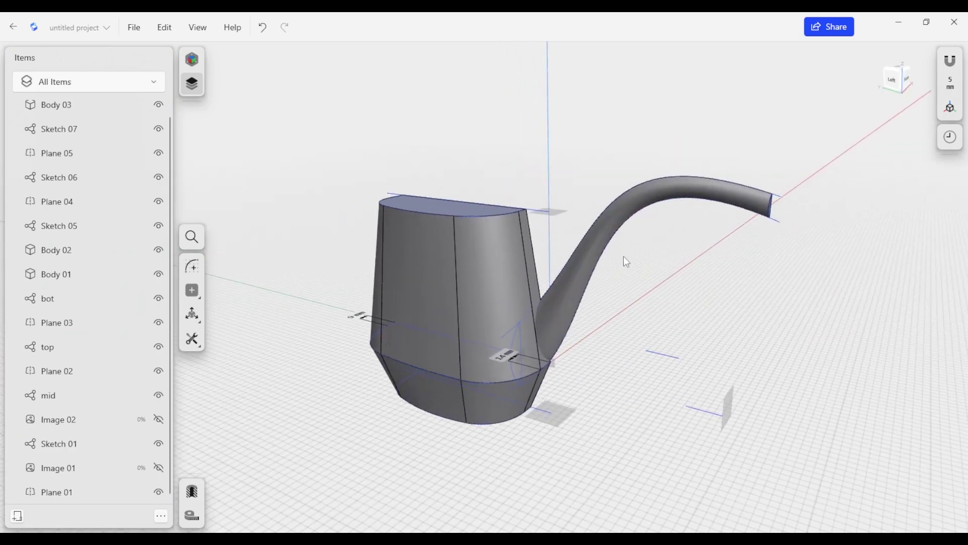
pyautogui.moveTo(685, 264); pyautogui.dragTo(581, 305, button='right')
pyautogui.click(450, 247)
pyautogui.click(601, 236)
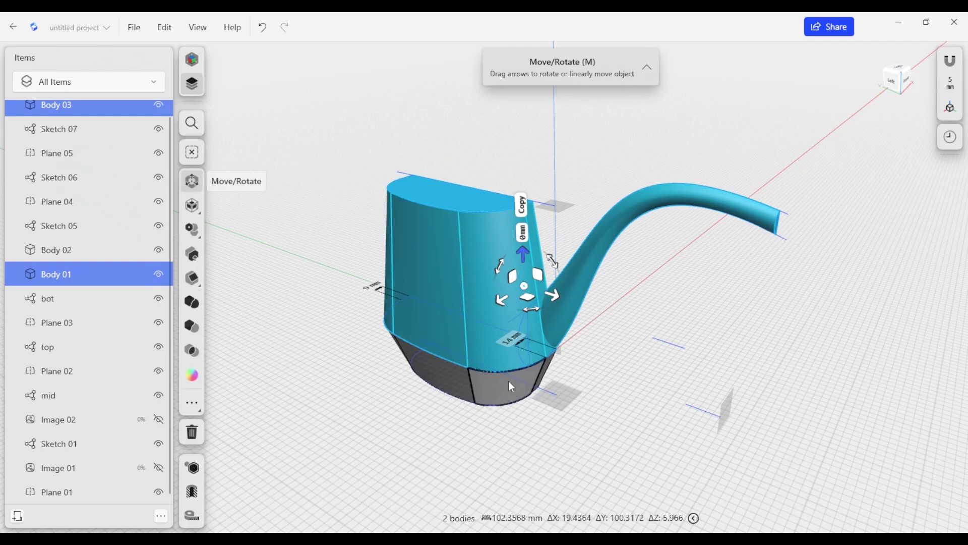
pyautogui.click(509, 381)
pyautogui.click(525, 344)
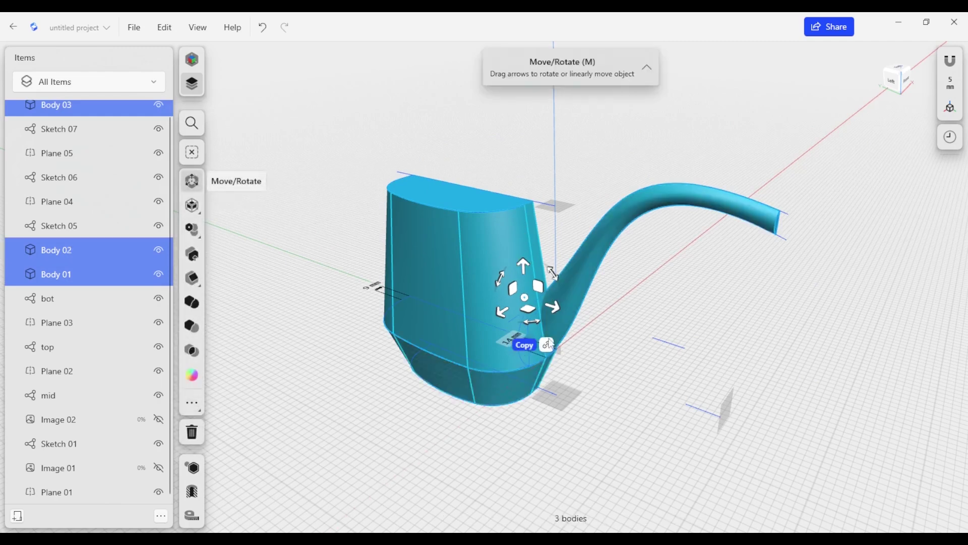
pyautogui.click(548, 345)
pyautogui.moveTo(502, 312); pyautogui.dragTo(574, 278)
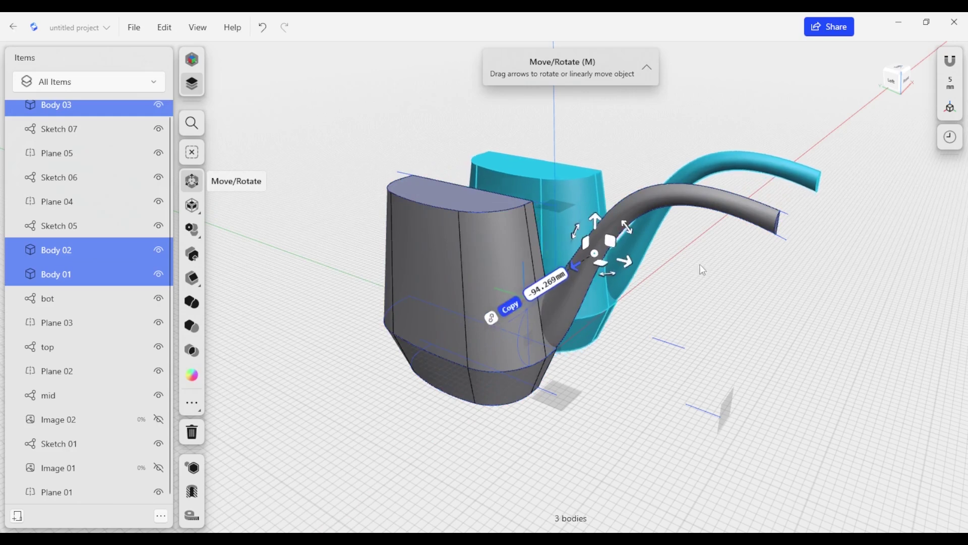
pyautogui.click(722, 292)
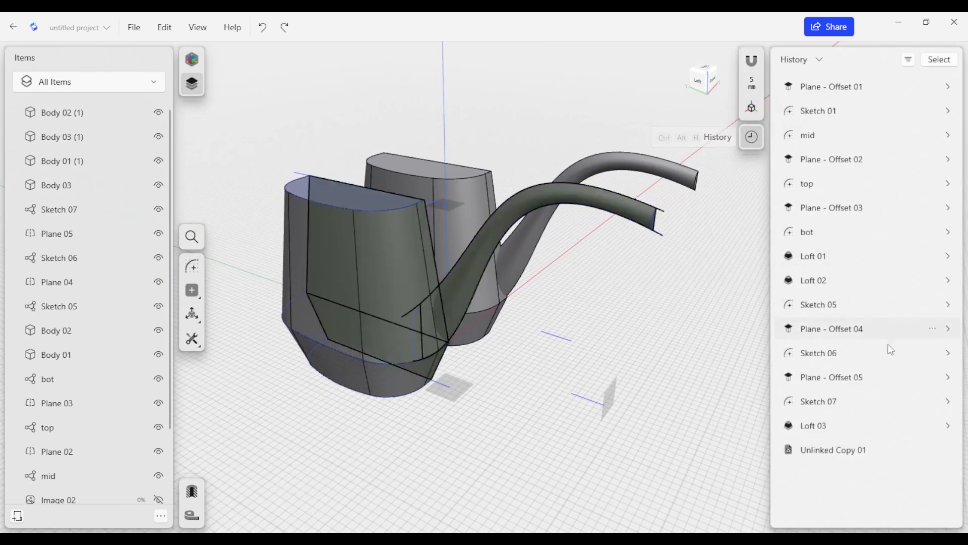
# Move the Unlinked Copy 01 entry to the start of the history and check the history related to the three copied bodies
pyautogui.click(837, 452)
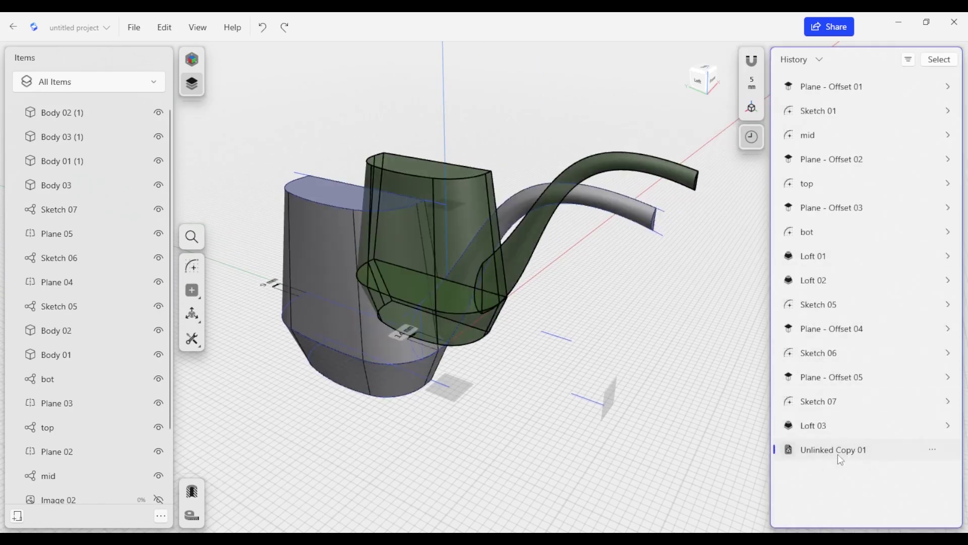
pyautogui.moveTo(823, 457); pyautogui.dragTo(835, 71)
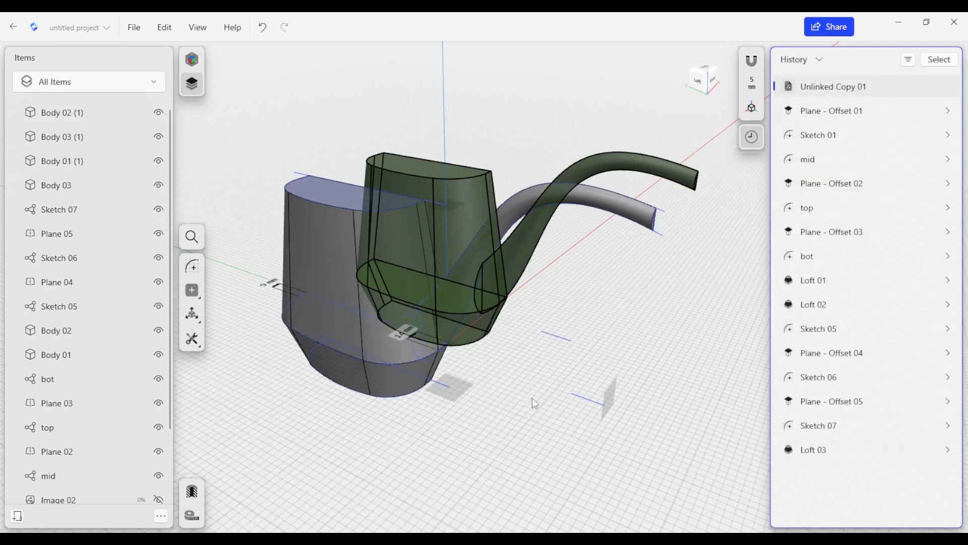
pyautogui.click(50, 114)
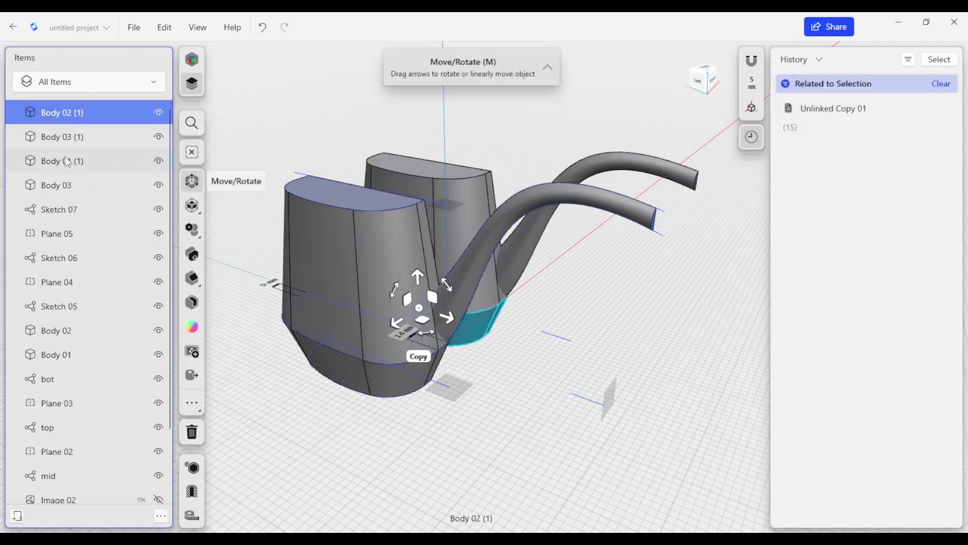
pyautogui.keyDown('shift'); pyautogui.click(67, 162); pyautogui.keyUp('shift')
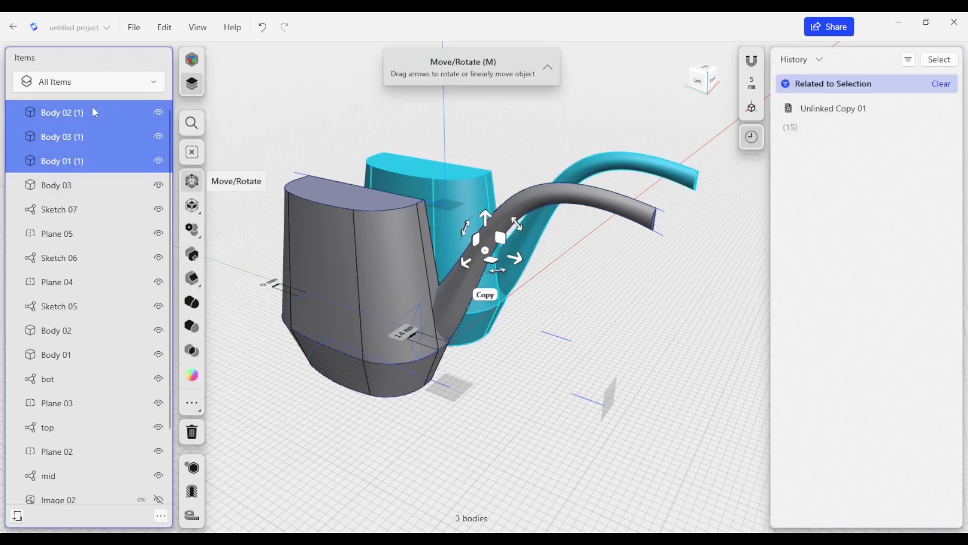
pyautogui.click(683, 318)
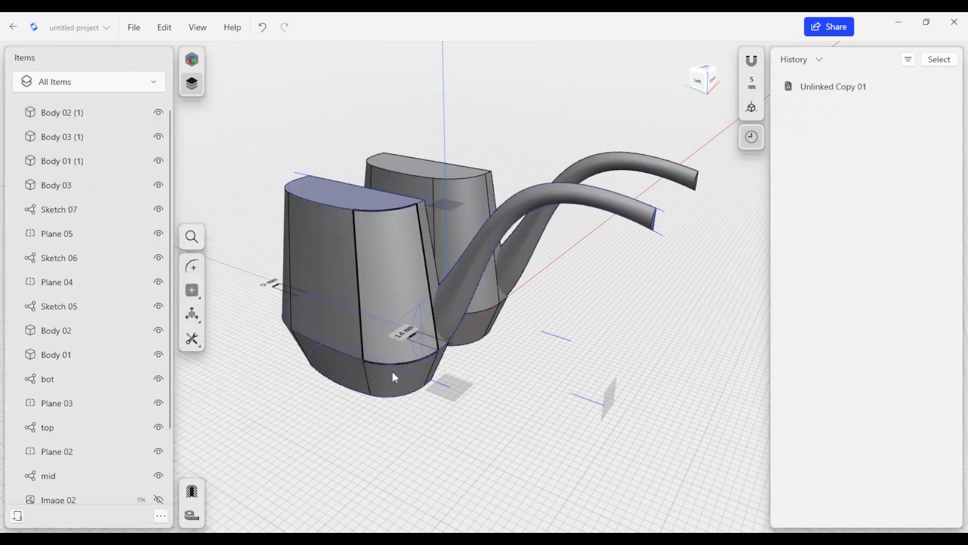
# Edit Sketch 05 and reshape the original spout's upper guide spline by pulling its upper control handle back toward the watering can body
pyautogui.moveTo(546, 422); pyautogui.dragTo(601, 412, button='middle')
pyautogui.moveTo(648, 314); pyautogui.dragTo(656, 343, button='right')
pyautogui.moveTo(606, 326); pyautogui.dragTo(587, 301, button='middle')
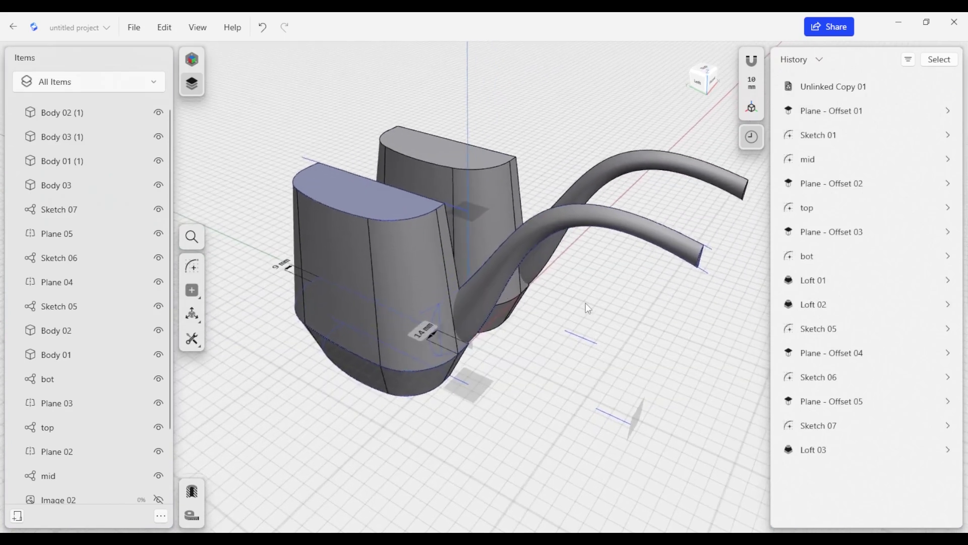
pyautogui.scroll(2, 634, 226)
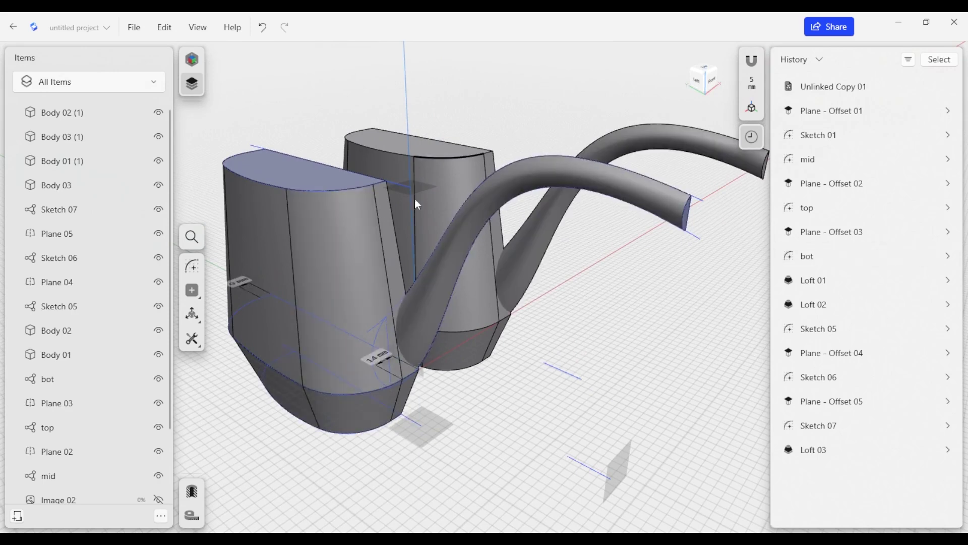
pyautogui.moveTo(649, 331); pyautogui.dragTo(639, 350, button='right')
pyautogui.moveTo(638, 350); pyautogui.dragTo(629, 331, button='middle')
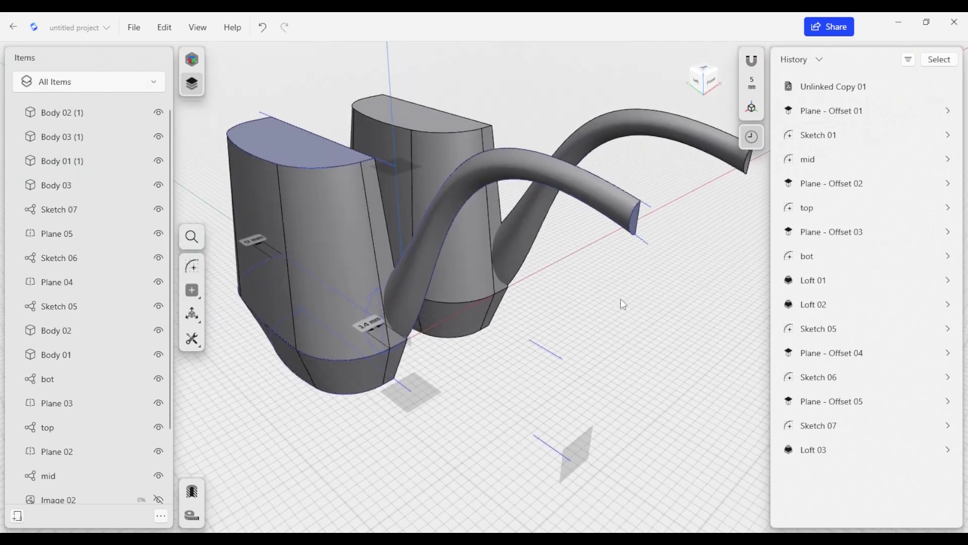
pyautogui.scroll(2, 641, 219)
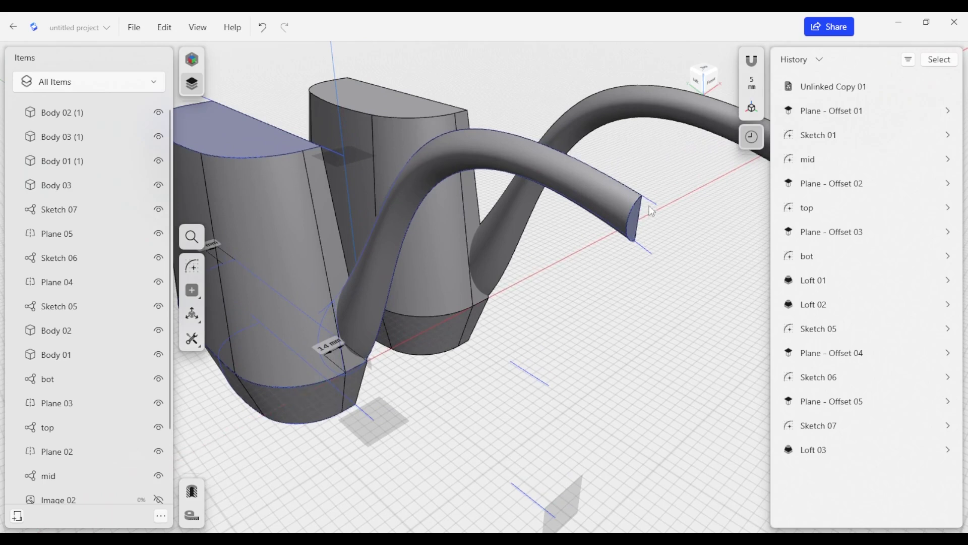
pyautogui.doubleClick(648, 203)
pyautogui.moveTo(605, 298)
pyautogui.mouseDown(button='right')
pyautogui.moveTo(583, 344)
pyautogui.moveTo(577, 336)
pyautogui.mouseUp(button='right')
pyautogui.scroll(-5, 580, 342)
pyautogui.scroll(3, 574, 112)
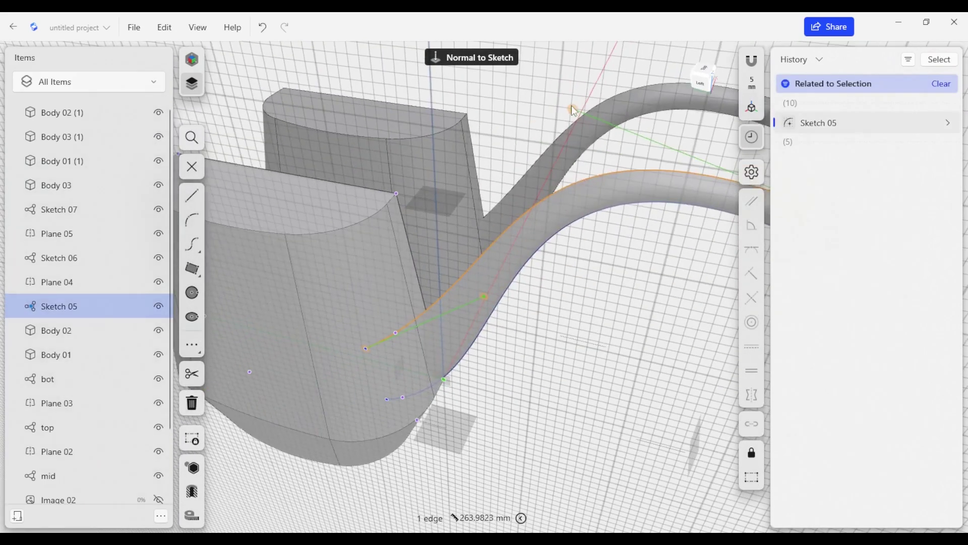
pyautogui.moveTo(571, 109); pyautogui.dragTo(407, 119)
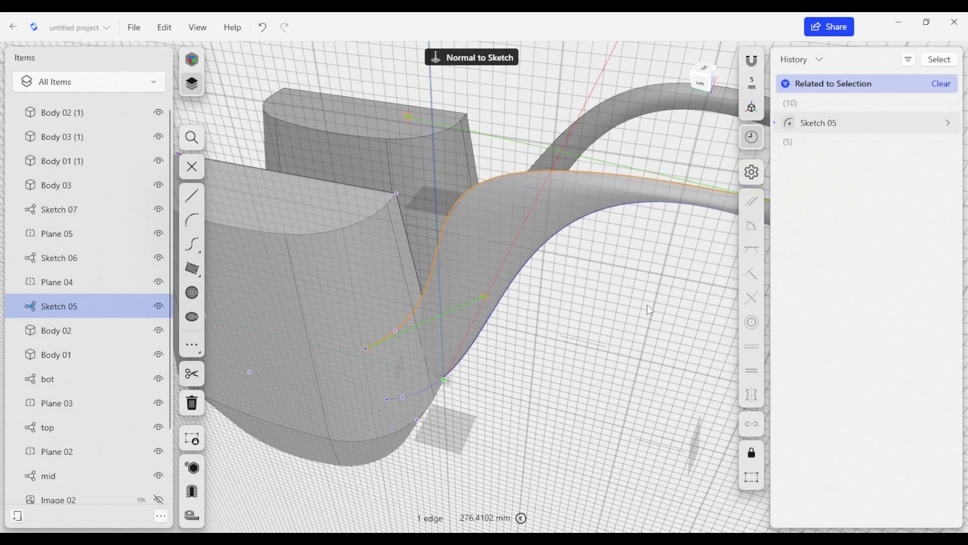
# Reshape the original spout's lower guide spline in Sketch 05 by pulling its upper control handle toward the can body, and finish the sketch
pyautogui.moveTo(671, 313); pyautogui.dragTo(522, 256, button='middle')
pyautogui.scroll(-1, 550, 178)
pyautogui.click(559, 150)
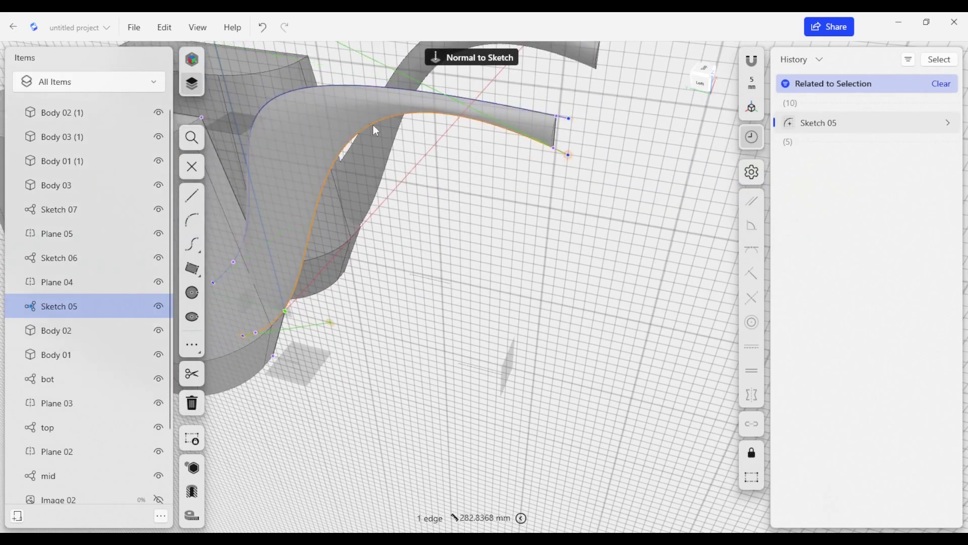
pyautogui.moveTo(428, 200); pyautogui.dragTo(547, 257, button='middle')
pyautogui.moveTo(480, 111)
pyautogui.mouseDown()
pyautogui.moveTo(377, 151)
pyautogui.moveTo(371, 125)
pyautogui.moveTo(382, 122)
pyautogui.mouseUp()
pyautogui.click(539, 341)
pyautogui.scroll(-2, 540, 342)
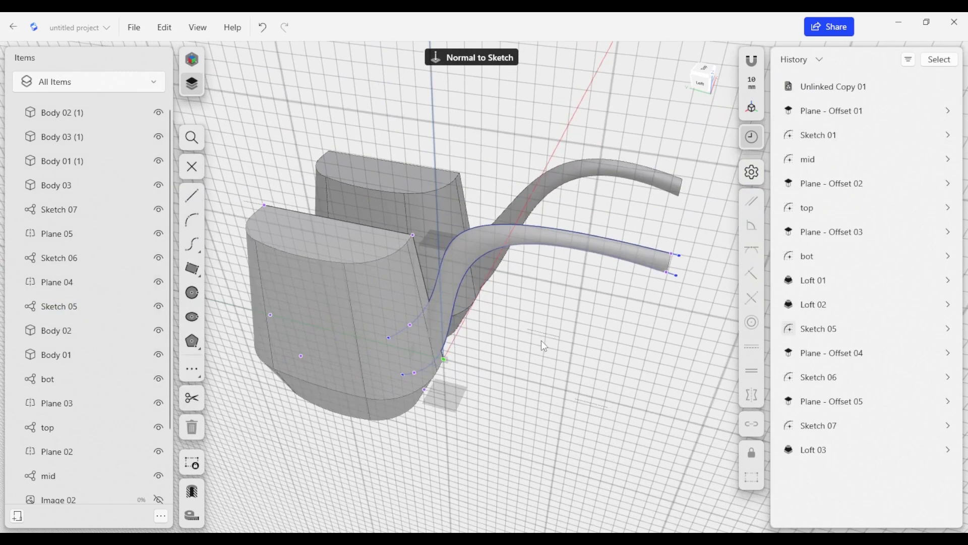
pyautogui.press('Escape')
pyautogui.moveTo(539, 346); pyautogui.dragTo(525, 328, button='right')
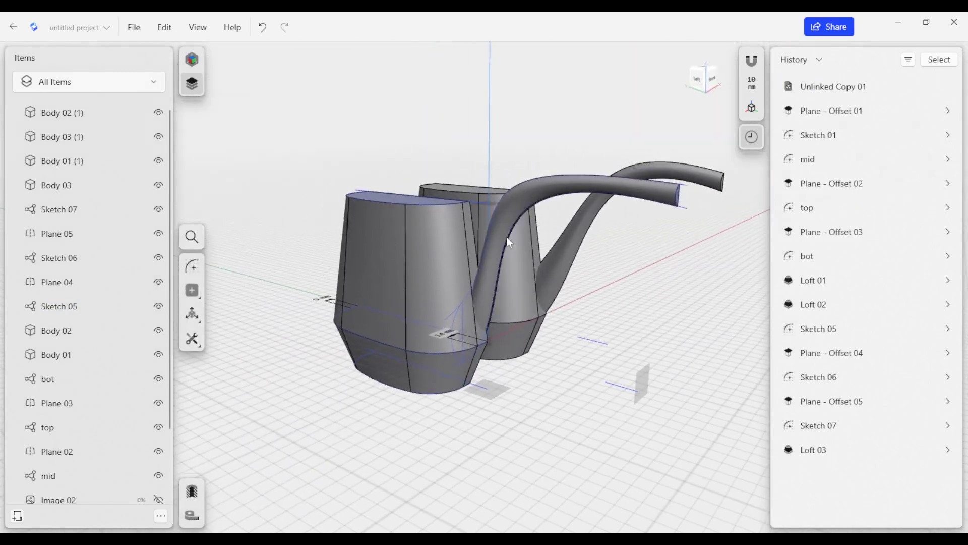
# Make an unlinked copy of Body 01, Body 02 and Body 03, offset about 238 mm sideways behind the first copy
pyautogui.click(501, 226)
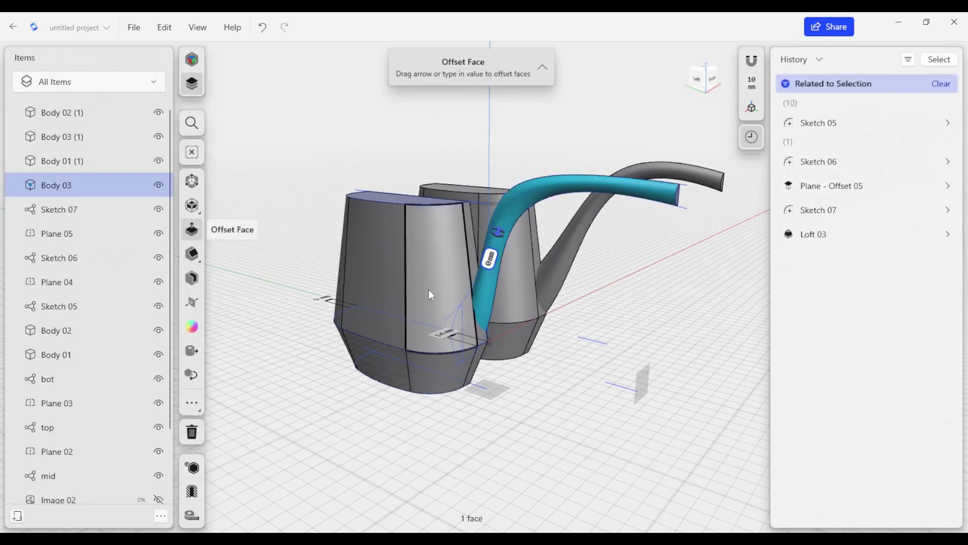
pyautogui.doubleClick(529, 204)
pyautogui.click(435, 272)
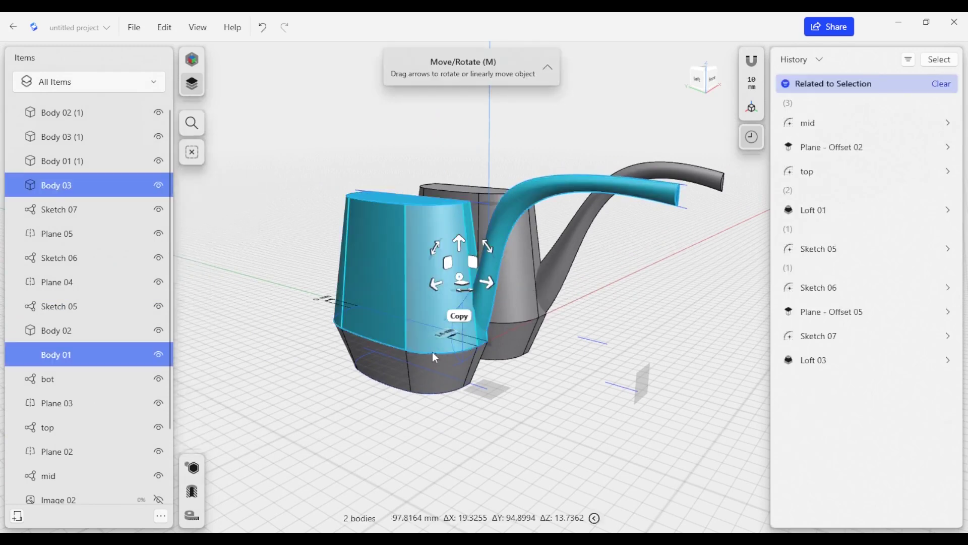
pyautogui.click(435, 369)
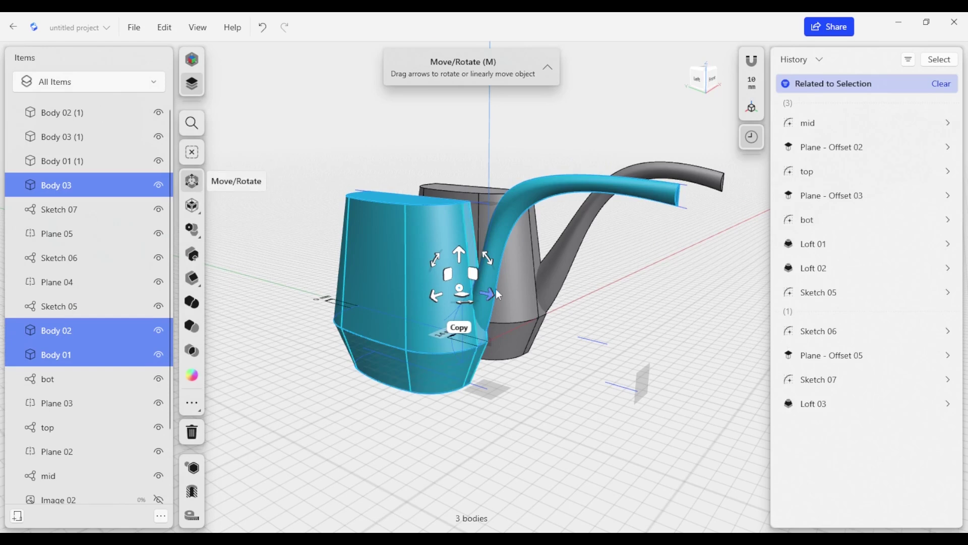
pyautogui.click(395, 316)
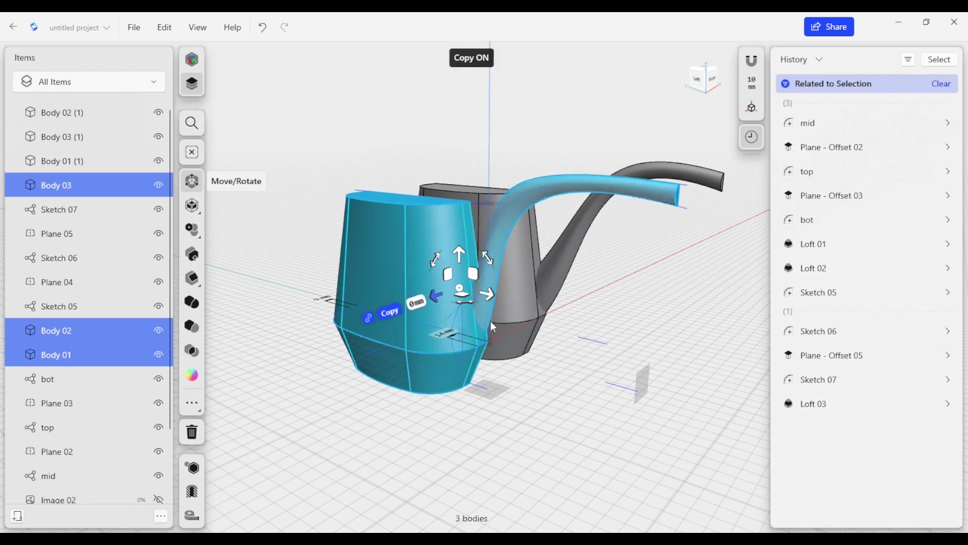
pyautogui.click(368, 319)
pyautogui.moveTo(434, 299); pyautogui.dragTo(576, 264)
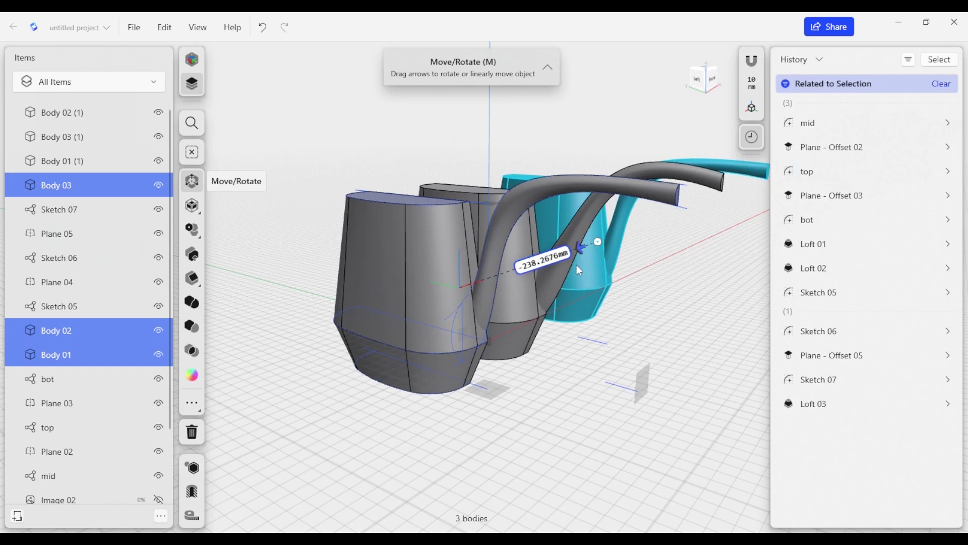
pyautogui.click(545, 401)
pyautogui.click(539, 421)
# Rotate the original can's top sketch so its opening slopes upward toward the spout
pyautogui.moveTo(526, 422); pyautogui.dragTo(555, 438, button='right')
pyautogui.click(474, 193)
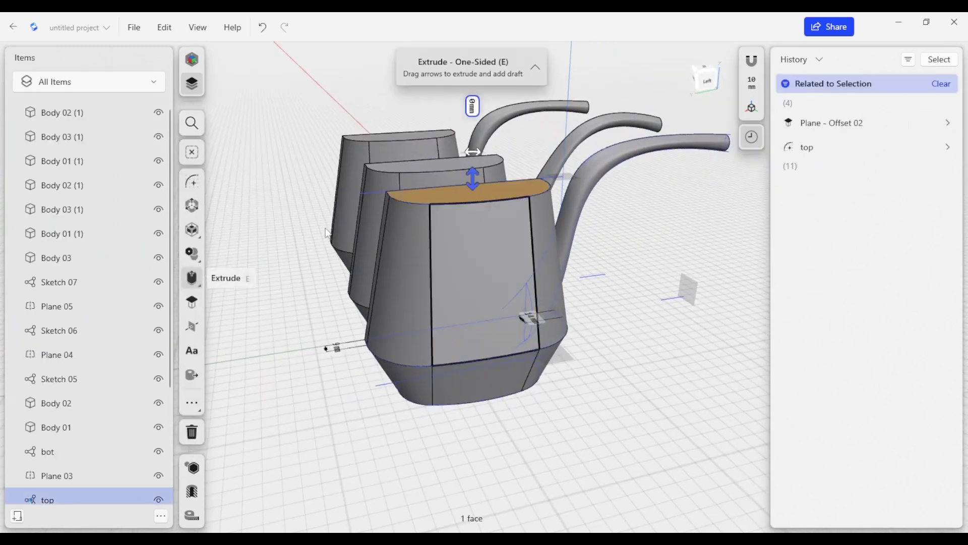
pyautogui.click(191, 208)
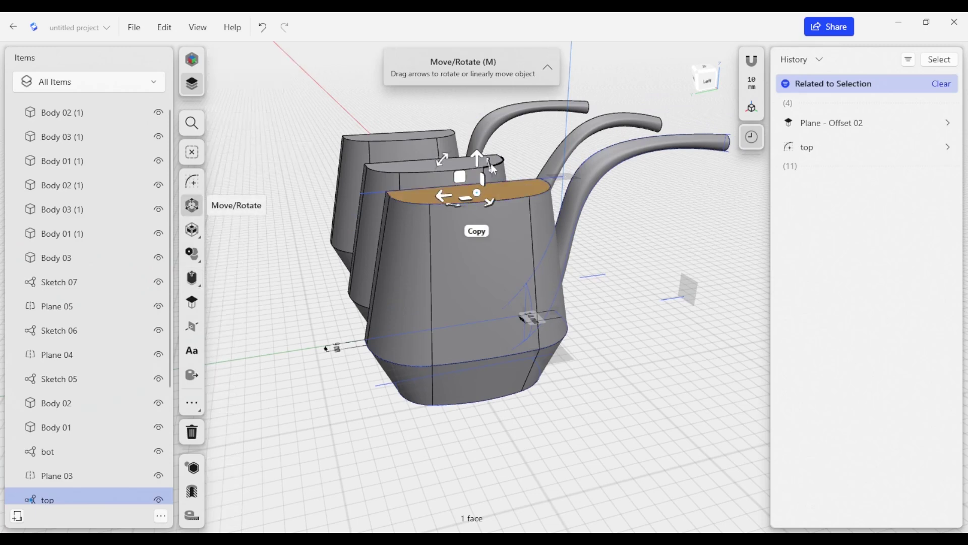
pyautogui.moveTo(442, 161); pyautogui.dragTo(454, 202)
pyautogui.click(621, 242)
# Edit the mid sketch and shift its short 9 mm end edge inward toward the spout side, and finish the sketch
pyautogui.moveTo(377, 420); pyautogui.dragTo(362, 389, button='right')
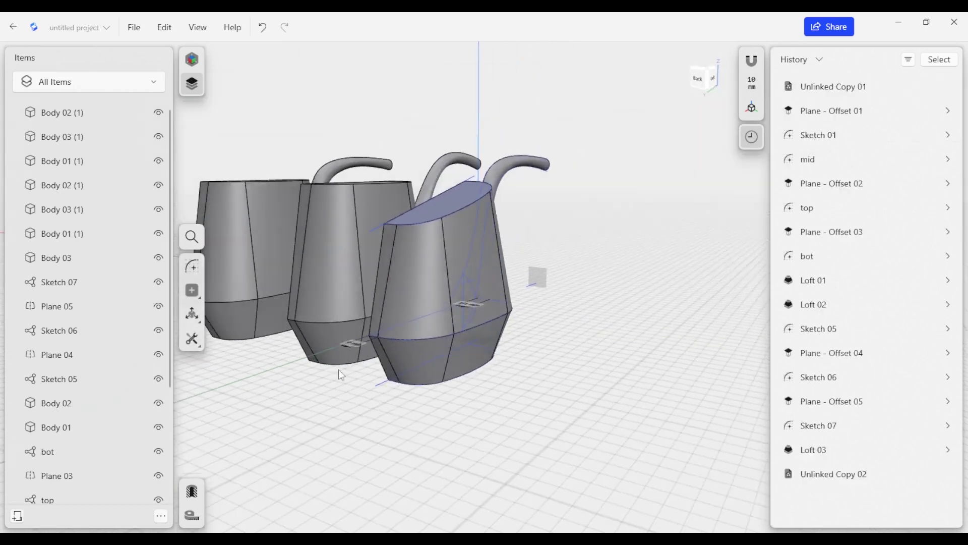
pyautogui.scroll(8, 381, 343)
pyautogui.click(370, 333)
pyautogui.moveTo(371, 336); pyautogui.dragTo(365, 399, button='right')
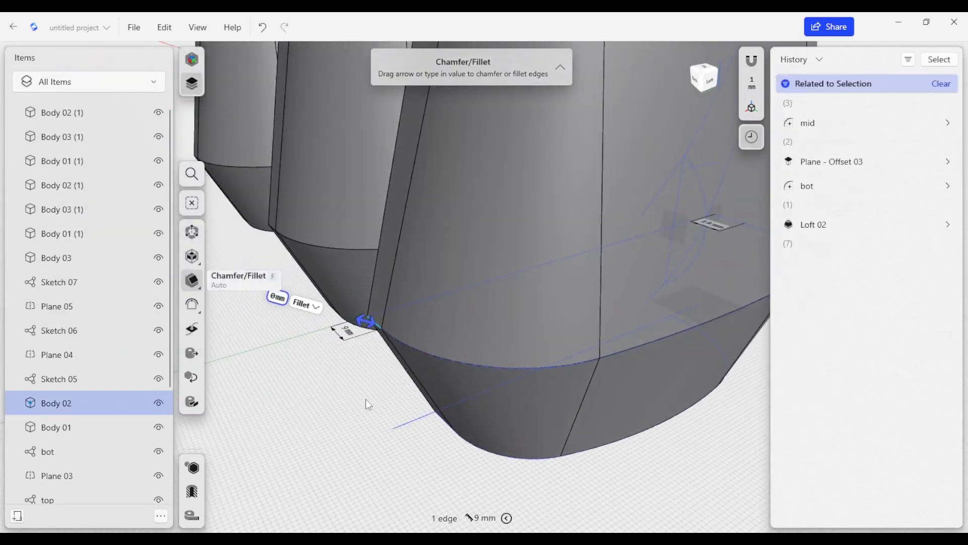
pyautogui.click(365, 399)
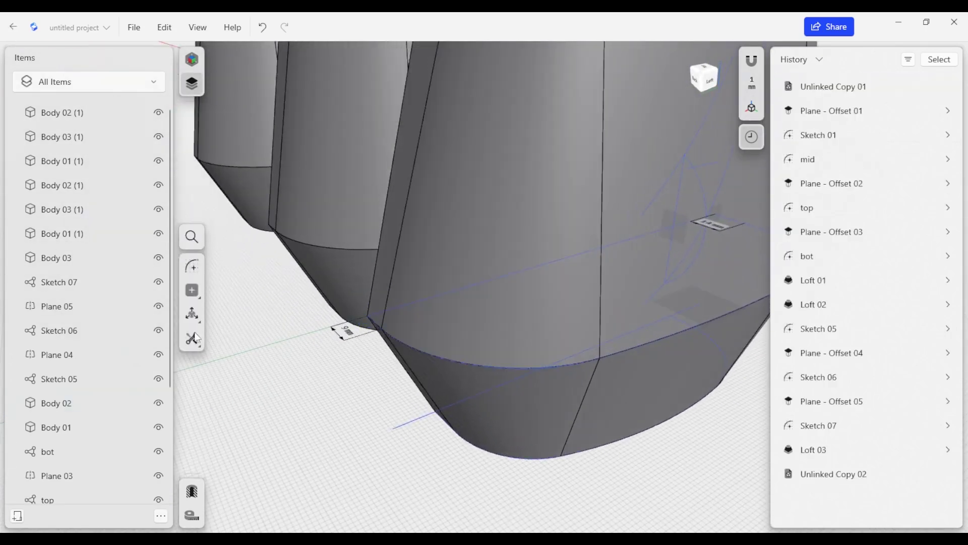
pyautogui.scroll(-5, 76, 400)
pyautogui.doubleClick(72, 398)
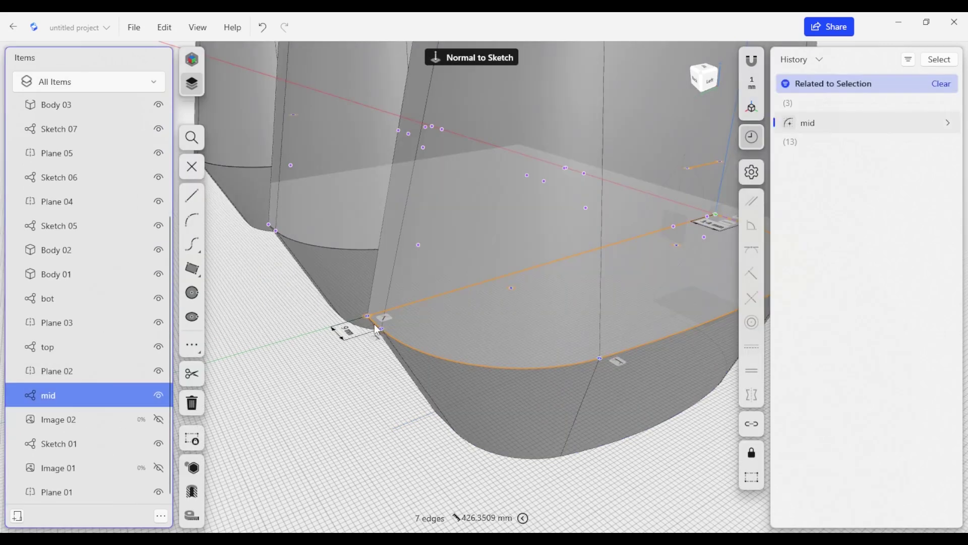
pyautogui.click(377, 322)
pyautogui.moveTo(377, 321)
pyautogui.mouseDown()
pyautogui.moveTo(422, 310)
pyautogui.moveTo(416, 316)
pyautogui.mouseUp()
pyautogui.scroll(-2, 518, 347)
pyautogui.scroll(-6, 522, 353)
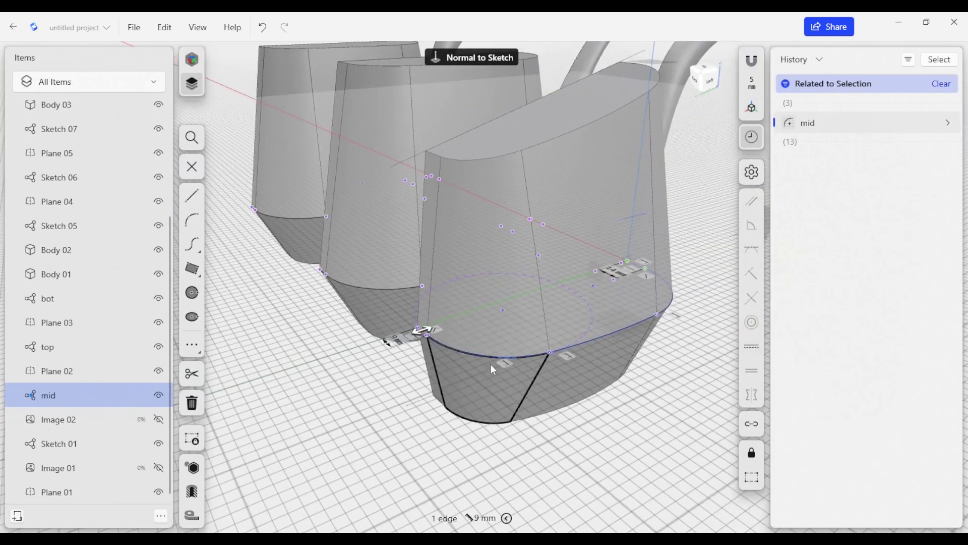
pyautogui.moveTo(465, 384)
pyautogui.mouseDown(button='right')
pyautogui.moveTo(637, 446)
pyautogui.moveTo(567, 420)
pyautogui.mouseUp(button='right')
pyautogui.click(611, 434)
pyautogui.click(567, 420)
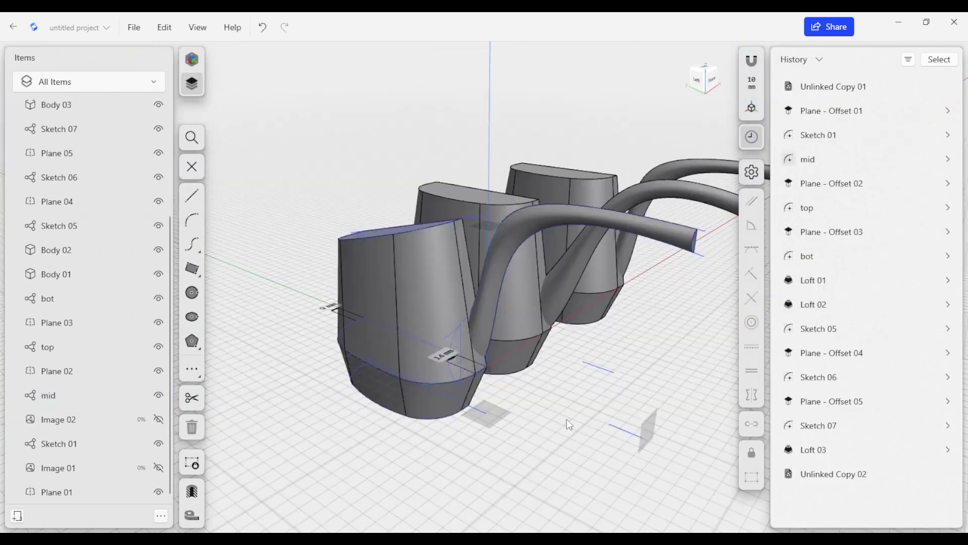
# Make another unlinked copy of the three reshaped original bodies, placed sideways behind the existing copies
pyautogui.click(419, 317)
pyautogui.click(495, 273)
pyautogui.press('m')
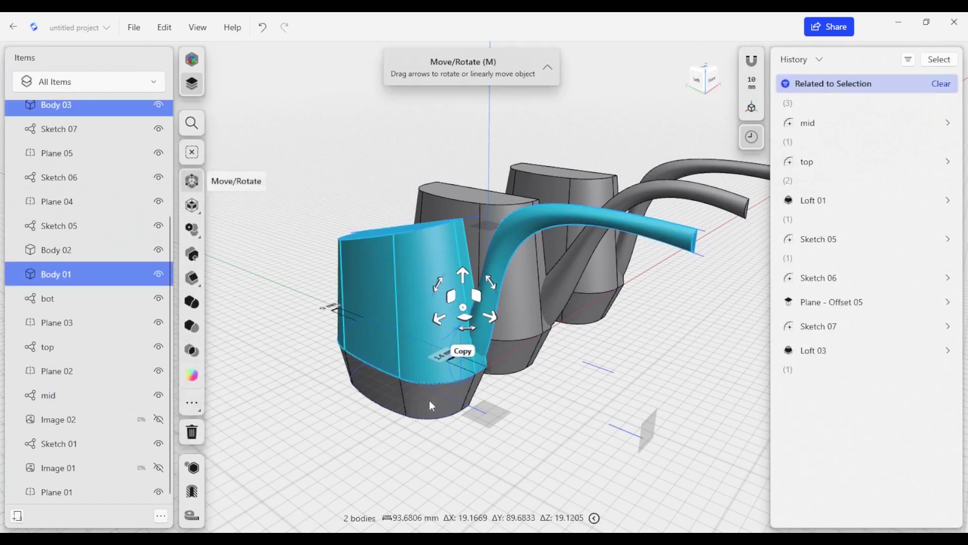
pyautogui.click(428, 401)
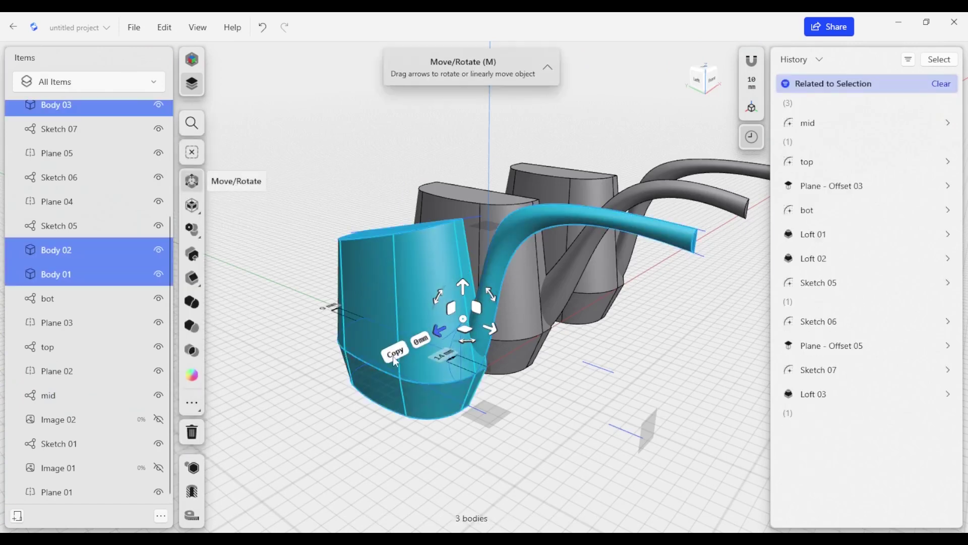
pyautogui.click(395, 356)
pyautogui.click(375, 361)
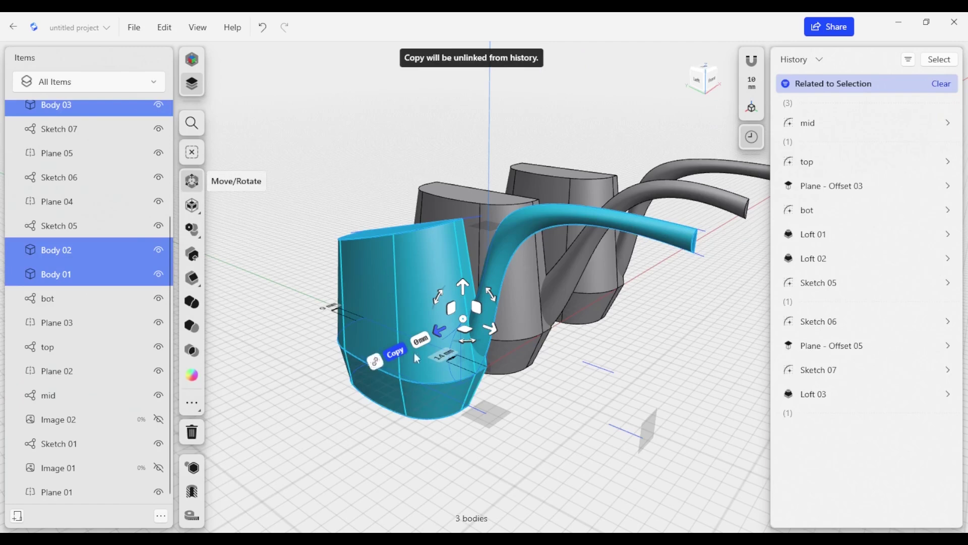
pyautogui.moveTo(443, 335); pyautogui.dragTo(646, 253)
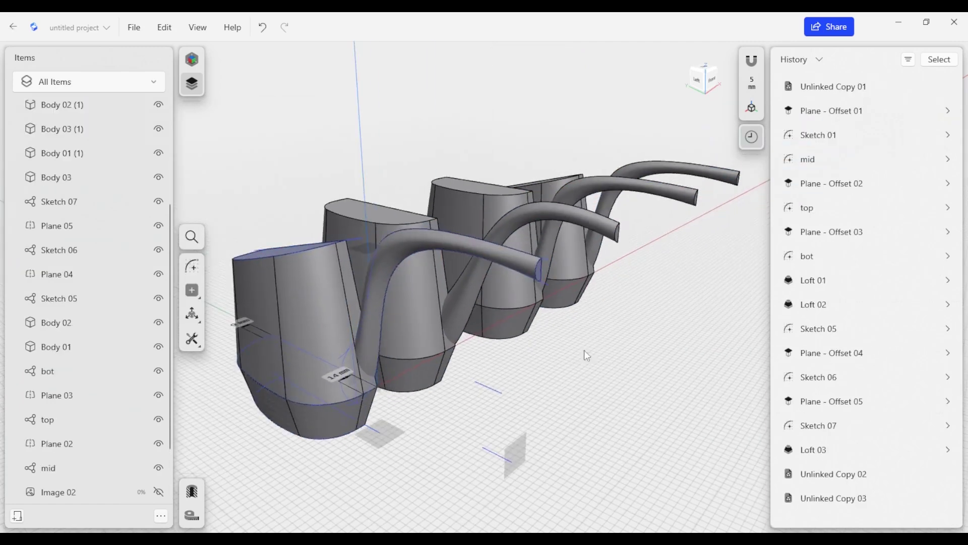
# Raise the original can's top sketch and rotate it so the opening slopes downward toward the spout
pyautogui.moveTo(583, 350); pyautogui.dragTo(604, 368, button='right')
pyautogui.moveTo(635, 282); pyautogui.dragTo(499, 432, button='right')
pyautogui.moveTo(499, 432); pyautogui.dragTo(570, 383, button='middle')
pyautogui.moveTo(534, 388); pyautogui.dragTo(551, 440, button='right')
pyautogui.moveTo(443, 444); pyautogui.dragTo(523, 392, button='middle')
pyautogui.scroll(-4, 532, 331)
pyautogui.moveTo(521, 336); pyautogui.dragTo(479, 287, button='right')
pyautogui.click(419, 217)
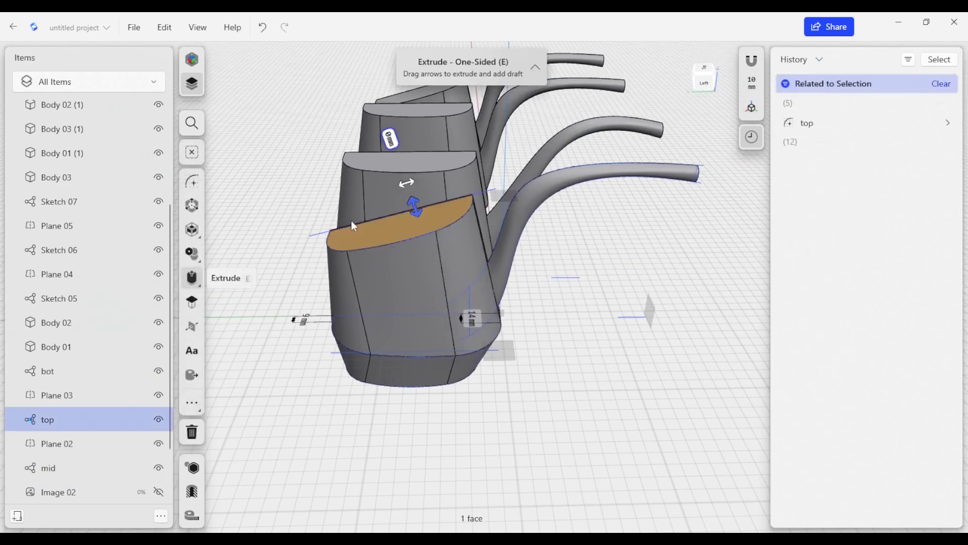
pyautogui.click(191, 205)
pyautogui.moveTo(435, 193); pyautogui.dragTo(429, 157)
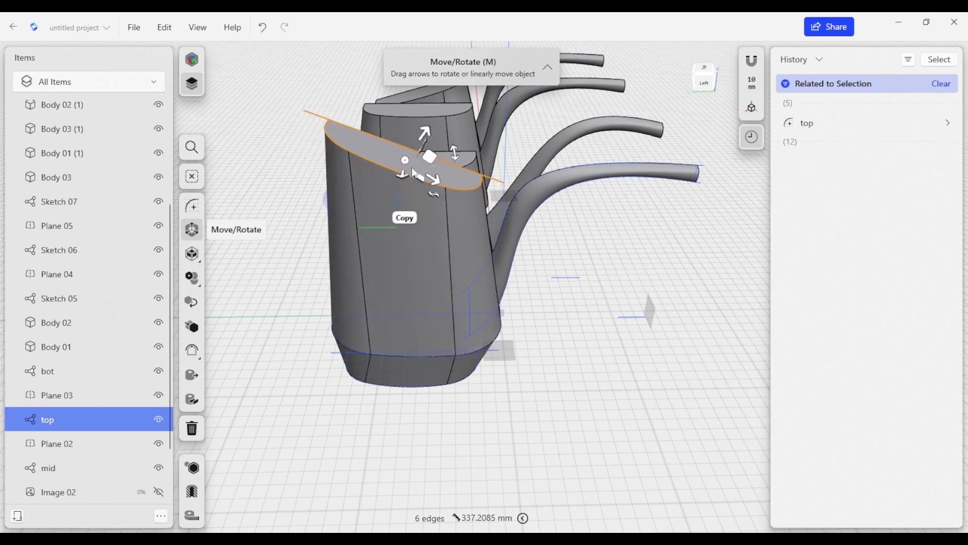
# Scale the top sketch non-uniformly to about 0.58 times along the length of the opening
pyautogui.click(196, 251)
pyautogui.moveTo(379, 150); pyautogui.dragTo(430, 162)
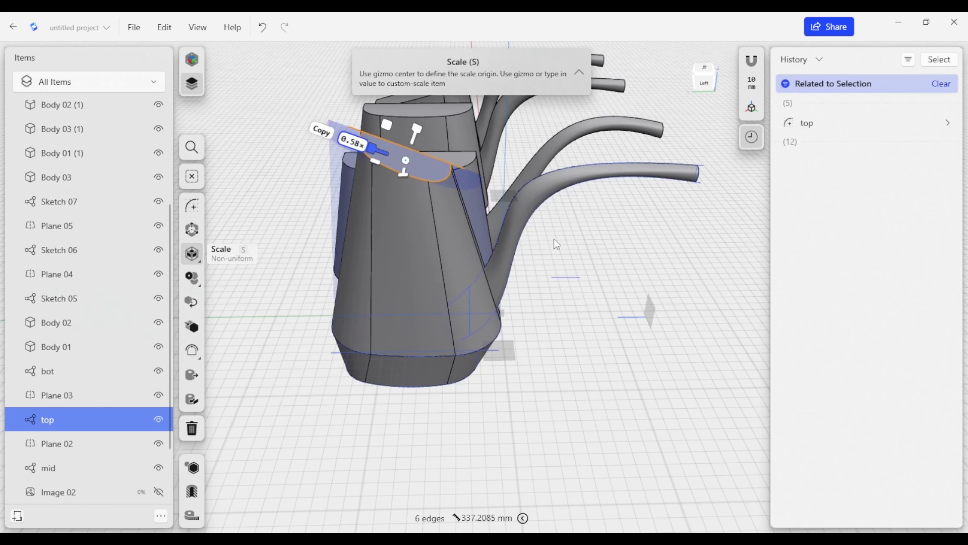
pyautogui.click(588, 303)
# Make an unlinked copy of the tall variant's Body 01, Body 02 and Body 03, offset about 474 mm sideways behind the other copies
pyautogui.moveTo(547, 369); pyautogui.dragTo(423, 421, button='right')
pyautogui.moveTo(424, 421); pyautogui.dragTo(353, 422, button='middle')
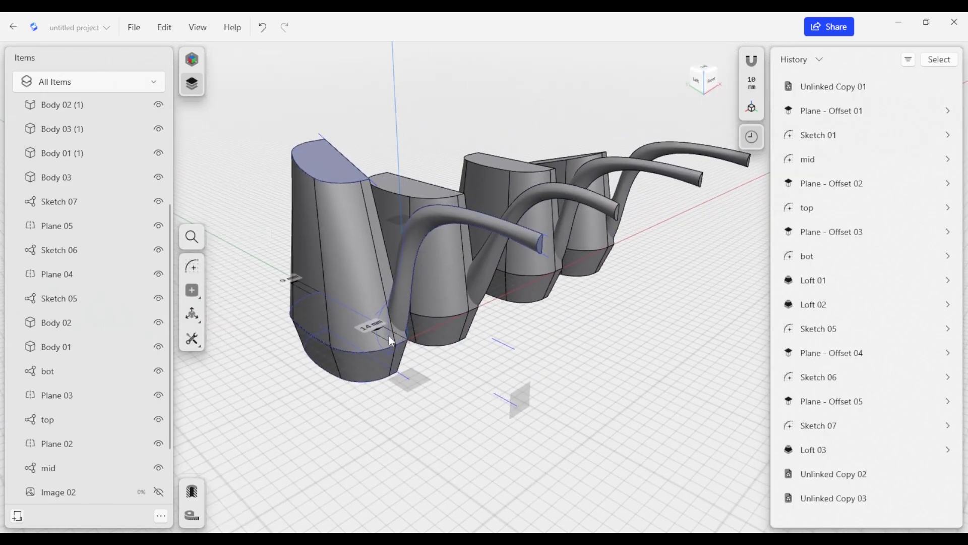
pyautogui.click(353, 302)
pyautogui.click(359, 362)
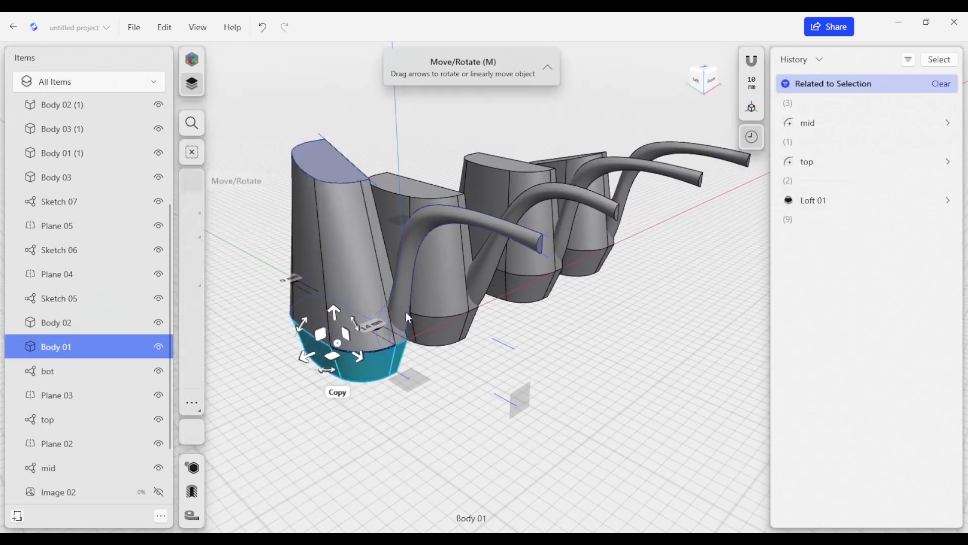
pyautogui.click(401, 273)
pyautogui.click(350, 246)
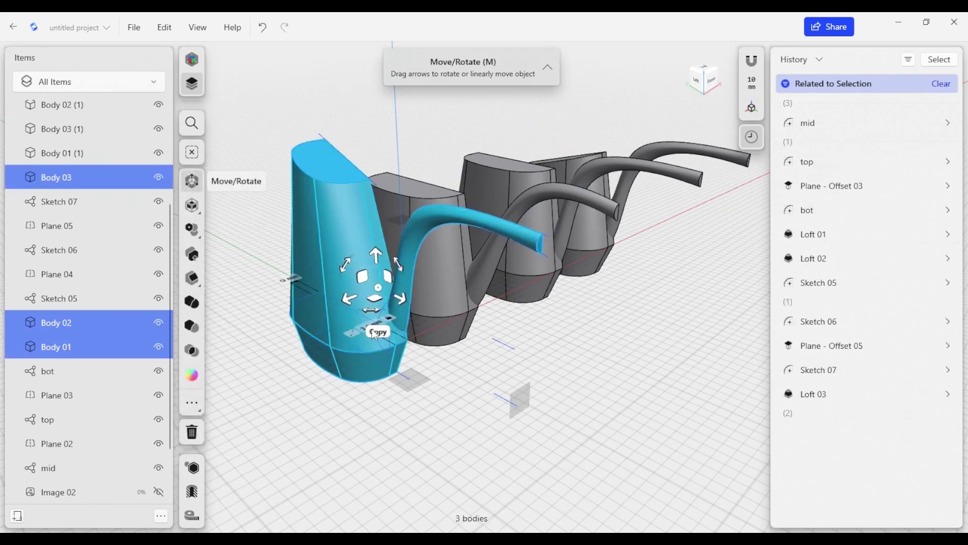
pyautogui.click(377, 331)
pyautogui.click(399, 331)
pyautogui.moveTo(401, 299); pyautogui.dragTo(639, 190)
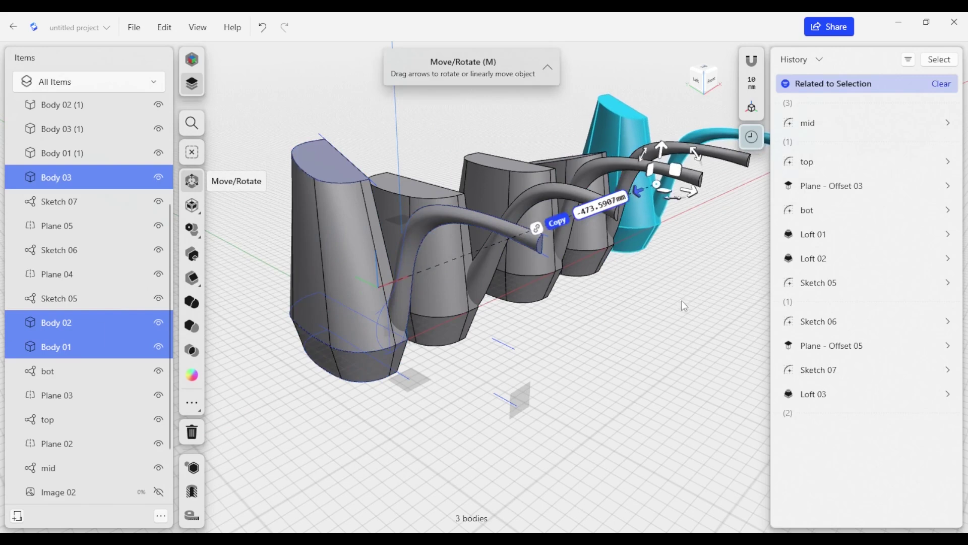
pyautogui.click(683, 304)
# Examine the row of watering can variants from several angles, comparing their body shapes, top openings and spouts
pyautogui.moveTo(683, 304); pyautogui.dragTo(589, 346, button='middle')
pyautogui.click(589, 347)
pyautogui.moveTo(590, 347); pyautogui.dragTo(580, 391, button='right')
pyautogui.moveTo(580, 391); pyautogui.dragTo(557, 415, button='middle')
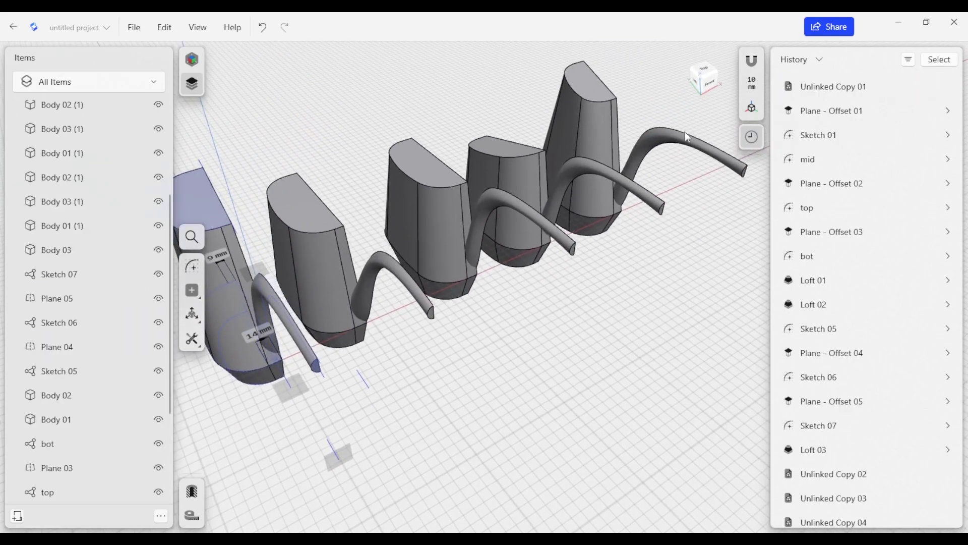
pyautogui.moveTo(527, 371); pyautogui.dragTo(596, 353, button='middle')
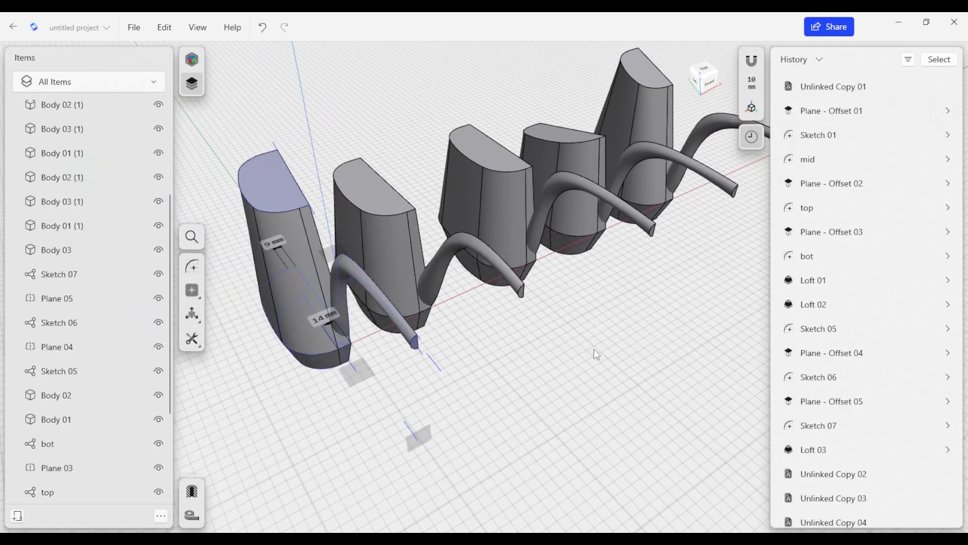
pyautogui.moveTo(353, 328); pyautogui.dragTo(533, 379, button='right')
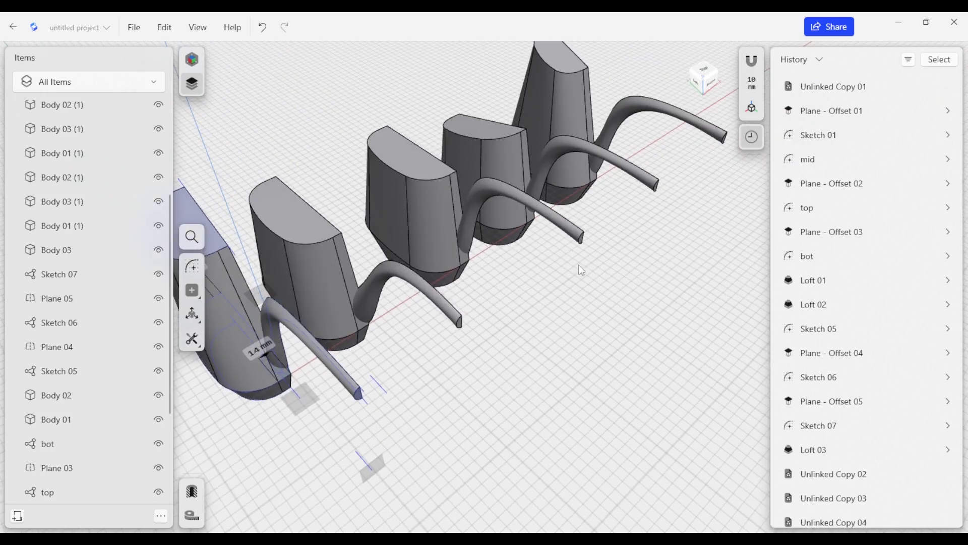
pyautogui.moveTo(503, 322); pyautogui.dragTo(494, 353, button='middle')
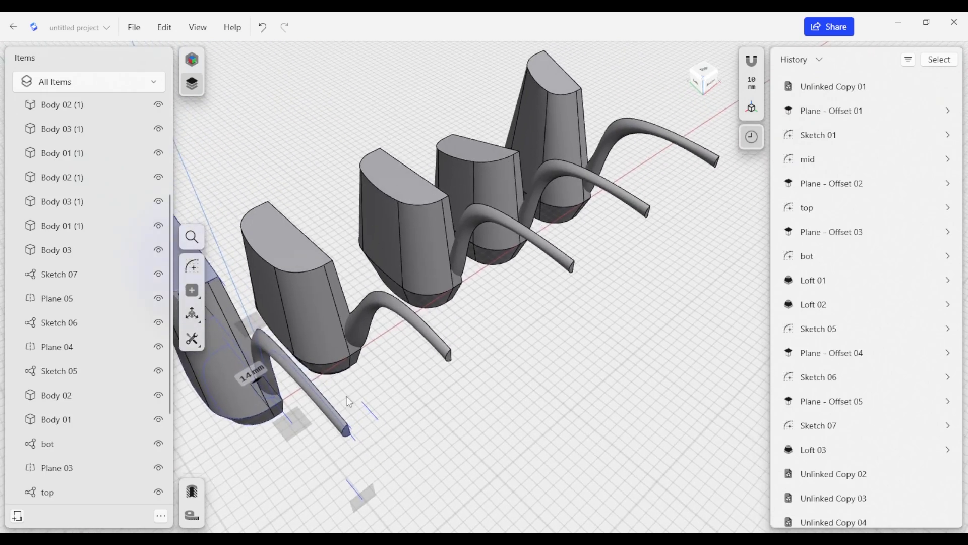
pyautogui.moveTo(298, 355); pyautogui.dragTo(433, 326, button='middle')
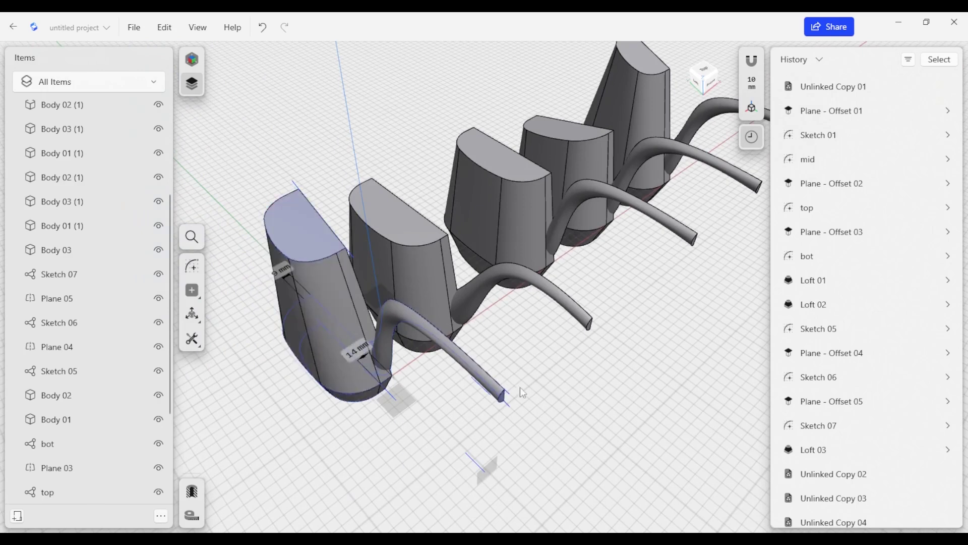
pyautogui.moveTo(521, 391); pyautogui.dragTo(583, 193, button='right')
pyautogui.moveTo(639, 231); pyautogui.dragTo(553, 254, button='right')
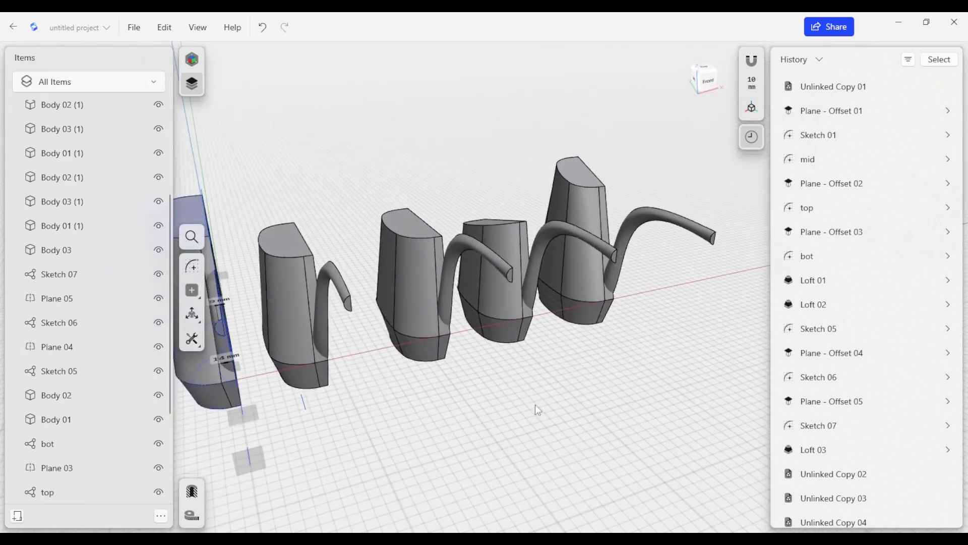
pyautogui.moveTo(378, 403)
pyautogui.mouseDown(button='right')
pyautogui.moveTo(404, 413)
pyautogui.moveTo(460, 406)
pyautogui.moveTo(393, 399)
pyautogui.mouseUp(button='right')
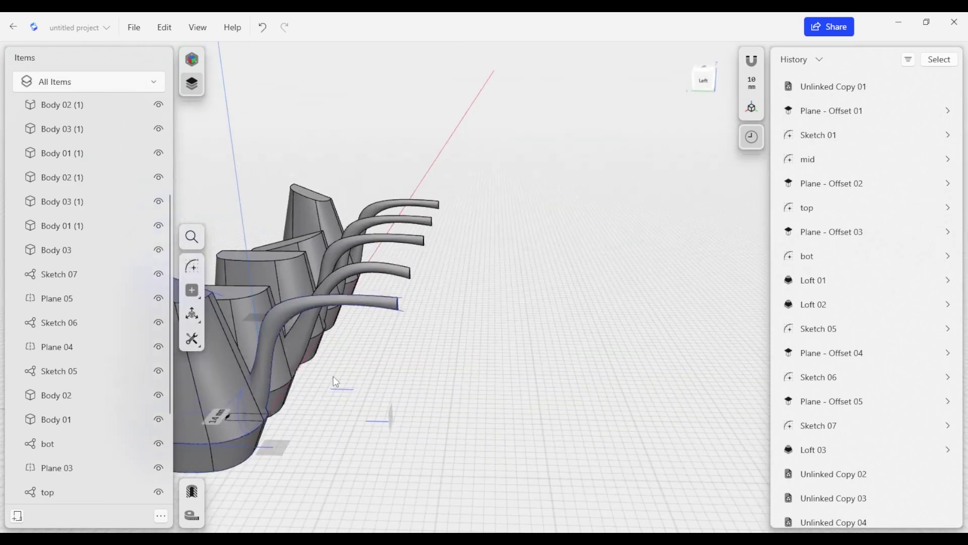
pyautogui.moveTo(328, 376); pyautogui.dragTo(447, 334, button='middle')
pyautogui.moveTo(505, 356); pyautogui.dragTo(384, 345, button='right')
pyautogui.moveTo(492, 191); pyautogui.dragTo(558, 328, button='right')
pyautogui.moveTo(519, 184); pyautogui.dragTo(363, 250, button='middle')
pyautogui.moveTo(450, 368); pyautogui.dragTo(513, 348, button='middle')
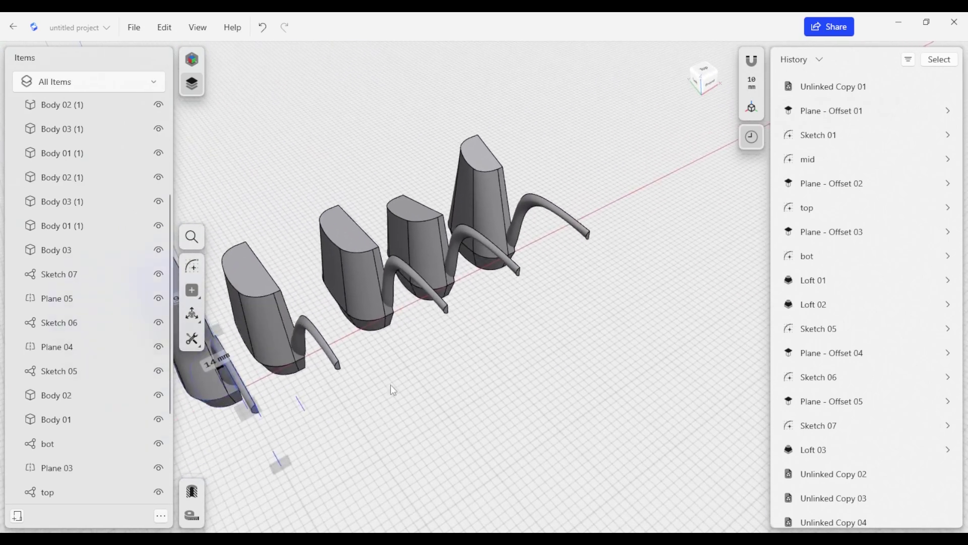
# Unite Body 01, Body 02 and Body 03 of the watering can variant nearest the original into one body
pyautogui.moveTo(391, 389); pyautogui.dragTo(409, 387, button='middle')
pyautogui.moveTo(407, 382); pyautogui.dragTo(436, 230, button='right')
pyautogui.moveTo(483, 403); pyautogui.dragTo(639, 418, button='right')
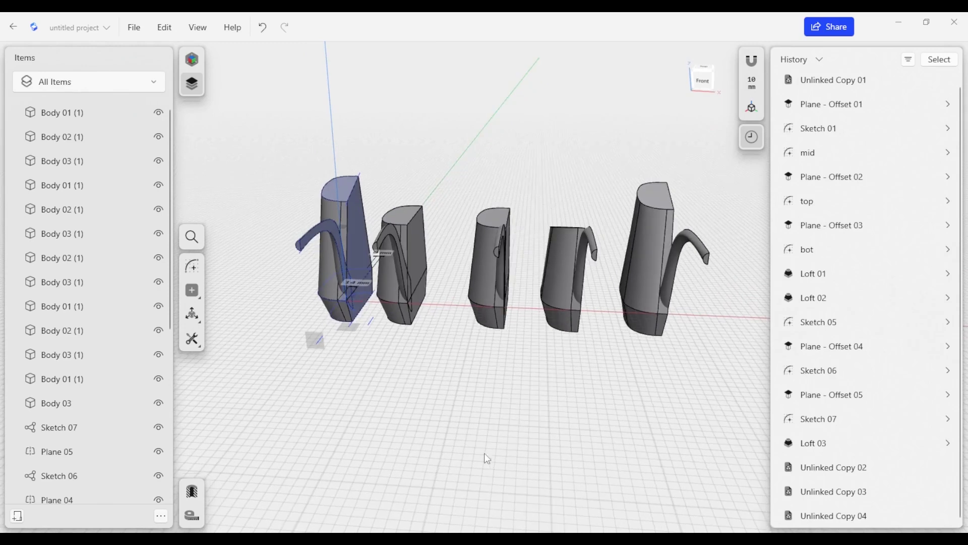
pyautogui.moveTo(482, 423); pyautogui.dragTo(445, 341, button='right')
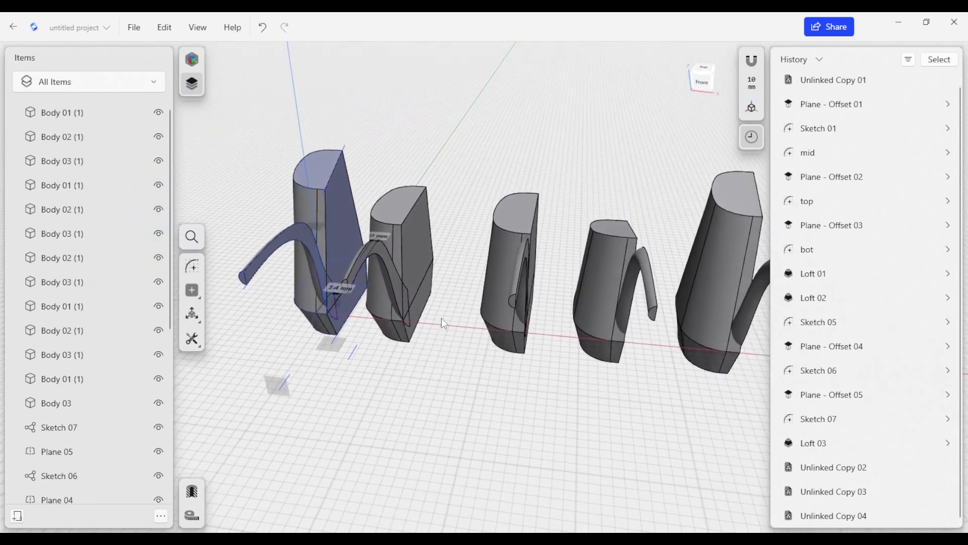
pyautogui.click(191, 338)
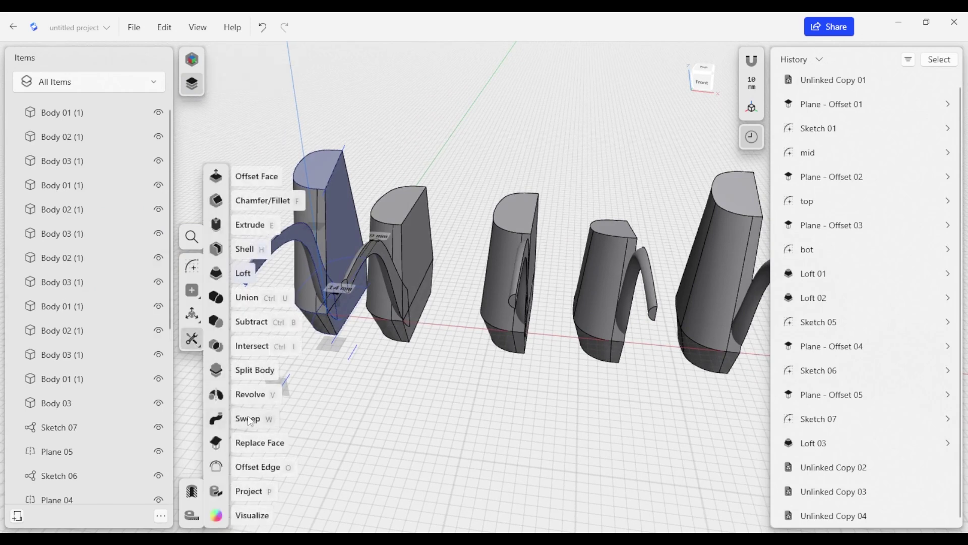
pyautogui.click(220, 301)
pyautogui.moveTo(457, 287); pyautogui.dragTo(369, 333)
pyautogui.click(192, 258)
# Make a copy of the united half watering can, moved about 278 mm forward out of the row
pyautogui.click(416, 291)
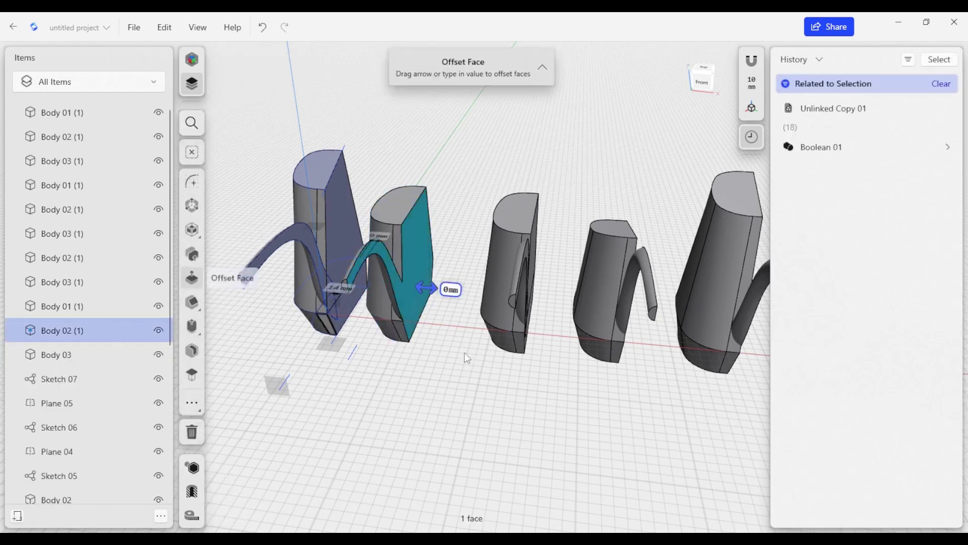
pyautogui.click(408, 411)
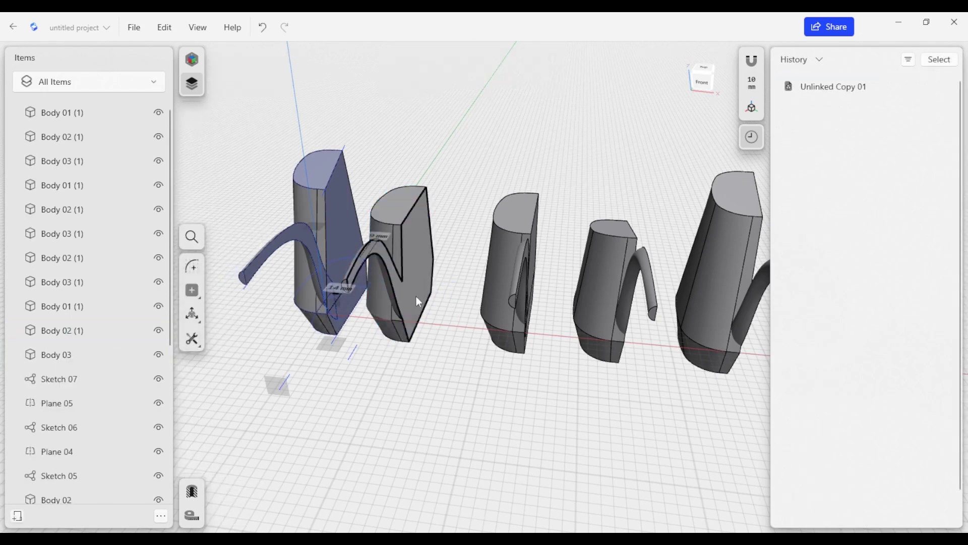
pyautogui.click(414, 294)
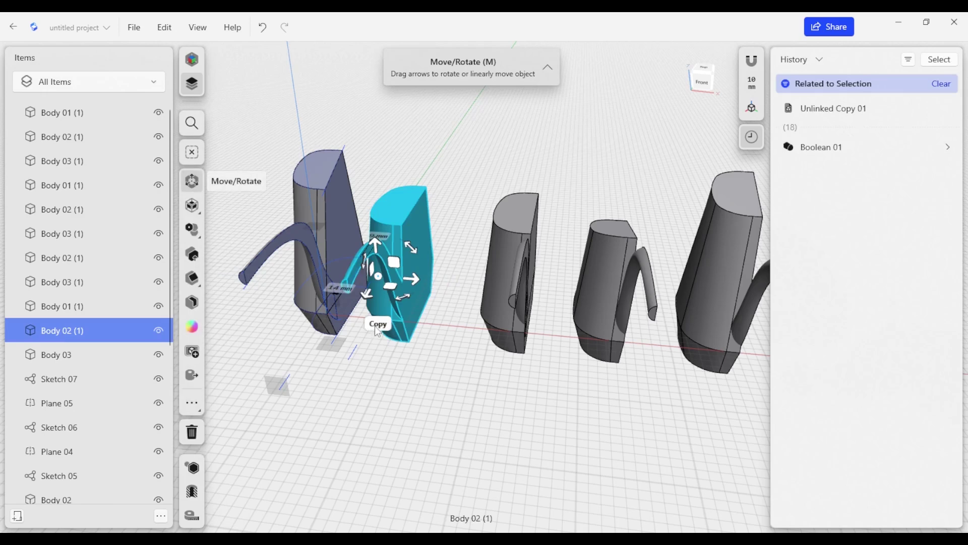
pyautogui.click(401, 325)
pyautogui.moveTo(367, 294); pyautogui.dragTo(240, 469)
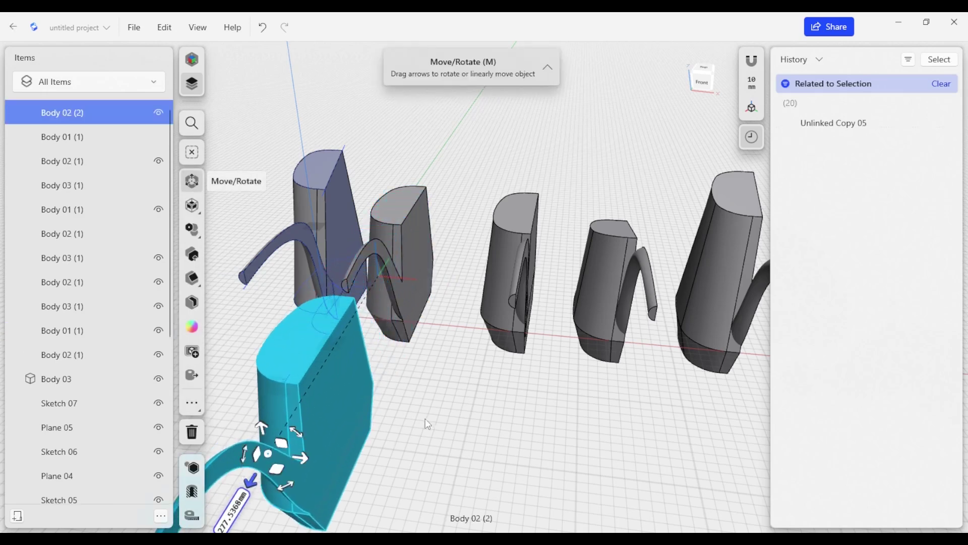
pyautogui.click(426, 416)
# Fillet the copied can's top edge with a radius of about 28 mm and round the edge where its upper body meets the tapered base
pyautogui.scroll(-3, 433, 413)
pyautogui.moveTo(436, 412); pyautogui.dragTo(394, 395, button='right')
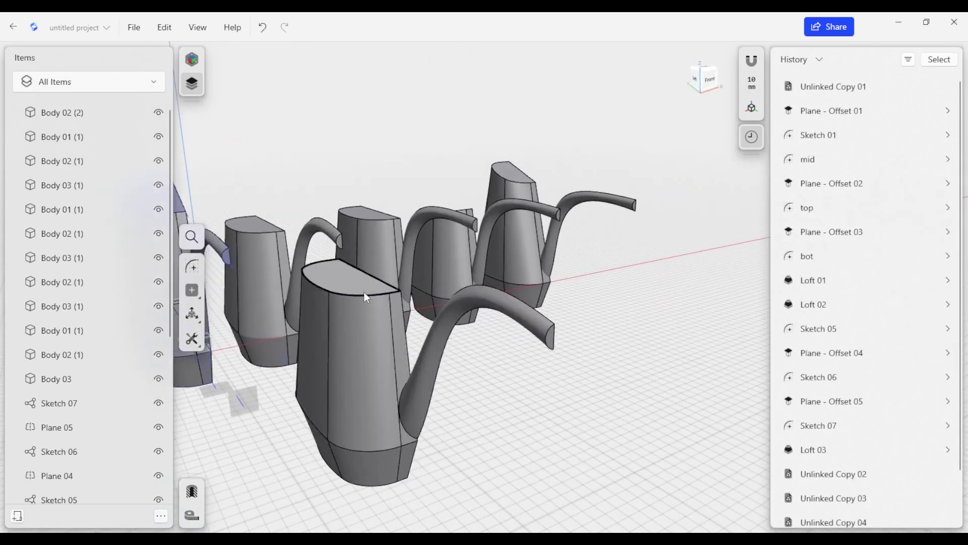
pyautogui.click(362, 297)
pyautogui.moveTo(357, 284); pyautogui.dragTo(357, 267)
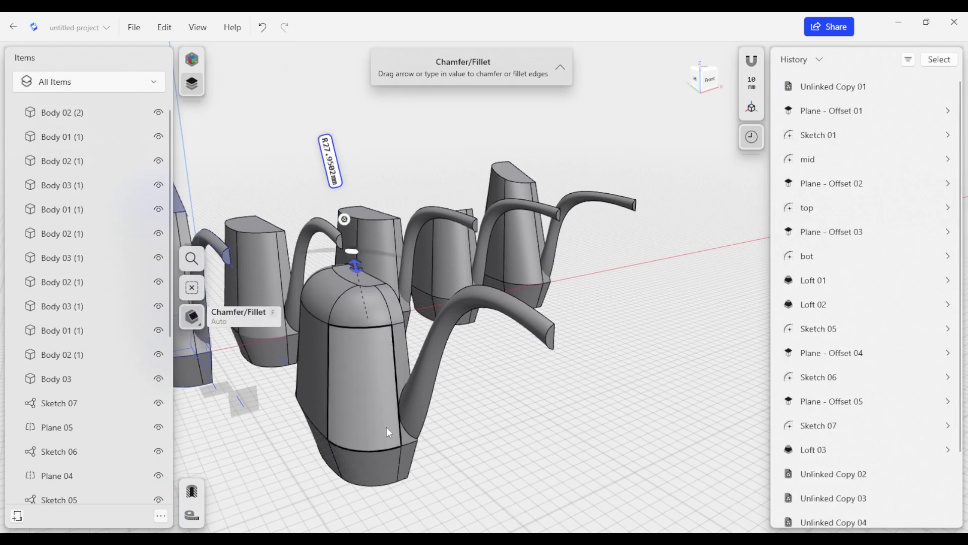
pyautogui.click(376, 450)
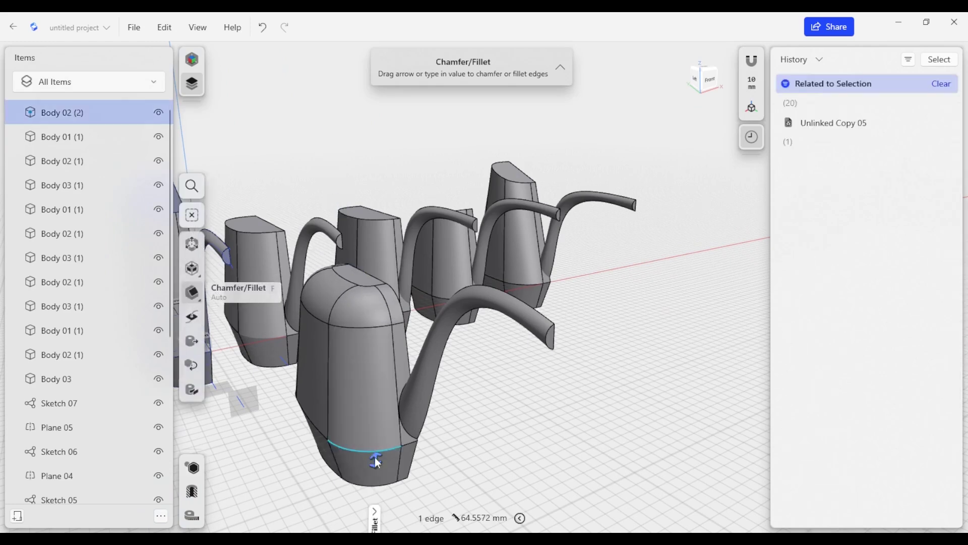
pyautogui.moveTo(381, 491); pyautogui.dragTo(378, 505)
# Mirror the filleted half watering can across its flat cut face to form the whole can
pyautogui.moveTo(494, 407)
pyautogui.mouseDown(button='right')
pyautogui.moveTo(481, 408)
pyautogui.moveTo(487, 415)
pyautogui.mouseUp(button='right')
pyautogui.moveTo(435, 419); pyautogui.dragTo(504, 410, button='right')
pyautogui.click(441, 370)
pyautogui.click(431, 378)
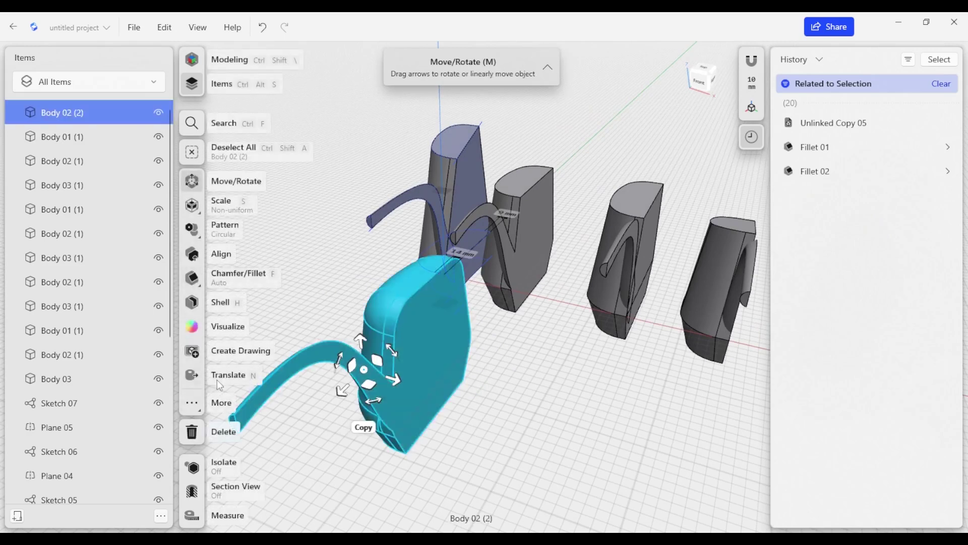
pyautogui.click(194, 404)
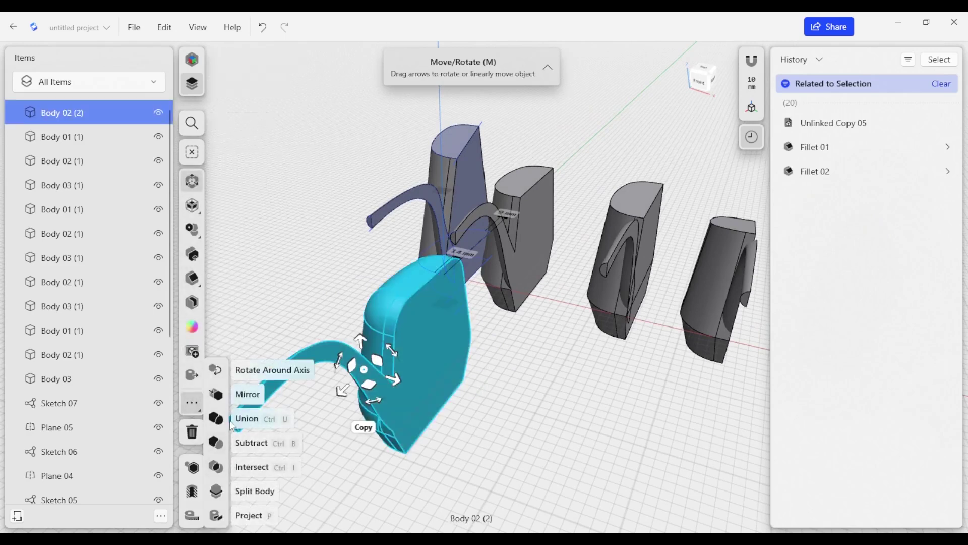
pyautogui.click(223, 396)
pyautogui.click(433, 376)
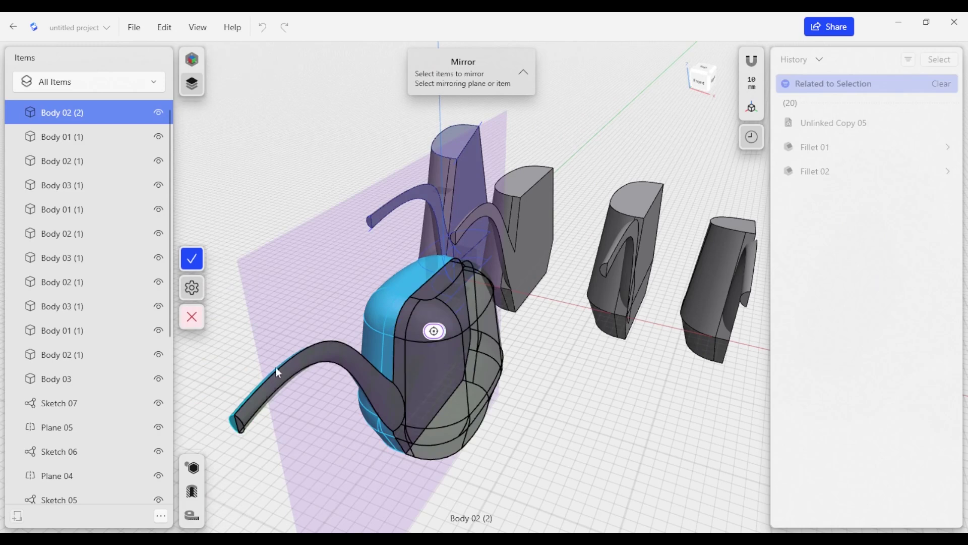
pyautogui.click(197, 265)
pyautogui.scroll(-4, 528, 446)
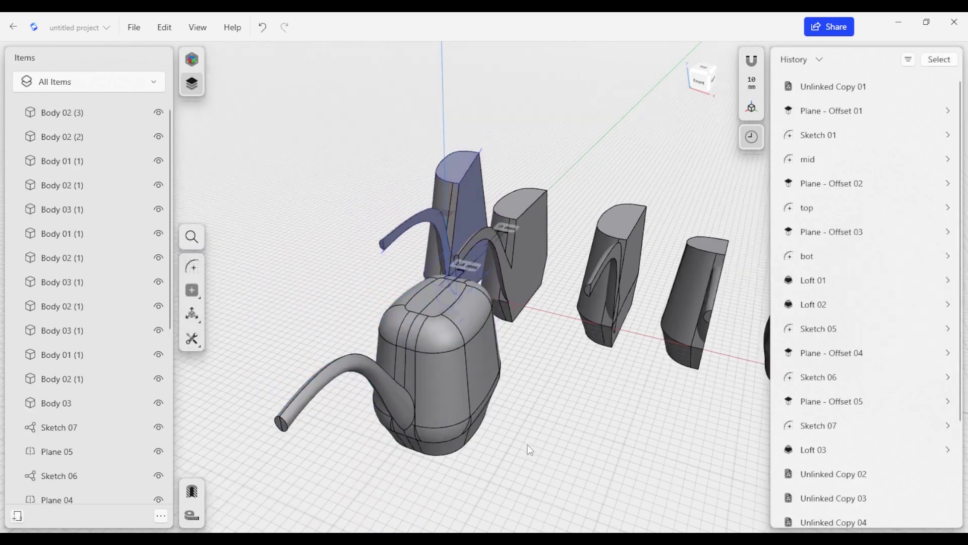
pyautogui.moveTo(527, 428); pyautogui.dragTo(583, 431, button='right')
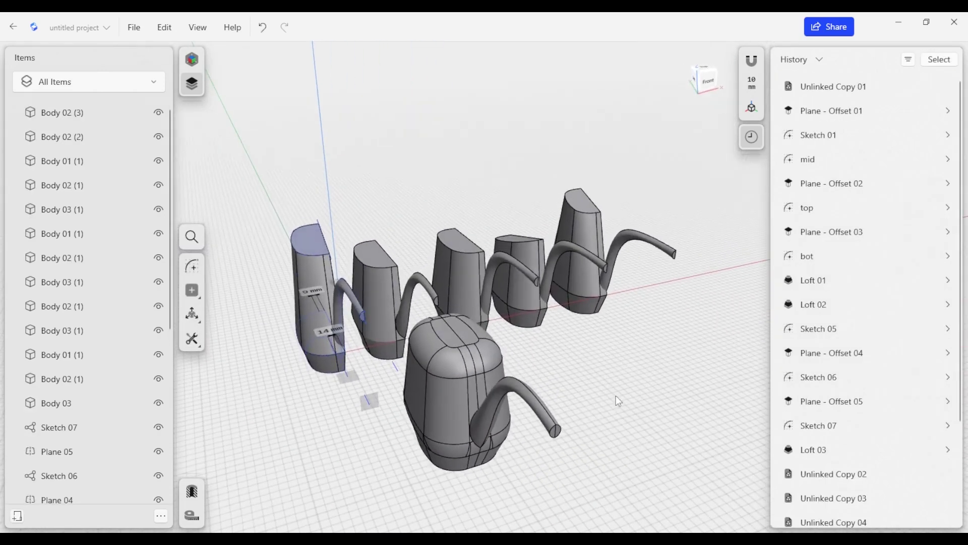
pyautogui.moveTo(587, 380); pyautogui.dragTo(578, 373, button='middle')
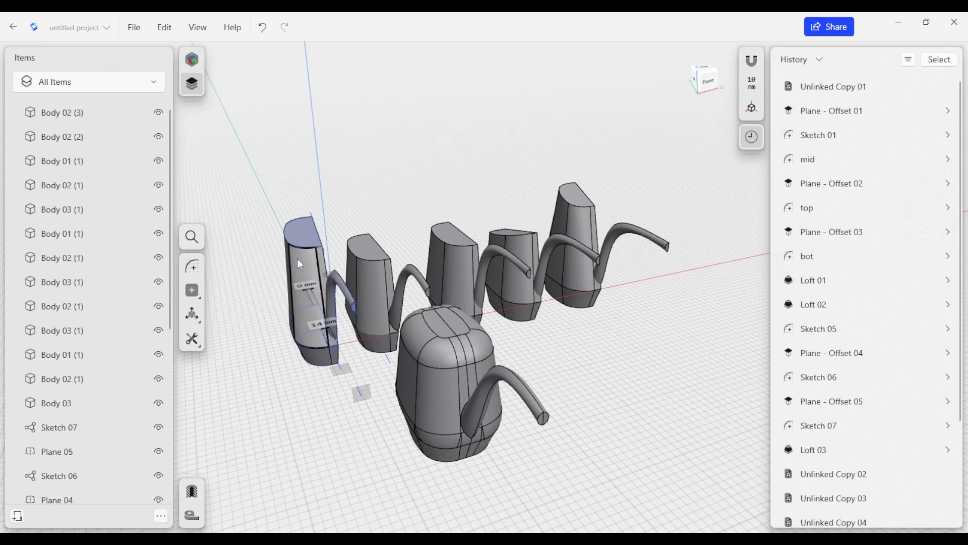
pyautogui.moveTo(347, 357); pyautogui.dragTo(488, 357, button='right')
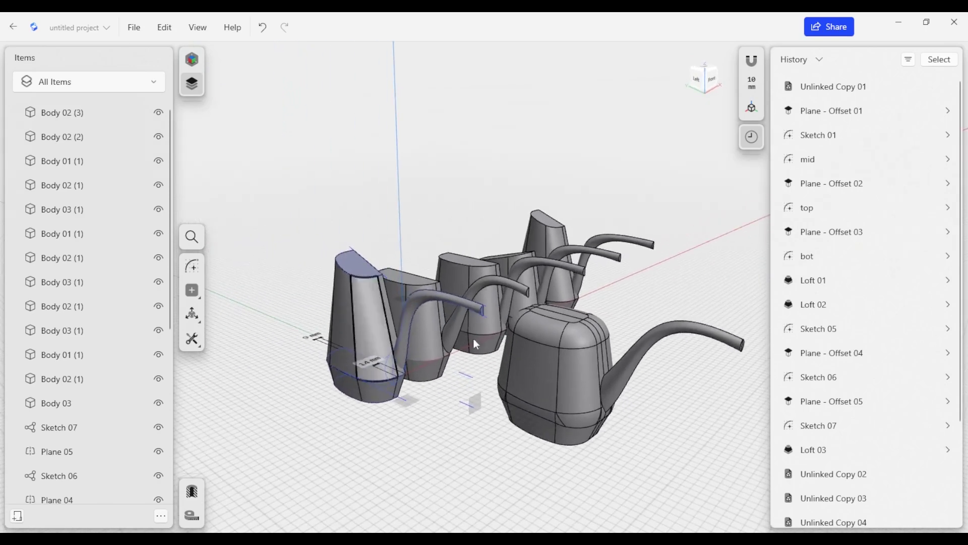